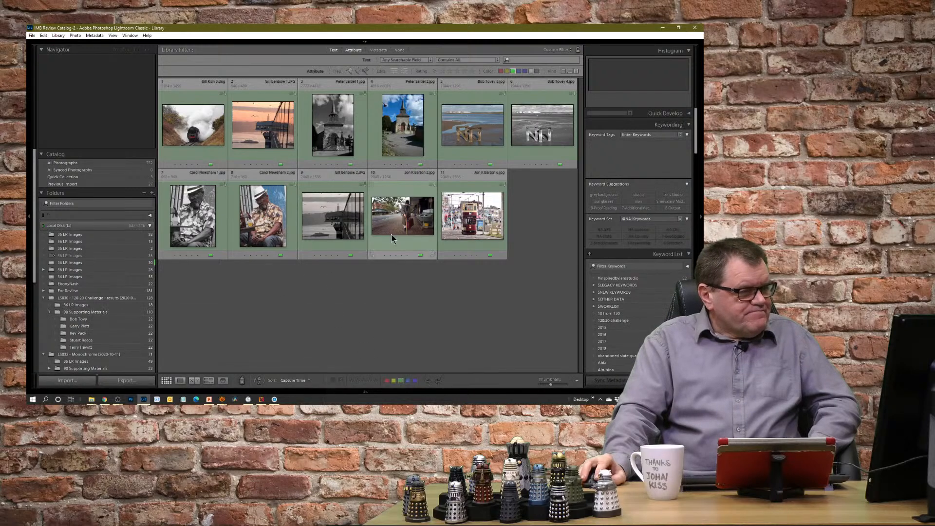
- Open the photo of the man with the suitcase for developing, displayed full screen and zoomed to Fit
left_click(402, 217)
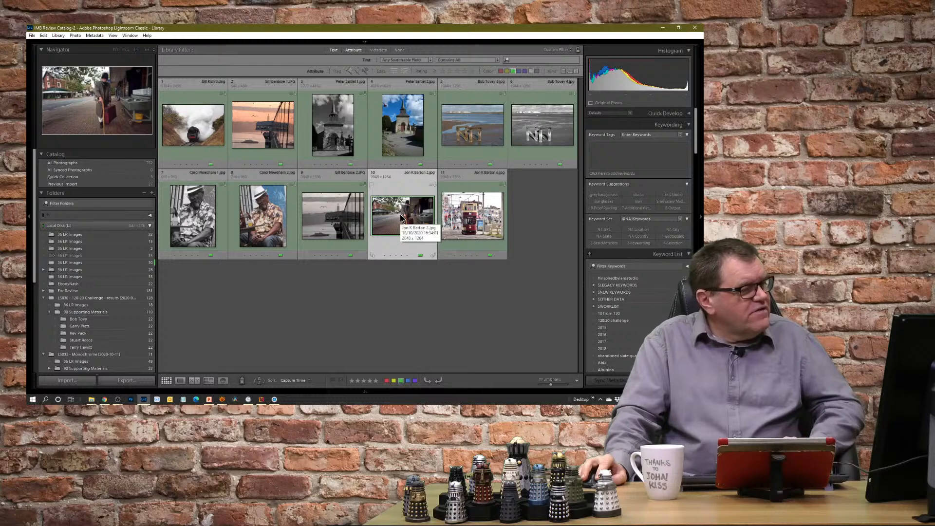
left_click(211, 131)
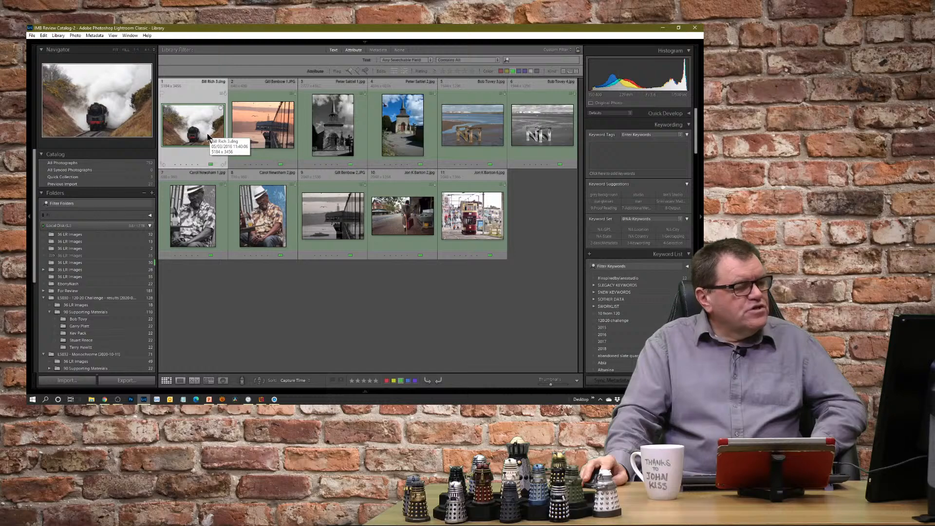
left_click(403, 224)
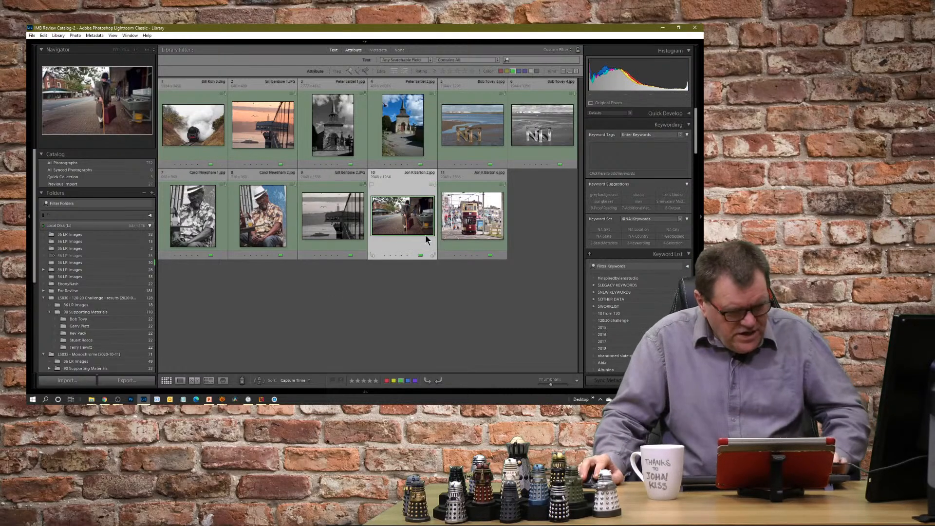
key("d")
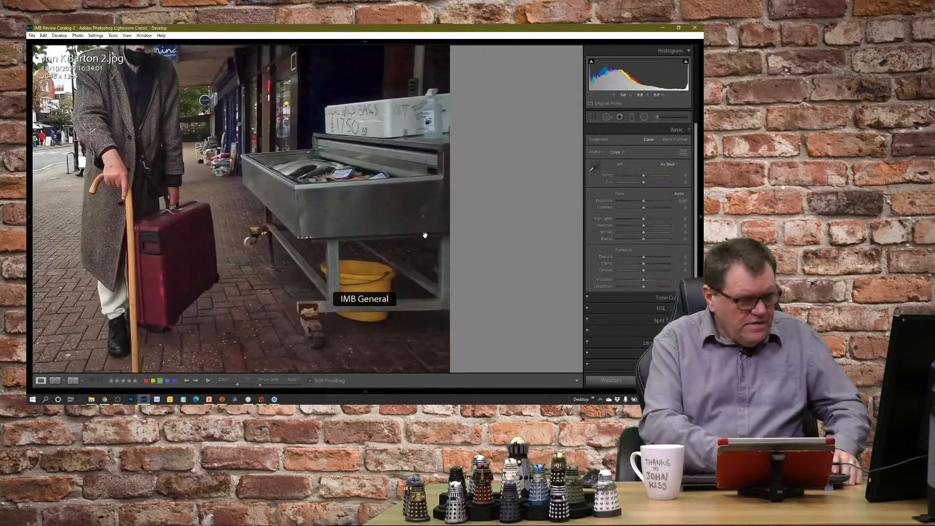
left_click(355, 215)
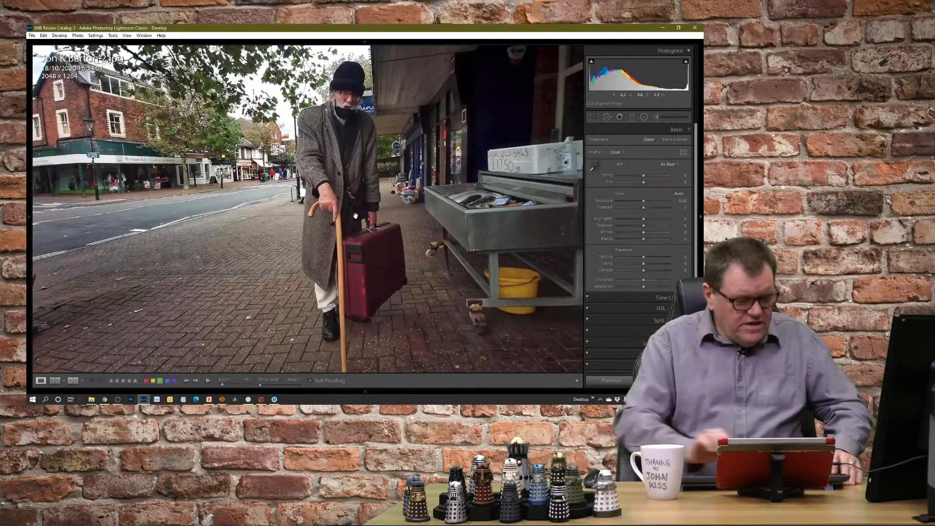
key("shift+f")
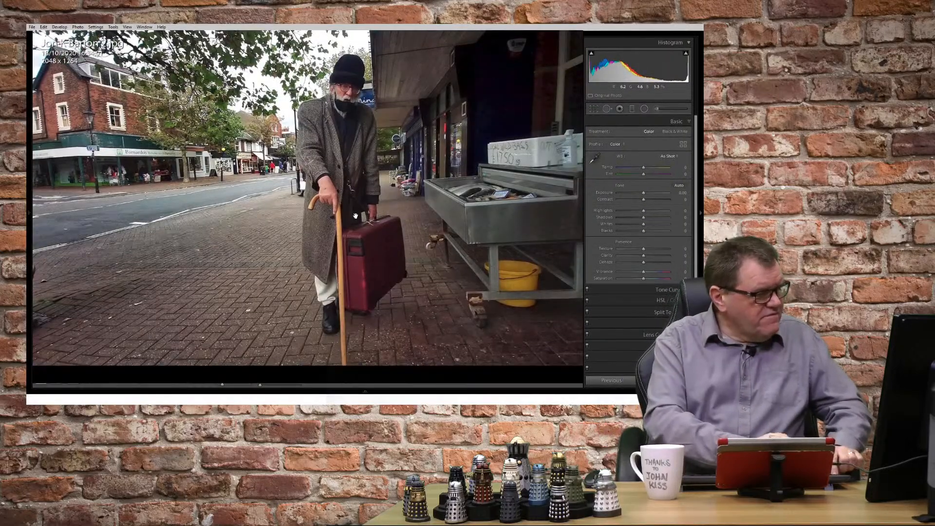
key("shift+f")
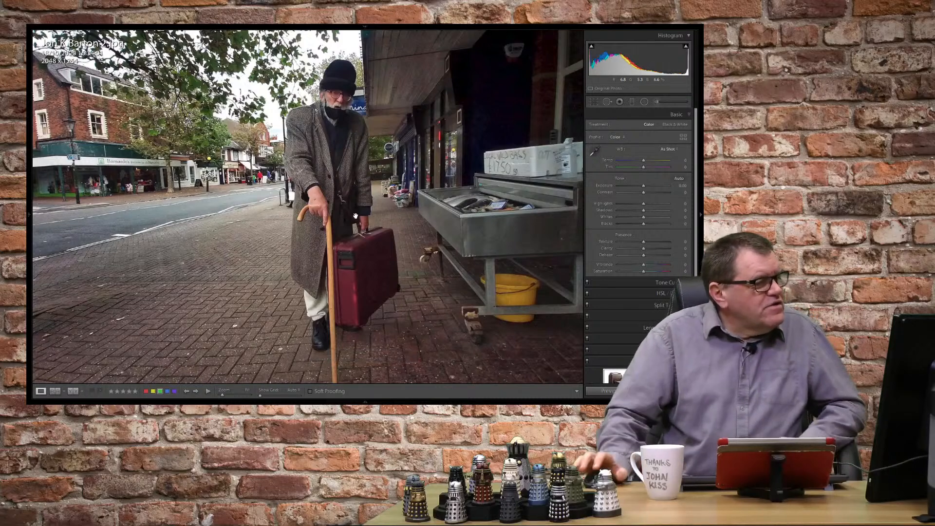
mouse_move(29, 214)
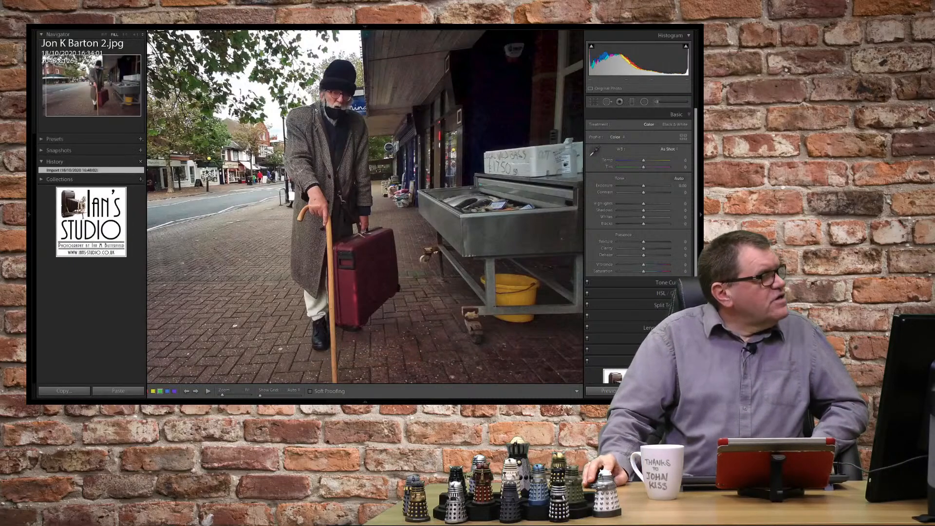
left_click(104, 35)
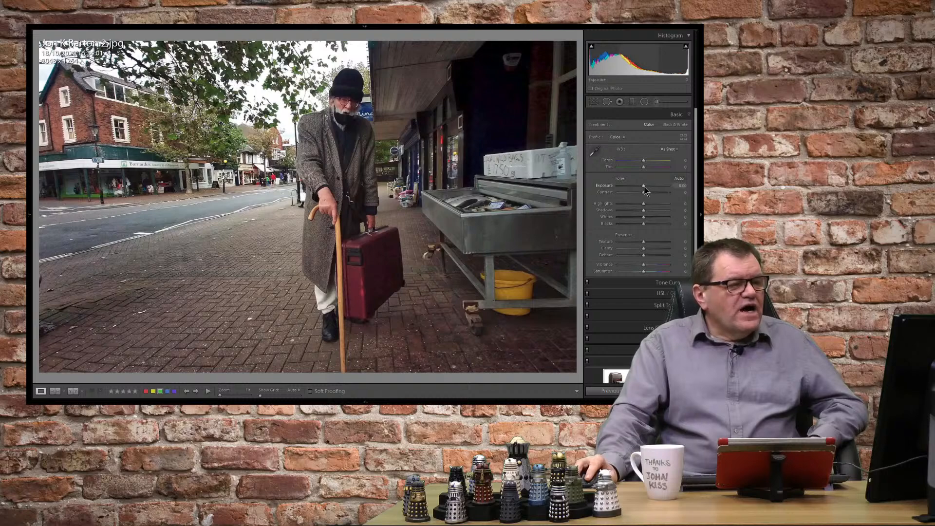
- Adjust the photo's tone to Exposure +0.79, Highlights -23 and Shadows +24
left_click_drag(643, 187, 650, 210)
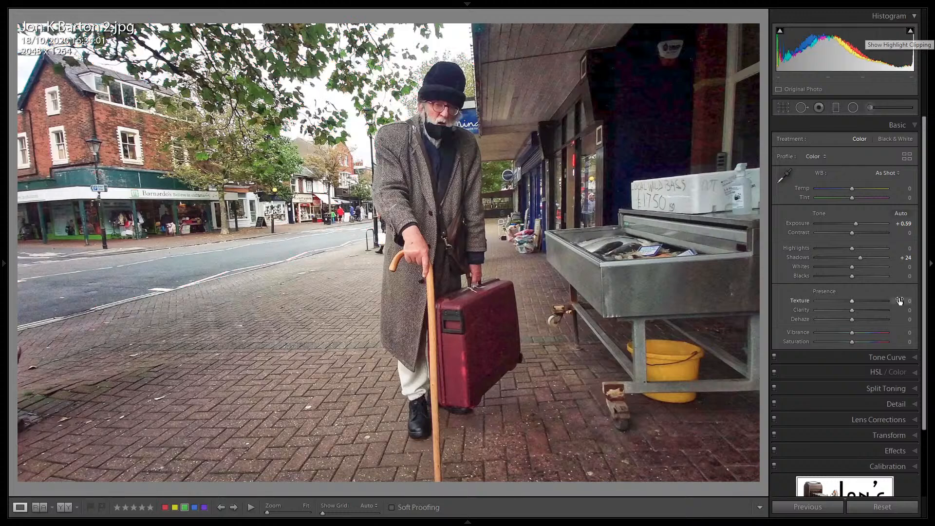
left_click_drag(852, 249, 842, 248)
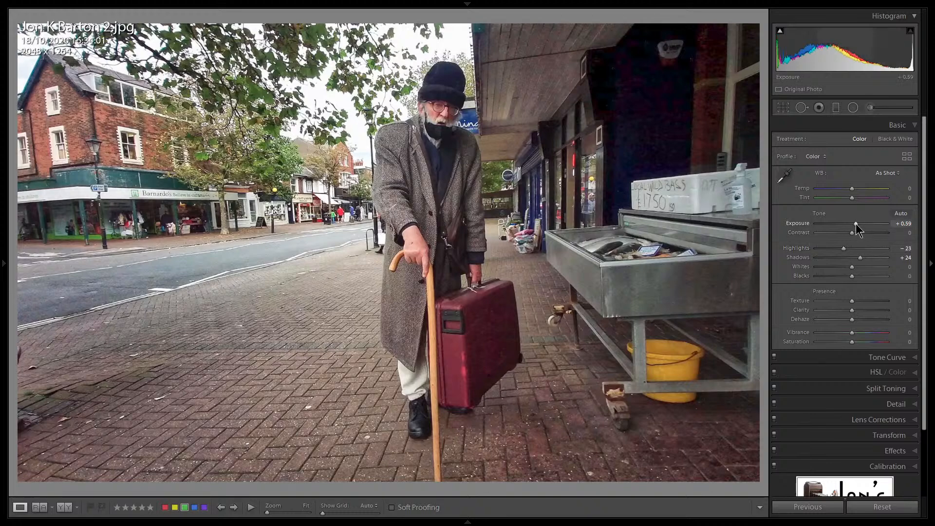
left_click_drag(856, 224, 857, 227)
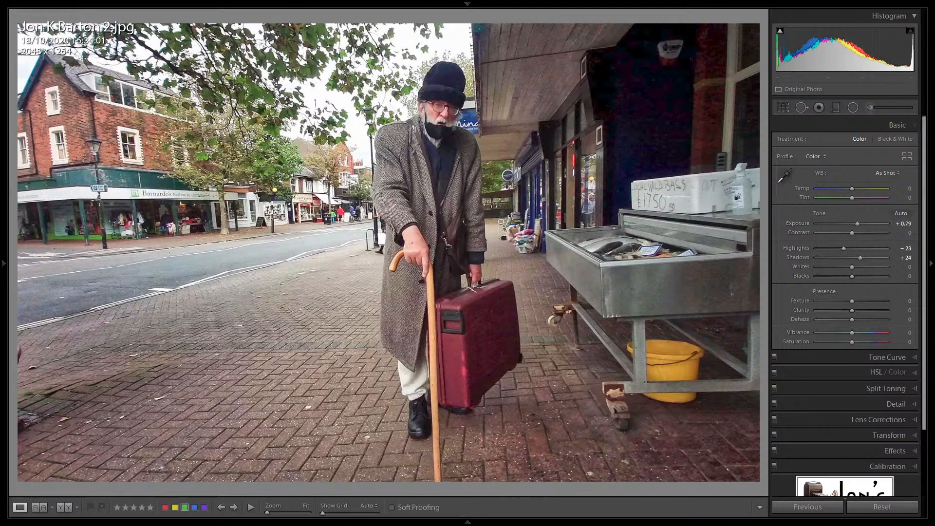
- Correct the photo's perspective with the Auto Upright transform
scroll(872, 432, "down", 1)
left_click(904, 414)
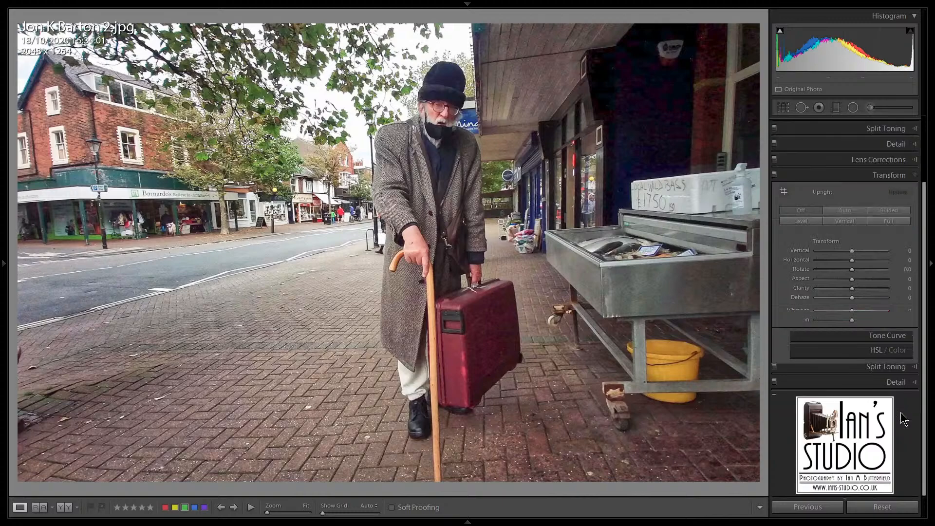
left_click(845, 212)
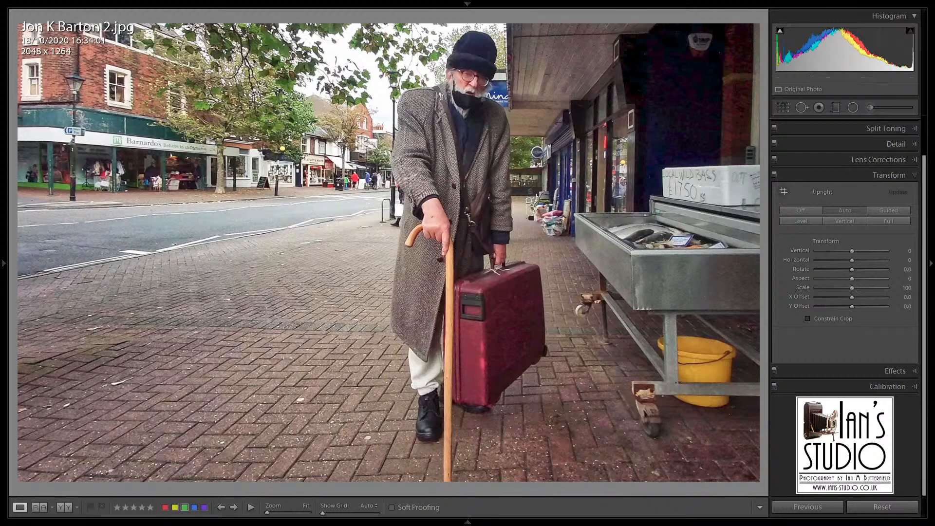
- Preview the black-and-white profiles on the photo and apply B&W 05
scroll(926, 204, "up", 3)
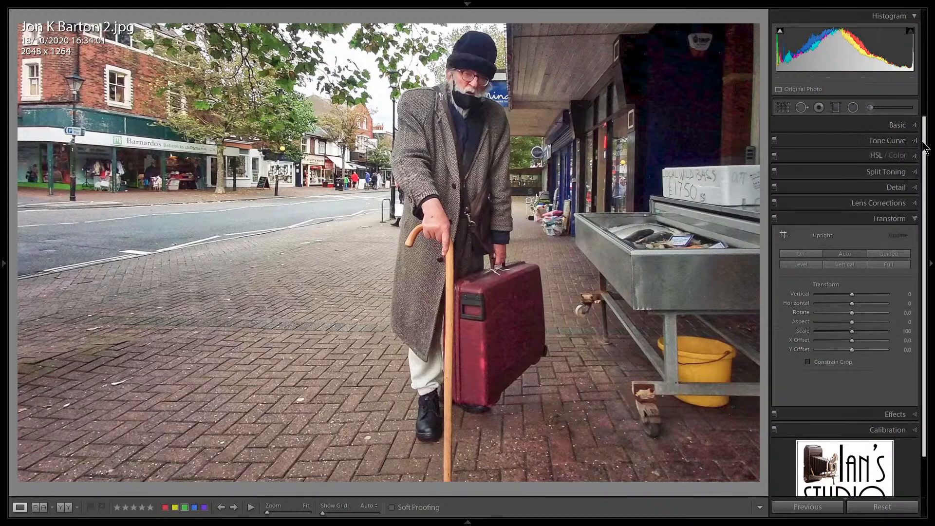
left_click(898, 126)
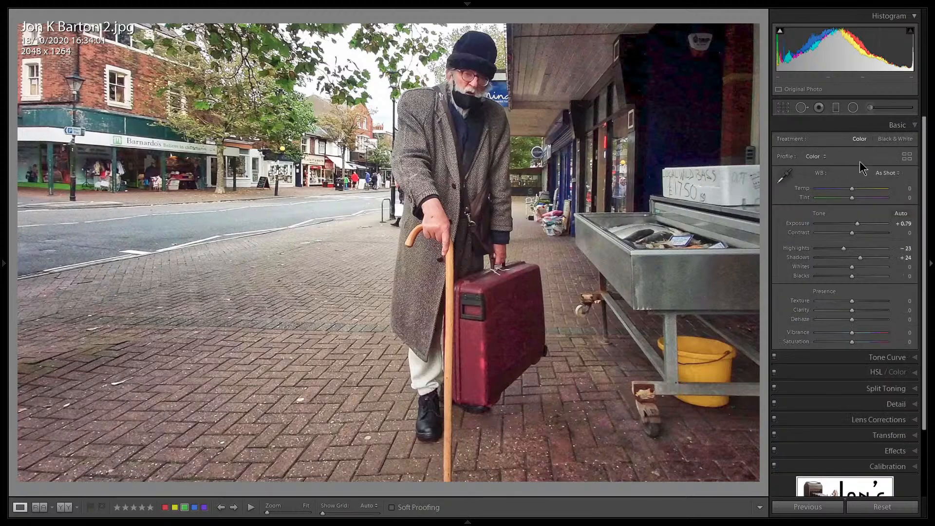
left_click(821, 157)
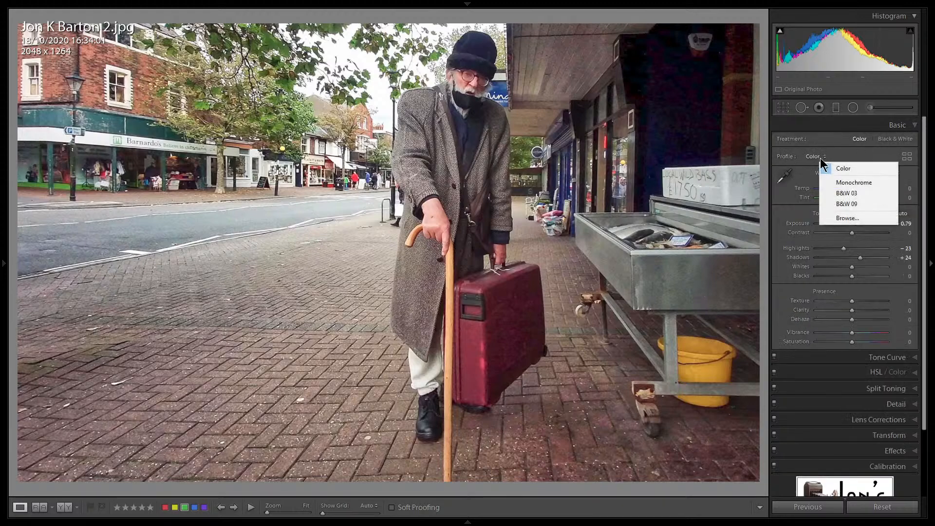
left_click(848, 218)
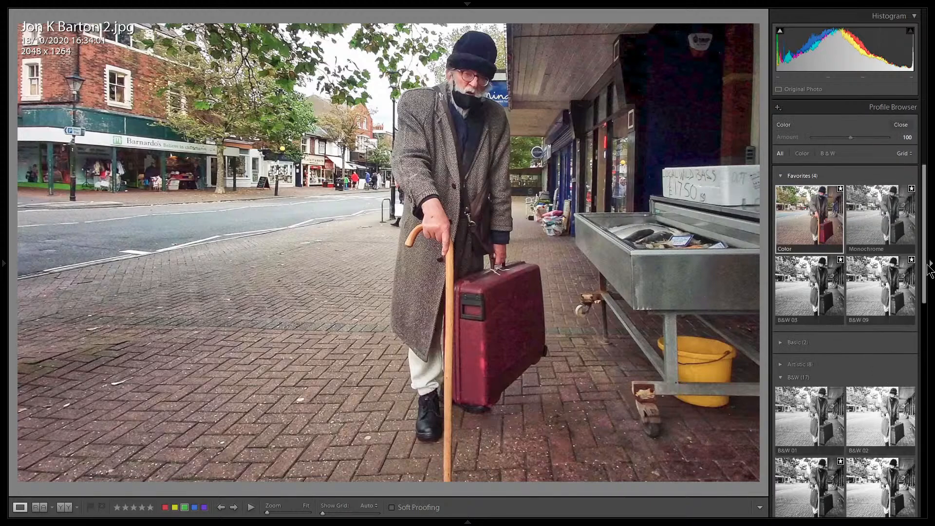
left_click_drag(925, 275, 919, 341)
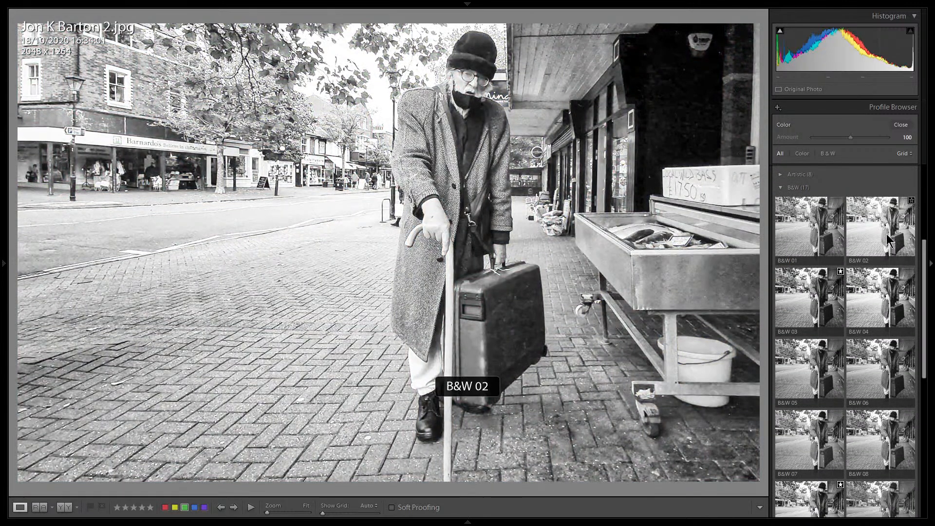
scroll(816, 324, "down", 2)
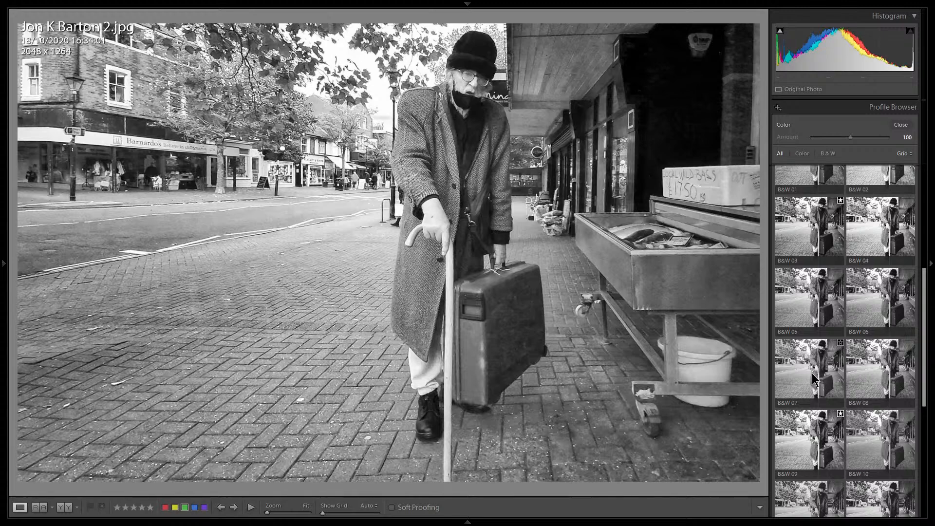
scroll(816, 377, "down", 5)
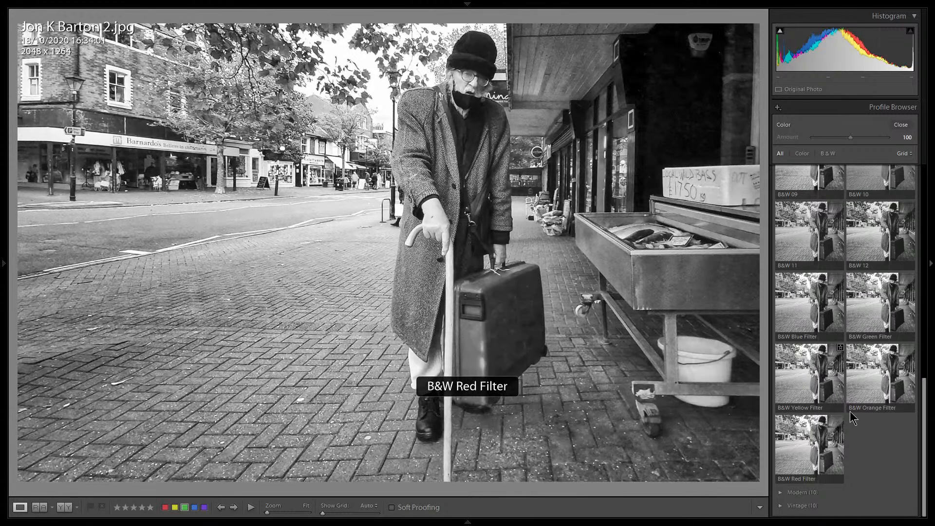
scroll(884, 307, "up", 5)
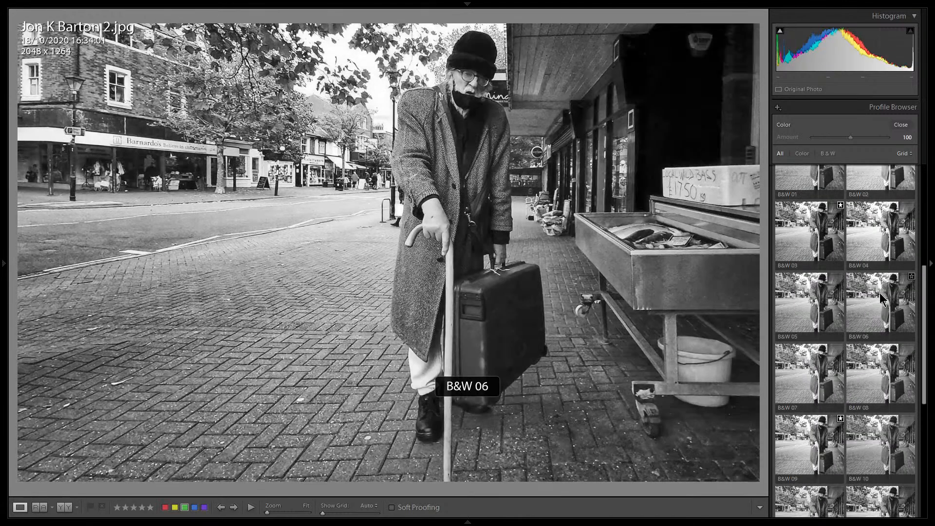
scroll(884, 301, "up", 3)
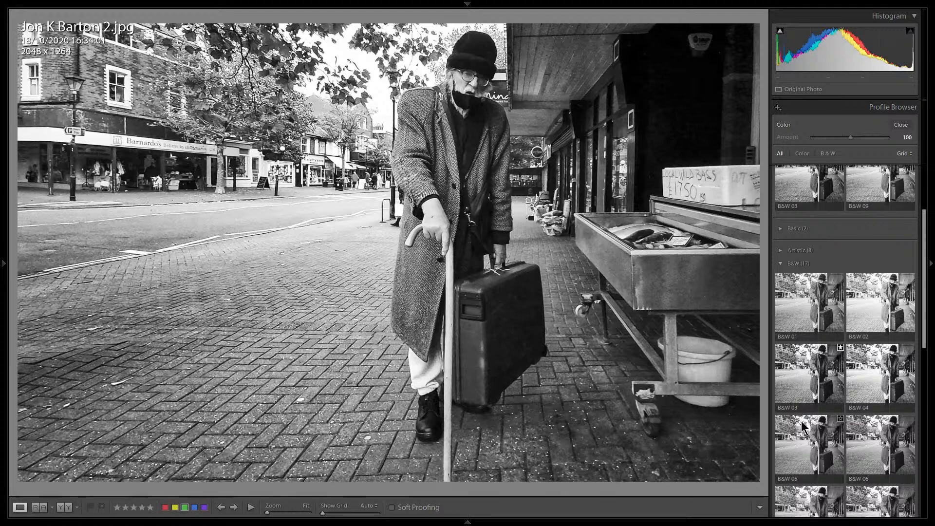
scroll(812, 427, "down", 2)
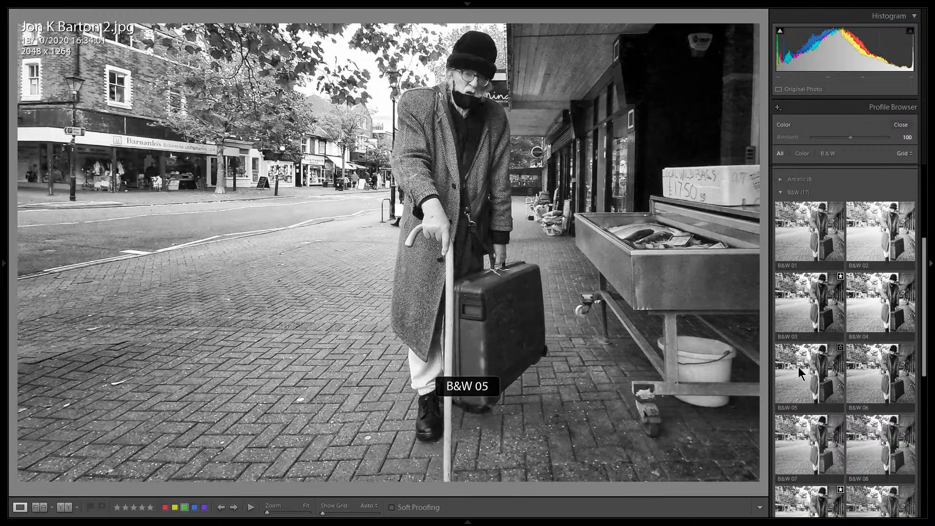
left_click(804, 385)
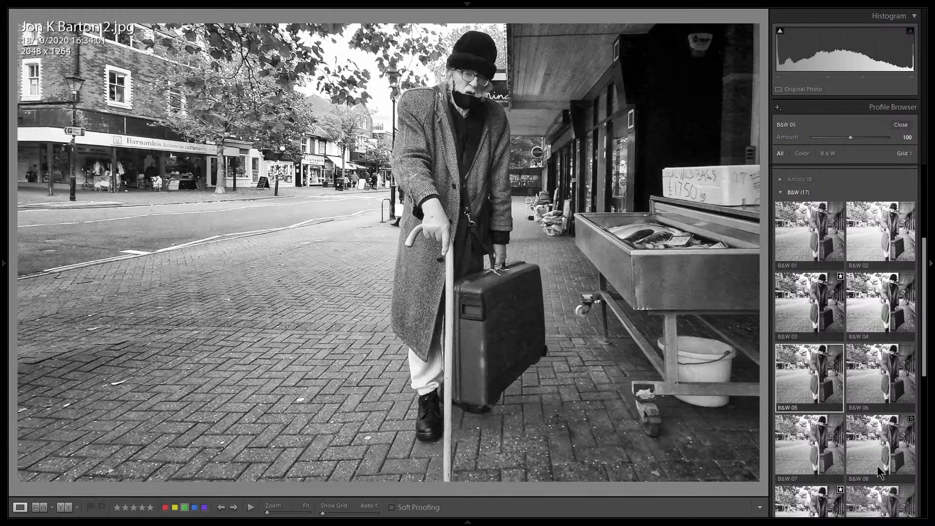
left_click(901, 125)
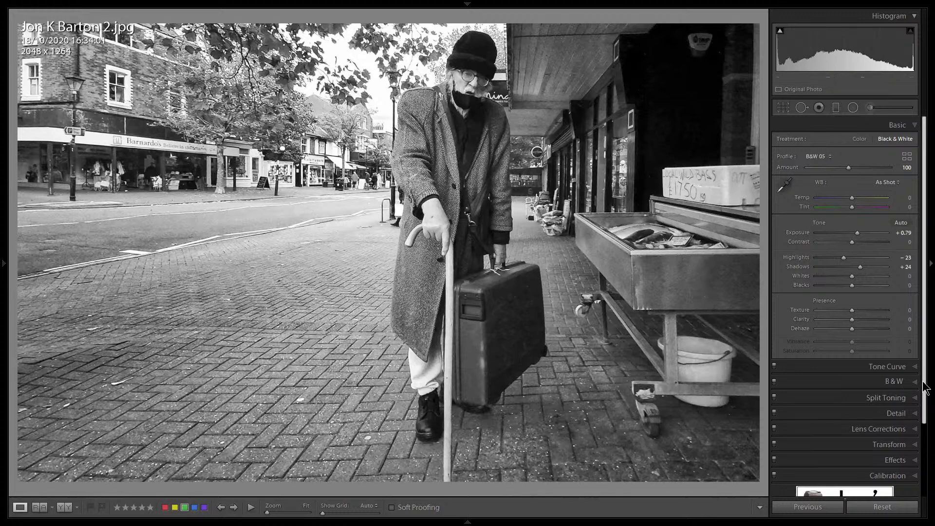
- Set the Black & White Mix to Red +20 and Orange +14, using targeted adjustment on the man
scroll(925, 387, "down", 3)
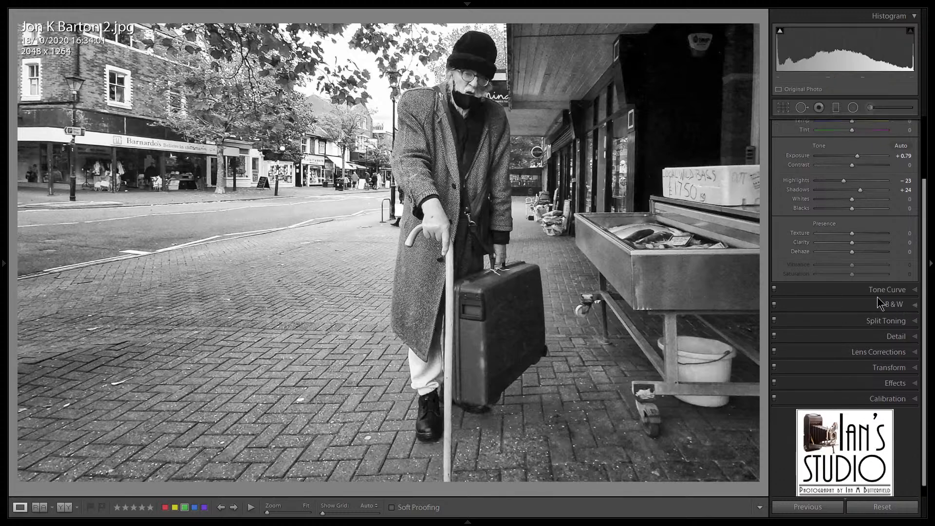
left_click(901, 306)
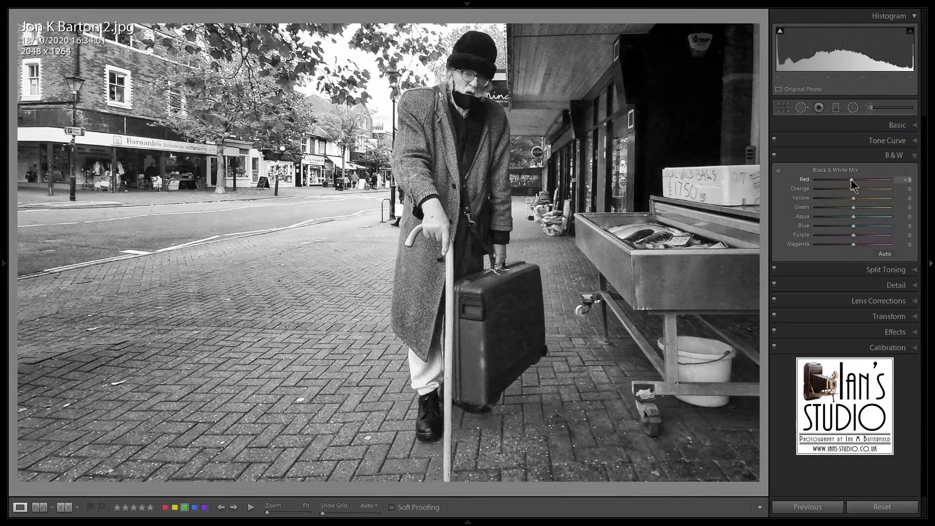
mouse_move(852, 180)
left_mouse_down()
mouse_move(782, 191)
mouse_move(876, 189)
mouse_move(809, 193)
mouse_move(869, 192)
mouse_move(858, 193)
left_mouse_up()
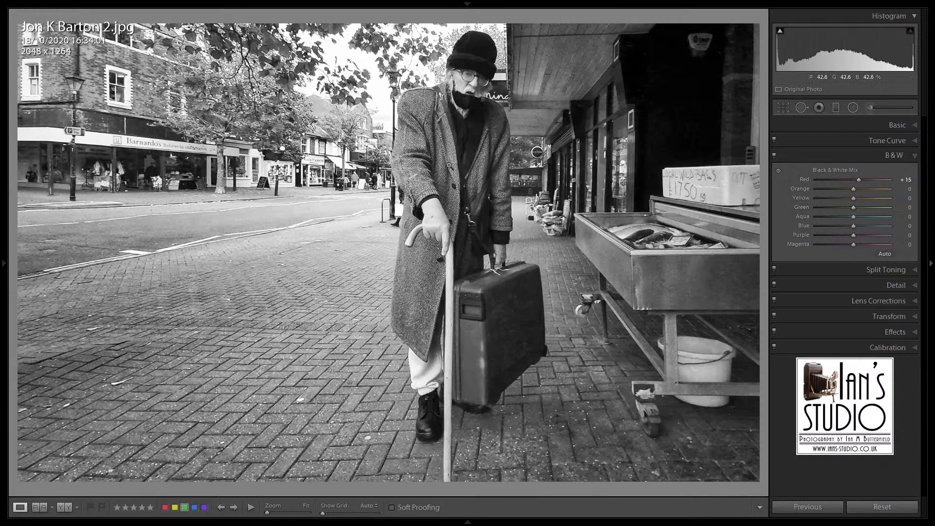
left_click(778, 171)
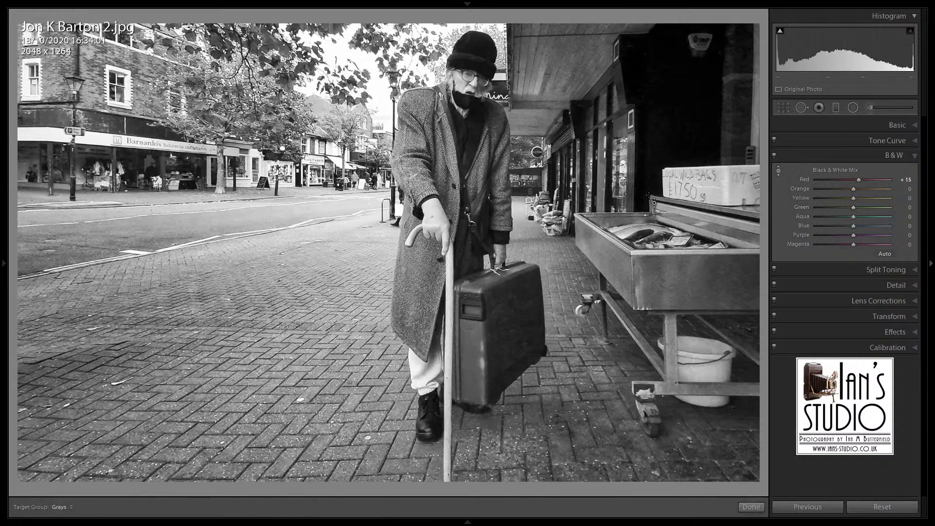
mouse_move(446, 181)
left_mouse_down()
mouse_move(442, 137)
mouse_move(442, 209)
mouse_move(441, 174)
left_mouse_up()
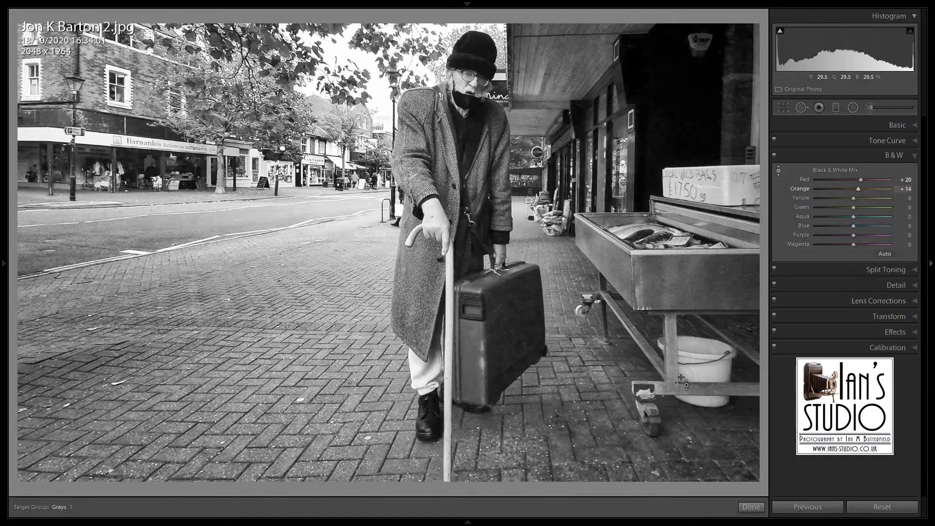
- Compare with the original colours, then brighten the suitcase with targeted adjustment to Red +79 and Magenta +29
key("backslash")
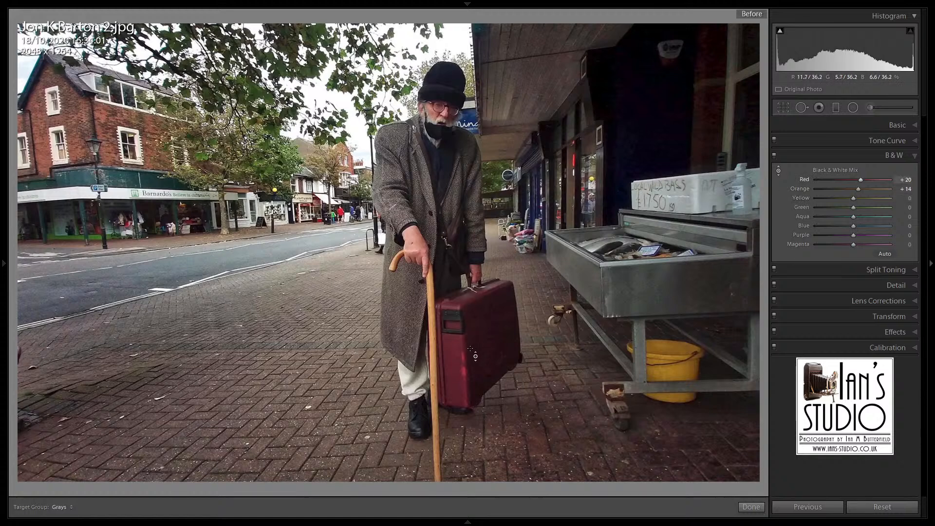
key("backslash")
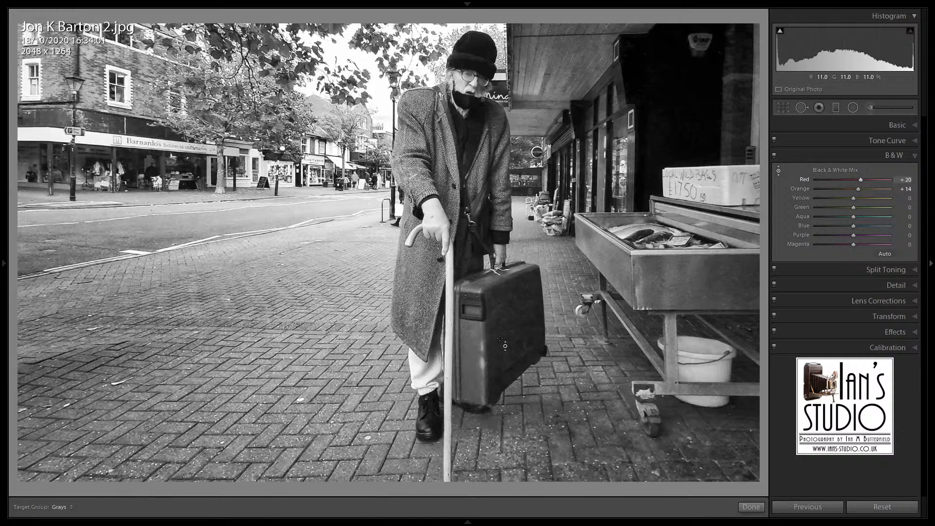
left_click_drag(505, 344, 505, 319)
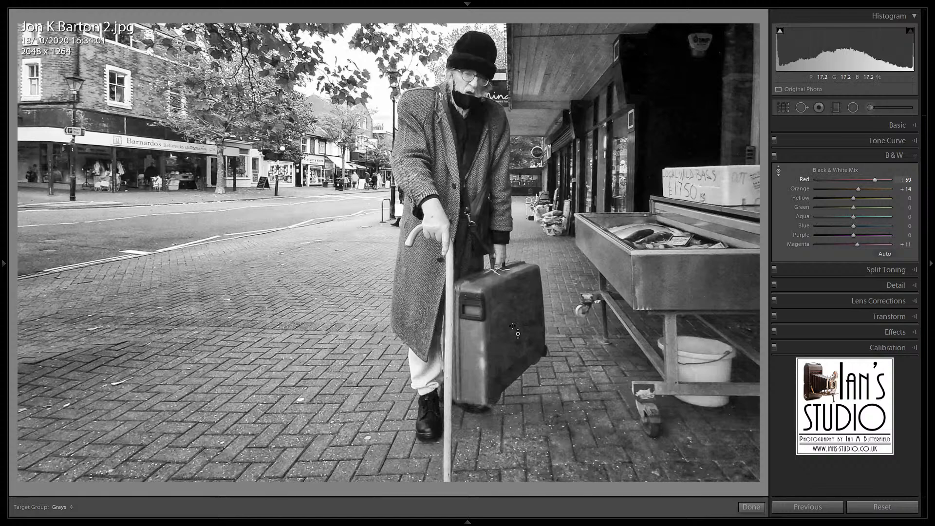
mouse_move(514, 326)
left_mouse_down()
mouse_move(514, 341)
mouse_move(514, 316)
left_mouse_up()
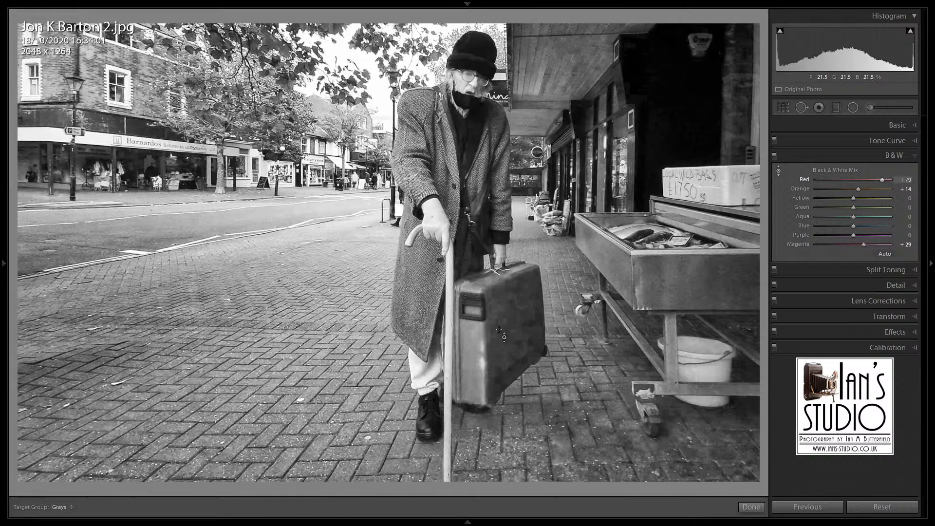
- Darken the suitcase slightly with targeted adjustment, setting Red to +67 in the Black & White Mix
mouse_move(495, 317)
left_mouse_down()
mouse_move(494, 357)
mouse_move(495, 325)
left_mouse_up()
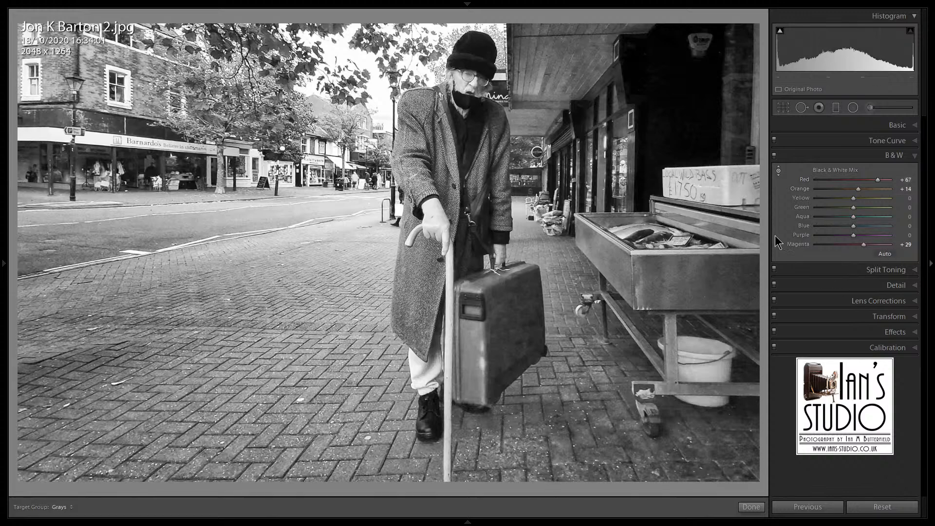
left_click(915, 156)
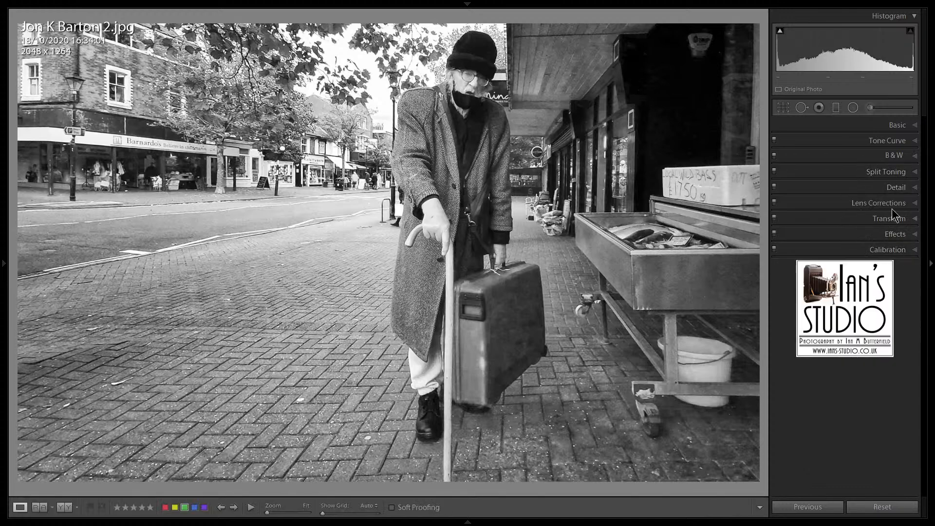
left_click(913, 190)
- Set the photo's Clarity to +71, Contrast to +26, Highlights to −42 and Shadows to +30
left_click(897, 127)
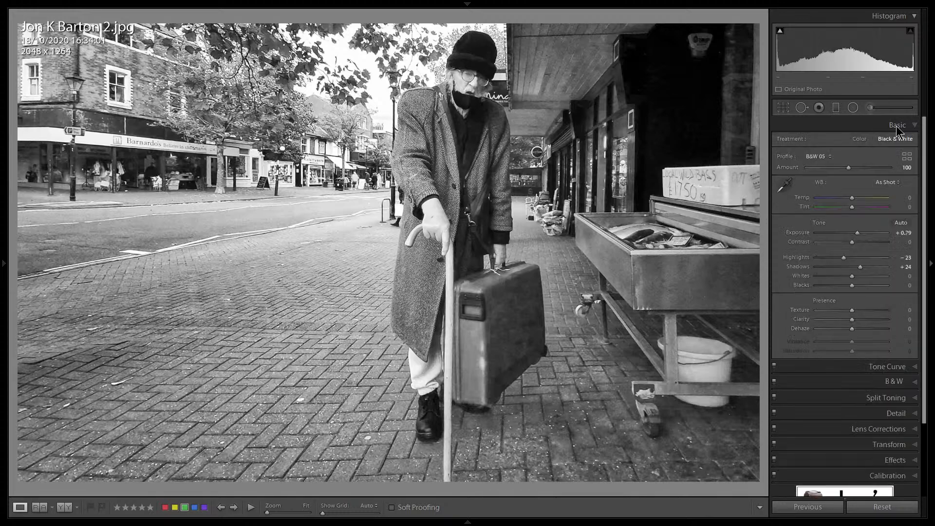
left_click_drag(853, 320, 877, 322)
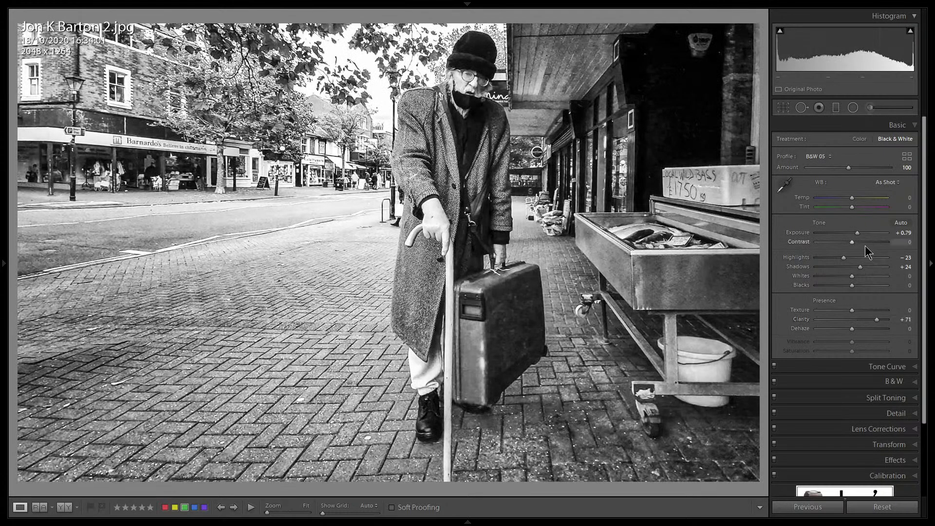
left_click_drag(852, 242, 864, 268)
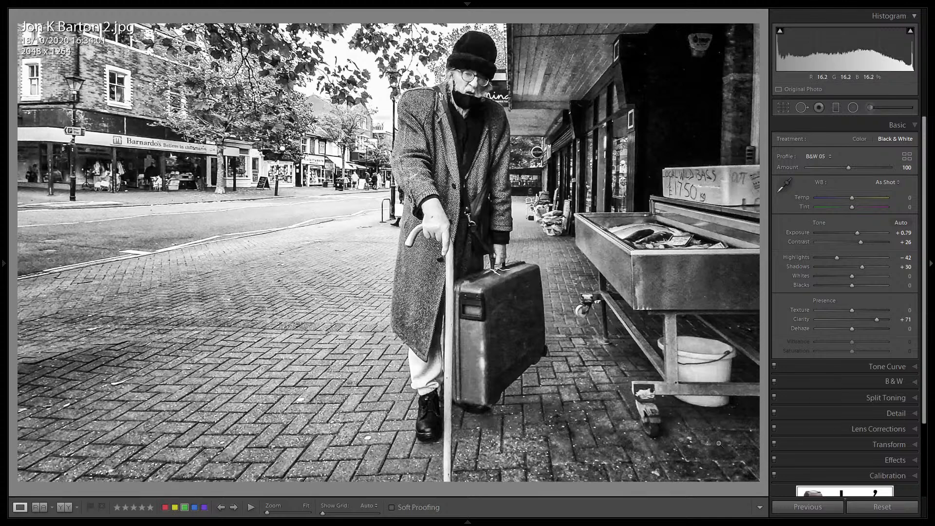
- Draw a radial filter centred on the man, zero its effect sliders, and enlarge the ellipse to enclose him from hat to shoes
left_click(853, 108)
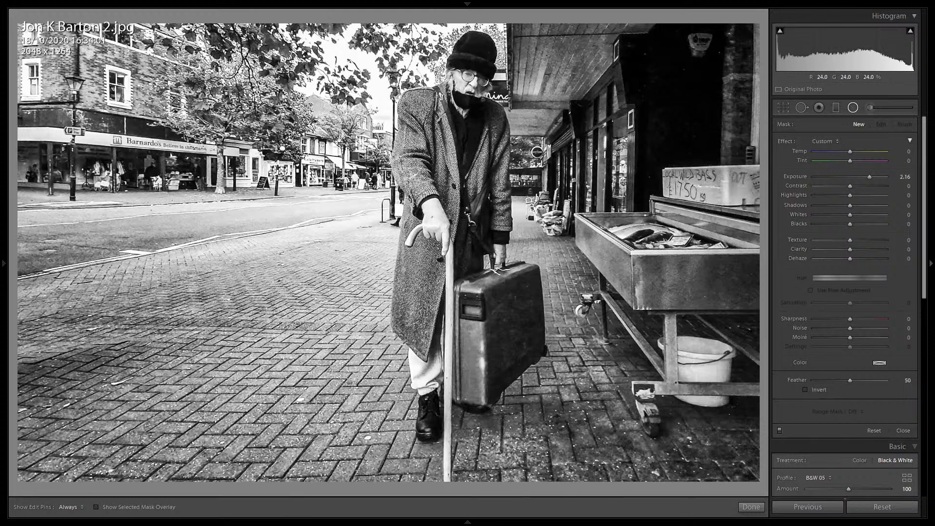
left_click_drag(326, 32, 438, 251)
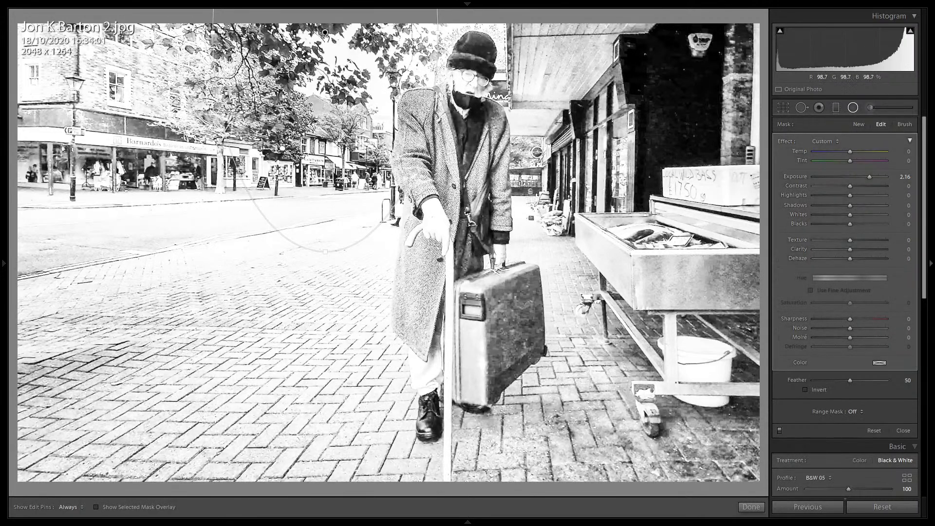
left_click_drag(325, 34, 454, 227)
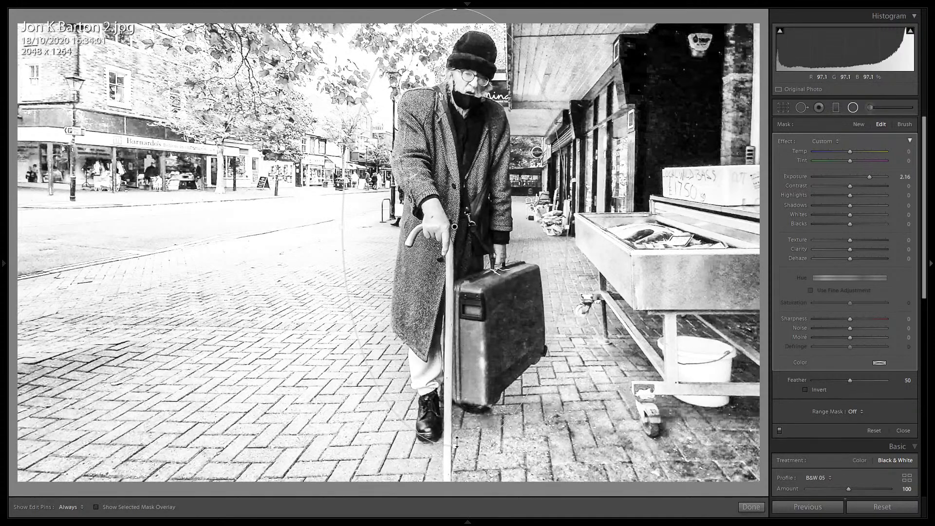
left_click_drag(455, 448, 455, 484)
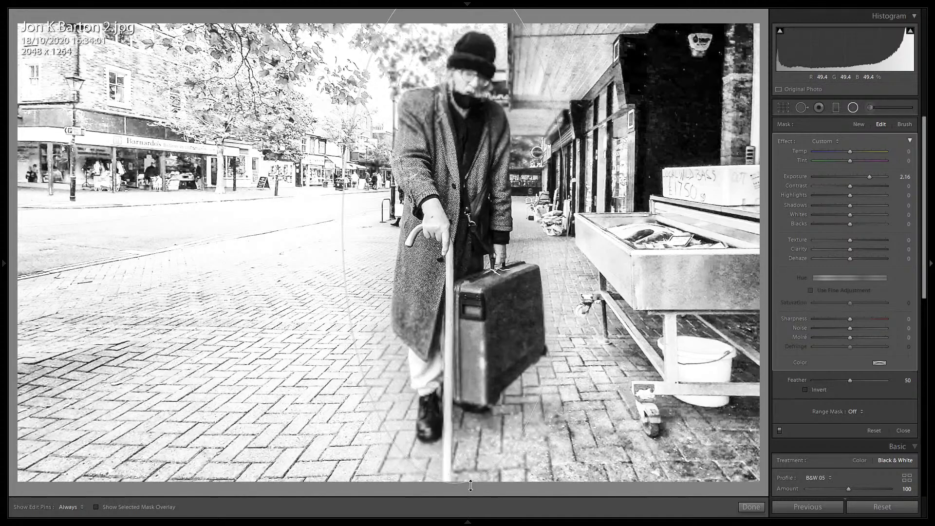
double_click(781, 145)
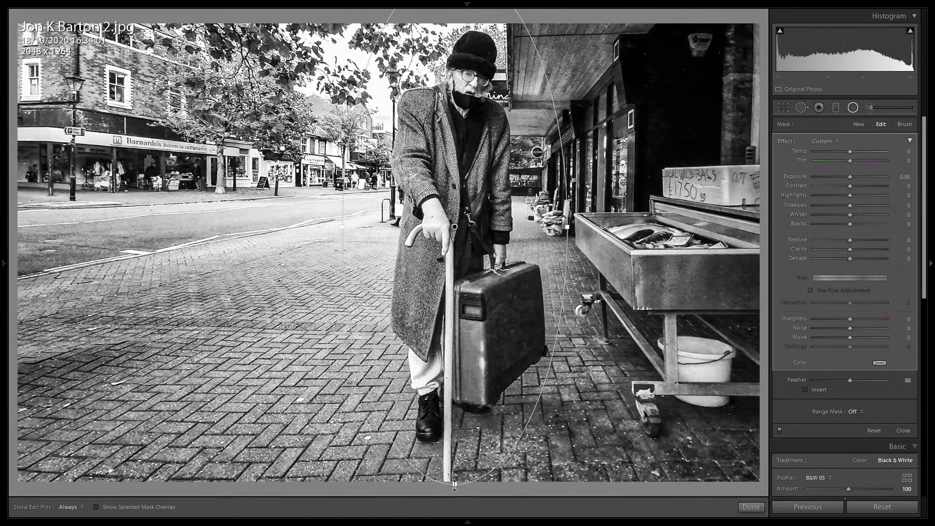
left_click_drag(455, 485, 463, 502)
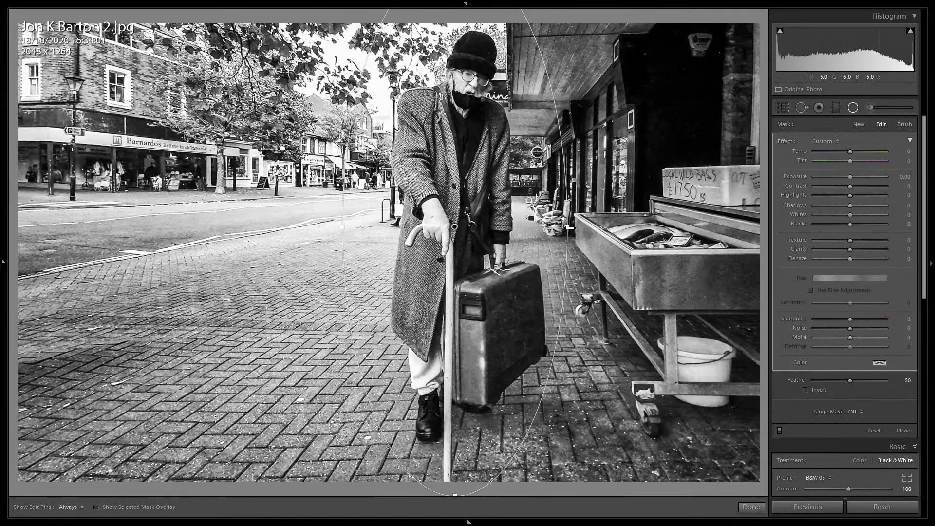
left_click_drag(567, 229, 604, 227)
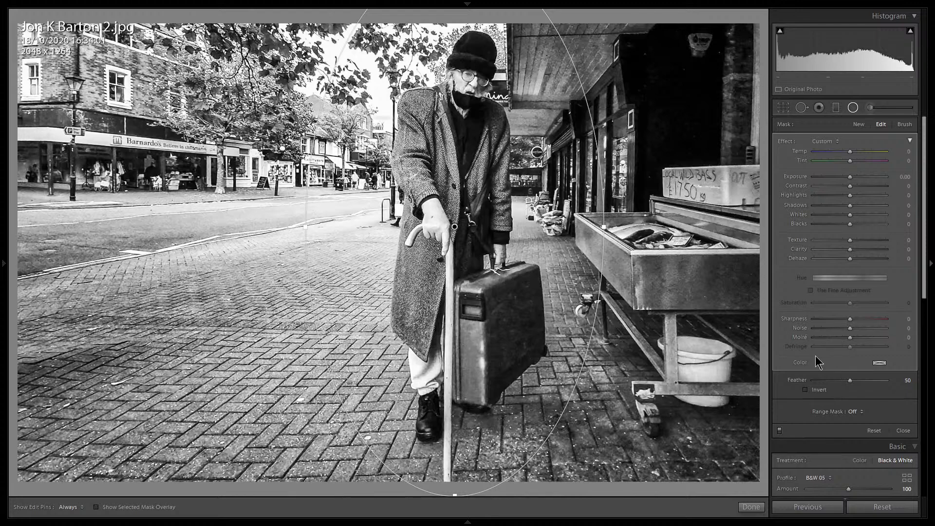
- Try the radial filter inverted, then leave Invert off and darken the surroundings with Exposure −0.70
left_click(805, 390)
left_click_drag(851, 176, 835, 179)
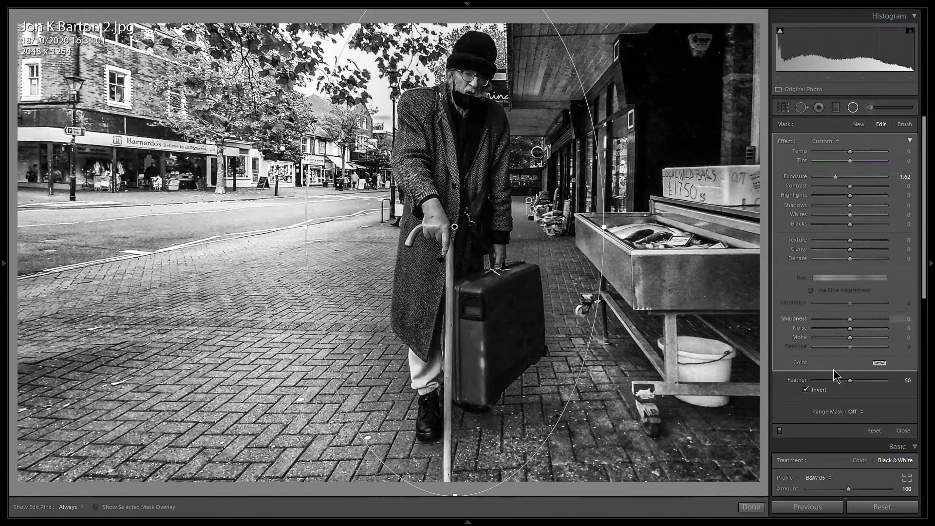
left_click(806, 391)
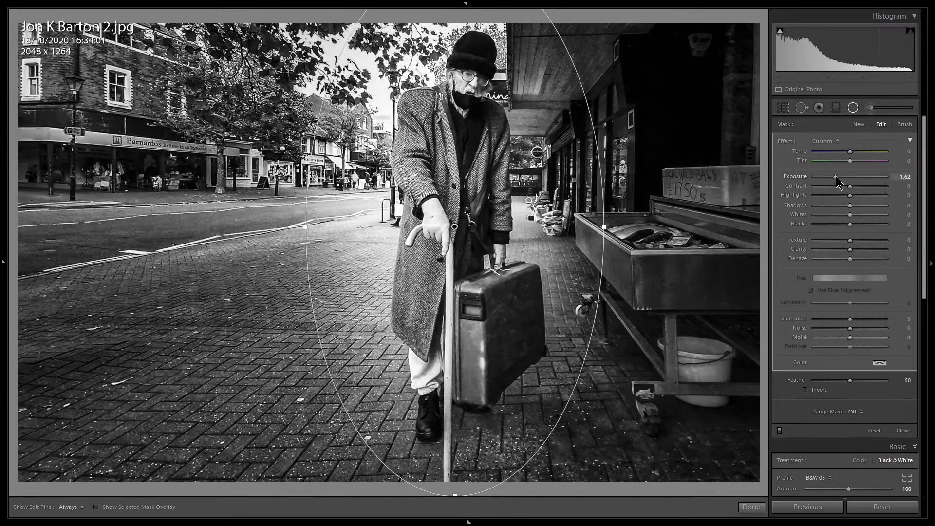
left_click_drag(836, 183, 845, 185)
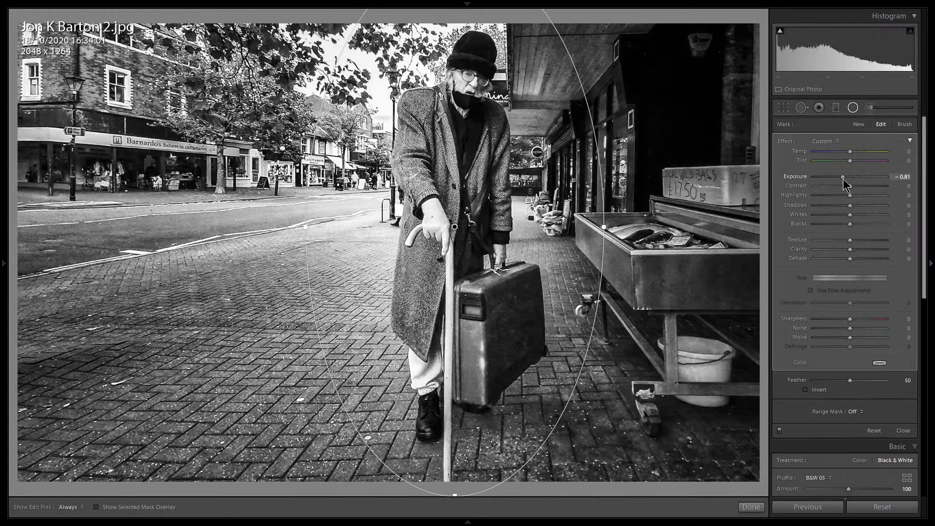
mouse_move(844, 181)
left_mouse_down()
mouse_move(835, 184)
mouse_move(844, 179)
left_mouse_up()
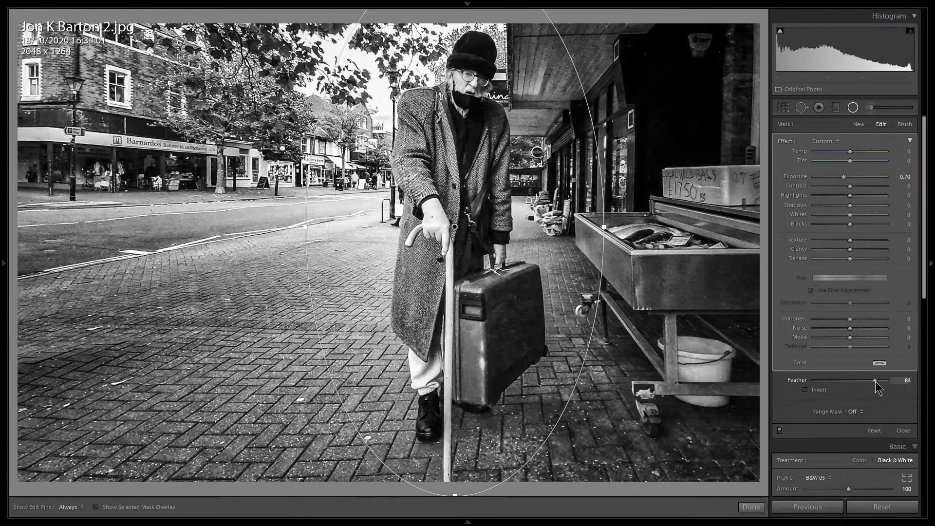
- Soften the radial filter with Feather 81, widen its ellipse, and set its Highlights to −9 and Exposure to −0.76
mouse_move(862, 380)
left_mouse_down()
mouse_move(757, 383)
mouse_move(873, 381)
left_mouse_up()
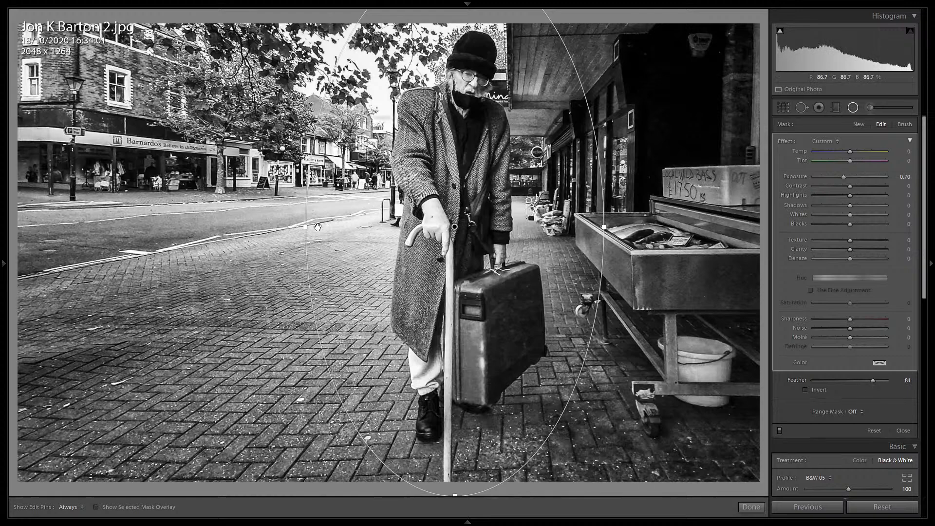
left_click_drag(305, 228, 290, 226)
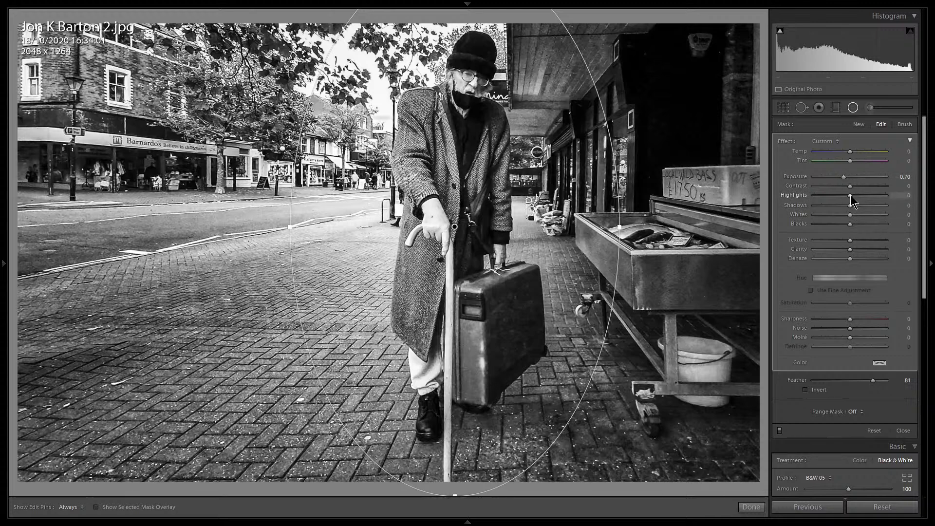
mouse_move(851, 195)
left_mouse_down()
mouse_move(840, 196)
mouse_move(844, 181)
left_mouse_up()
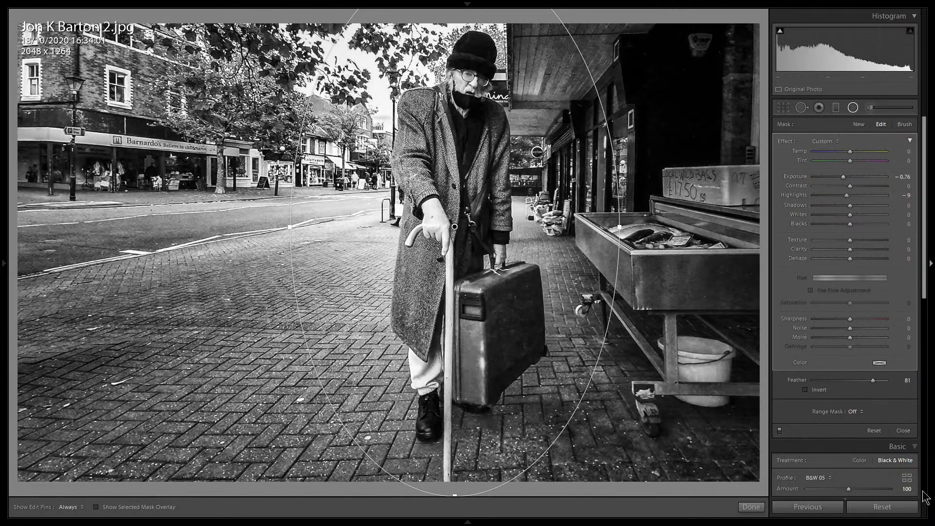
- Raise the photo's overall Exposure to +1.14 and lower the radial filter's Exposure to −1.35
scroll(900, 420, "down", 2)
scroll(898, 417, "down", 4)
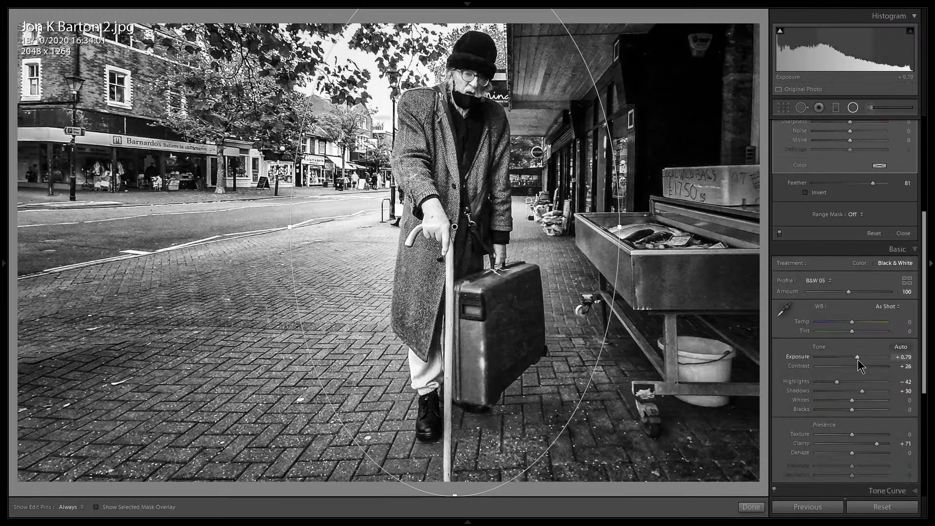
left_click_drag(859, 357, 860, 356)
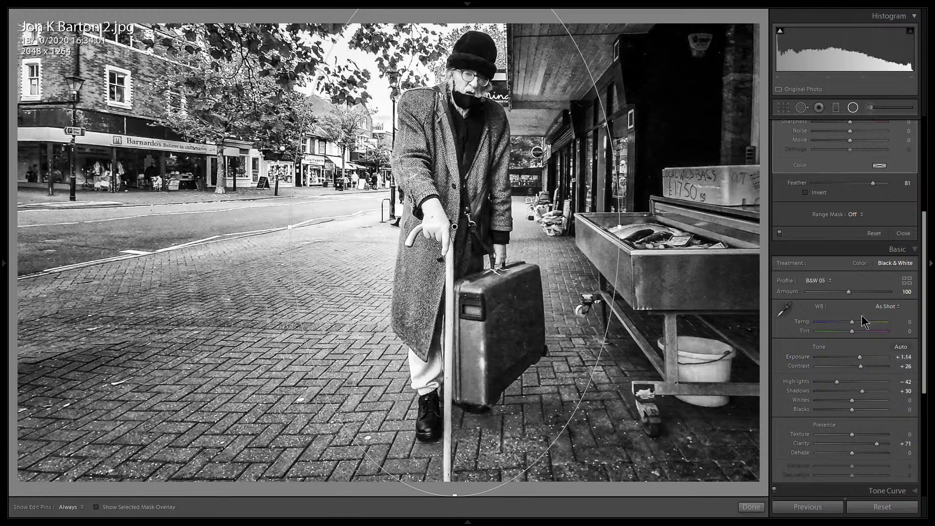
left_click_drag(925, 336, 925, 263)
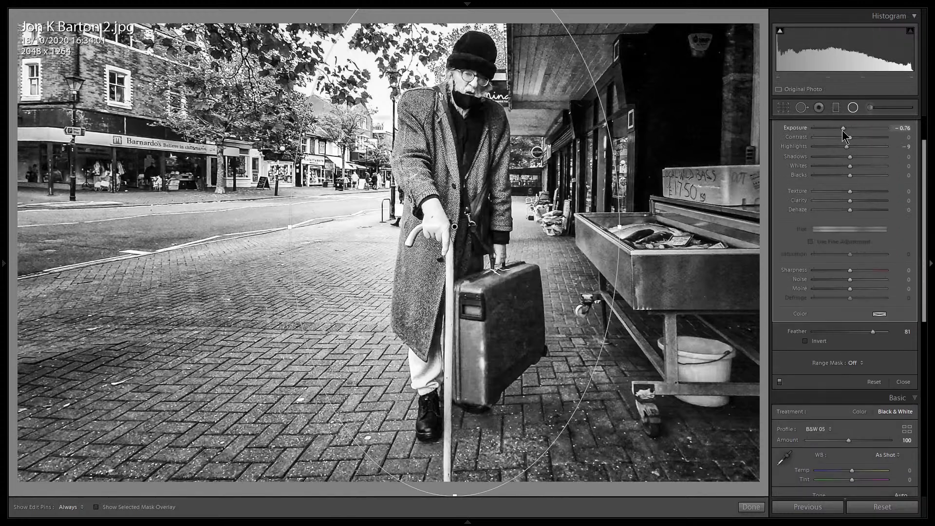
left_click_drag(842, 131, 837, 130)
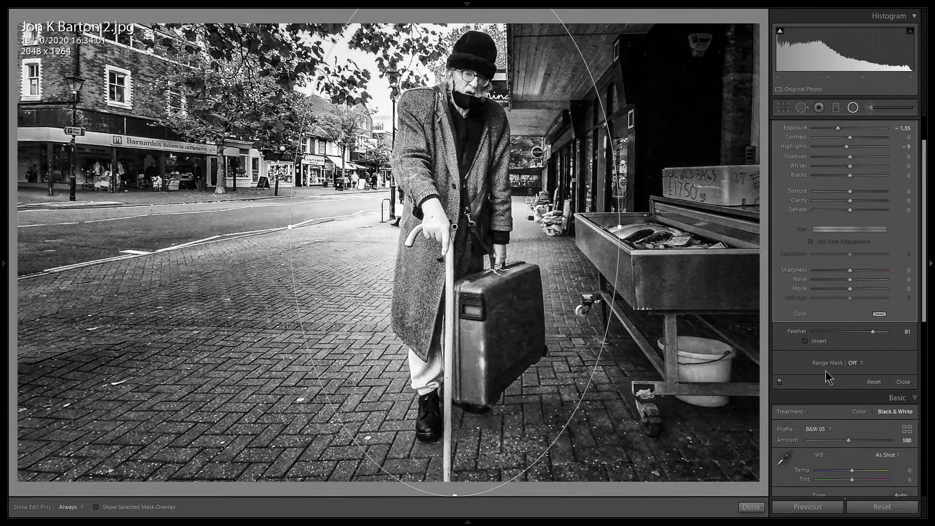
- Switch the radial filter off and back on to compare its effect on the photo
scroll(926, 192, "up", 2)
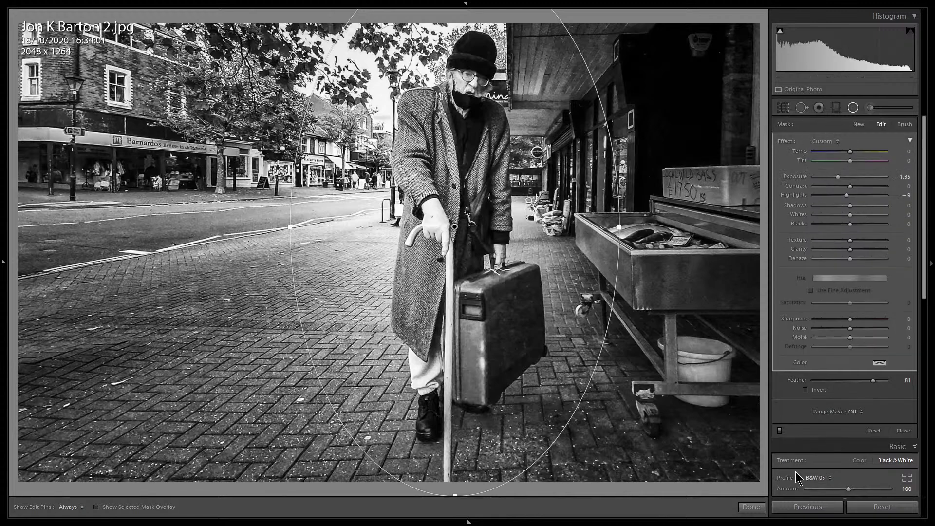
left_click(780, 431)
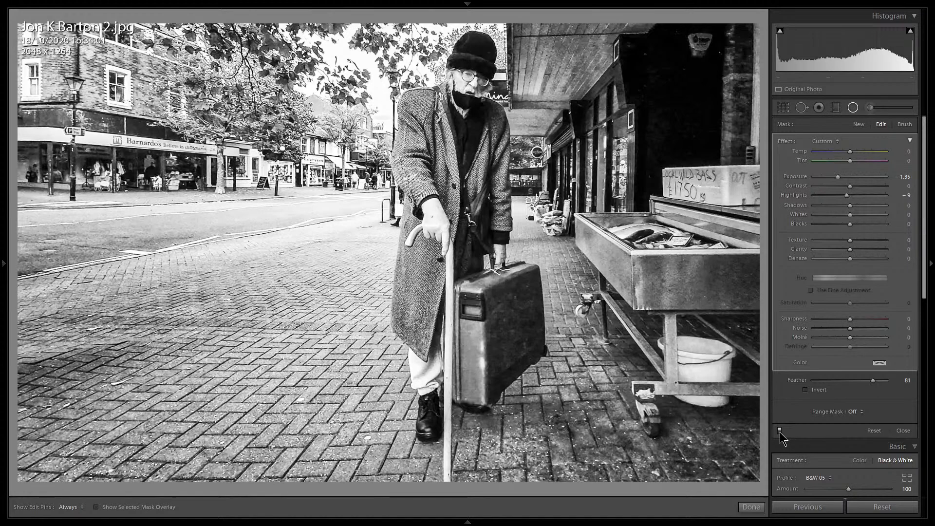
left_click(780, 430)
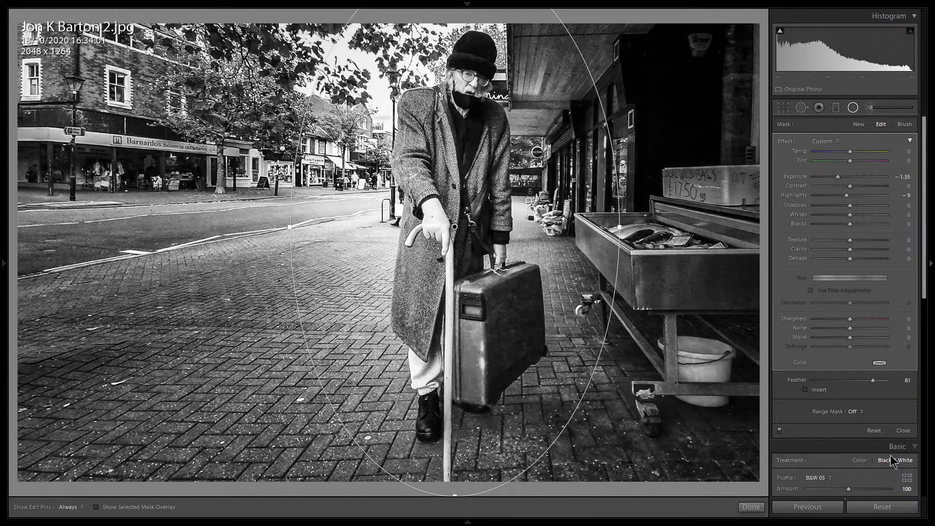
- Compare the finished black-and-white edit with the original colour photo, ending on the edited version
key("k")
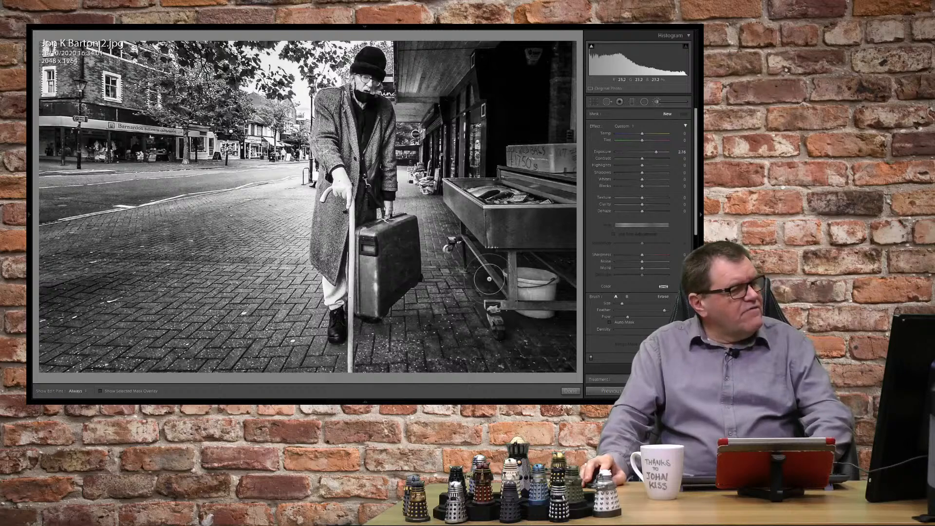
key("backslash")
key("g")
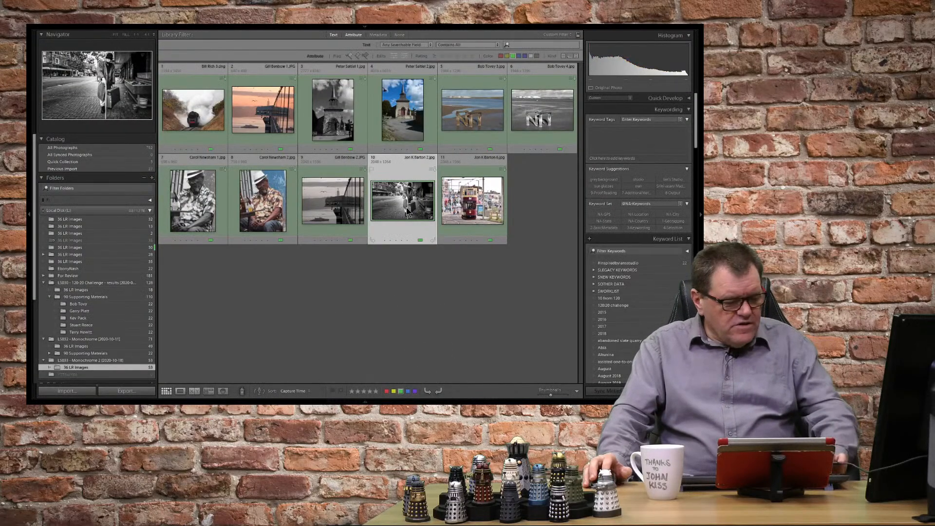
key("d")
key("backslash")
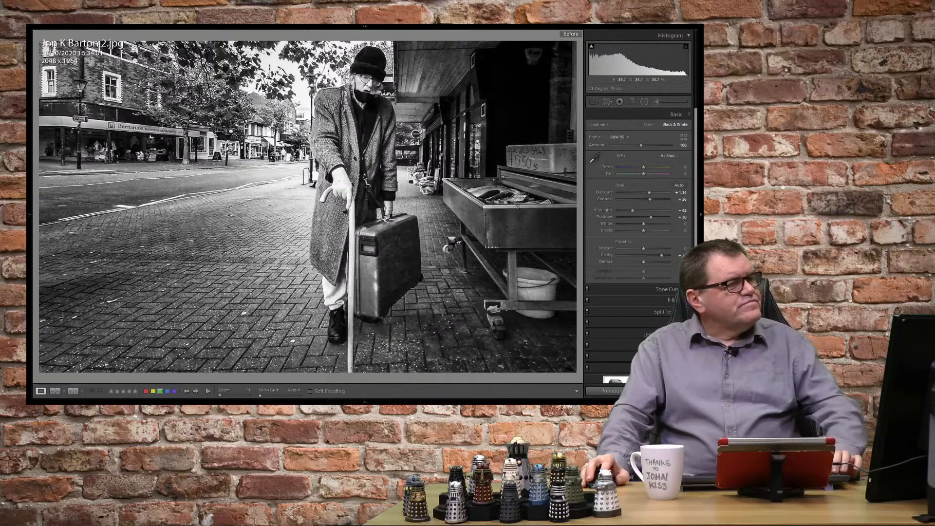
key("backslash")
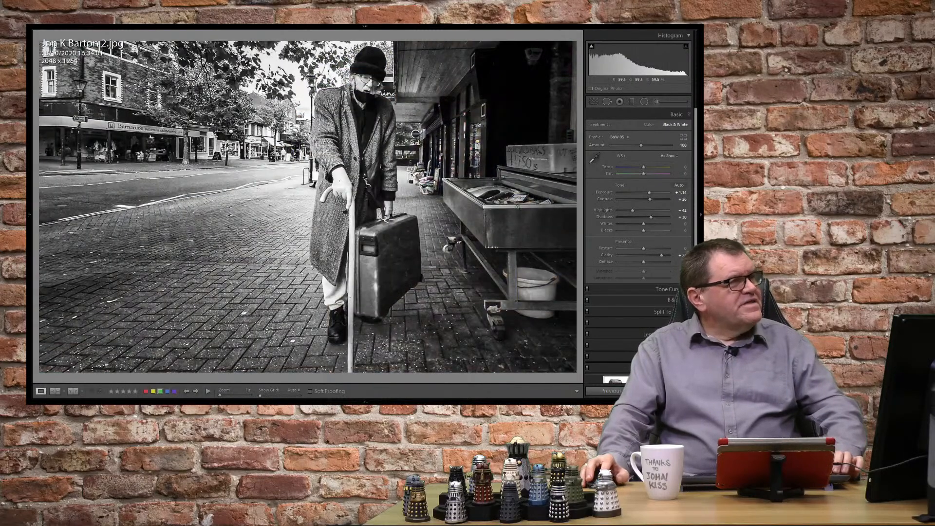
key("backslash")
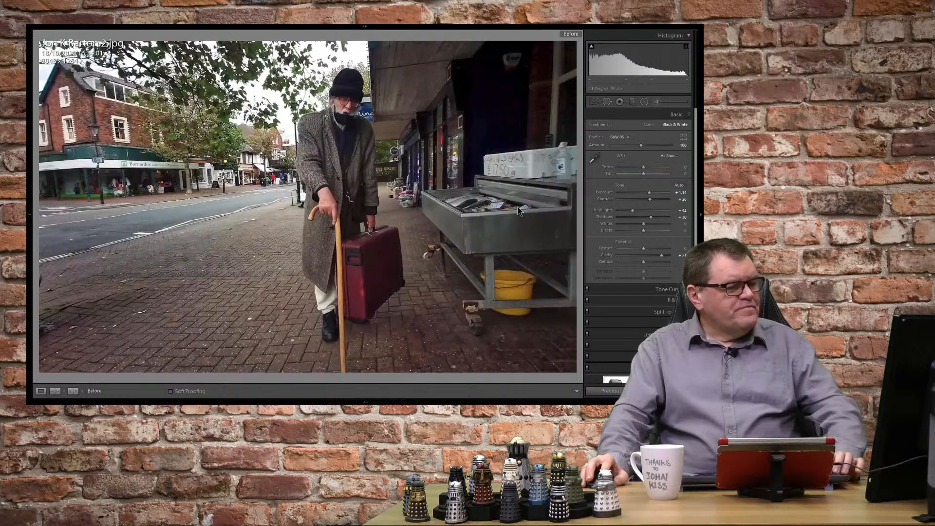
key("backslash")
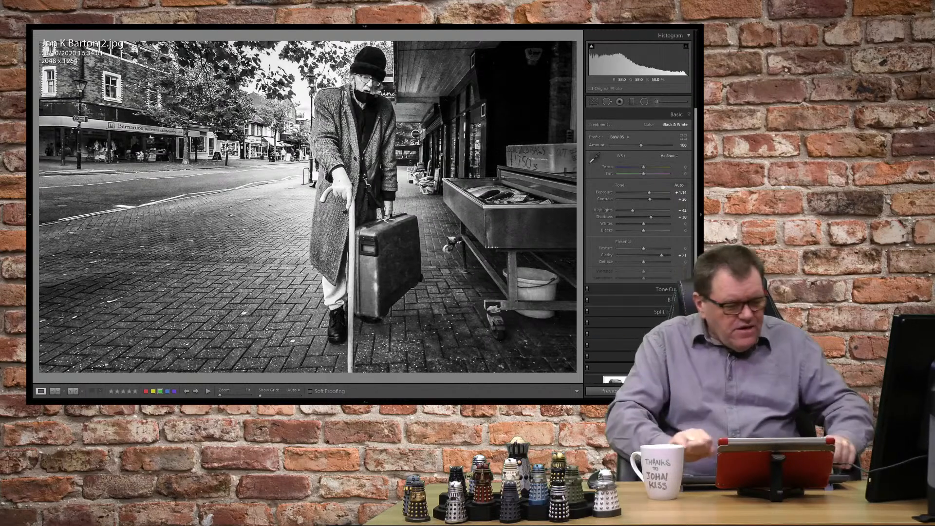
- Return to the library grid and open the steam train photo for developing
key("g")
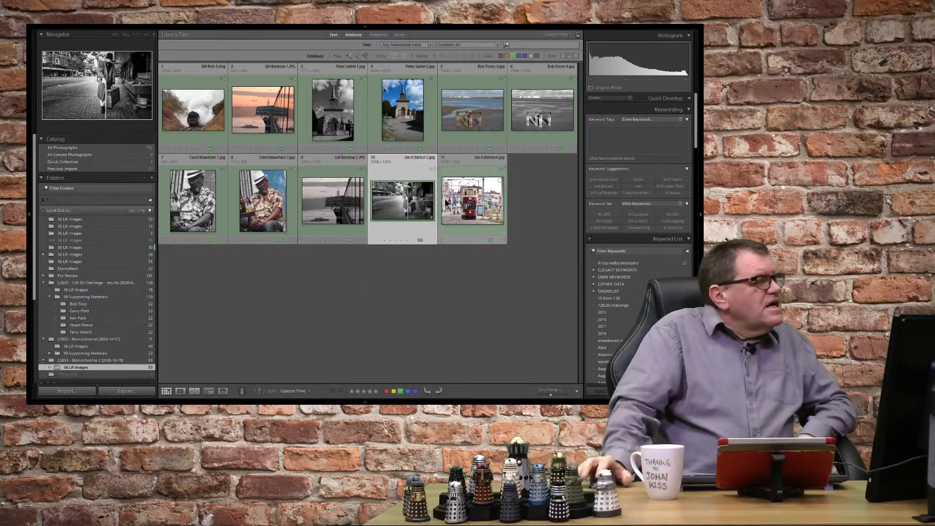
left_click(199, 122)
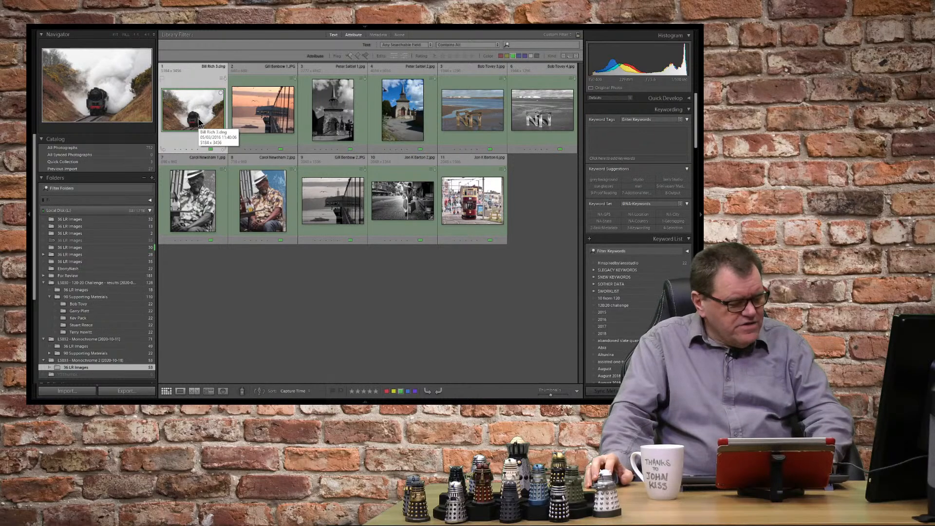
key("d")
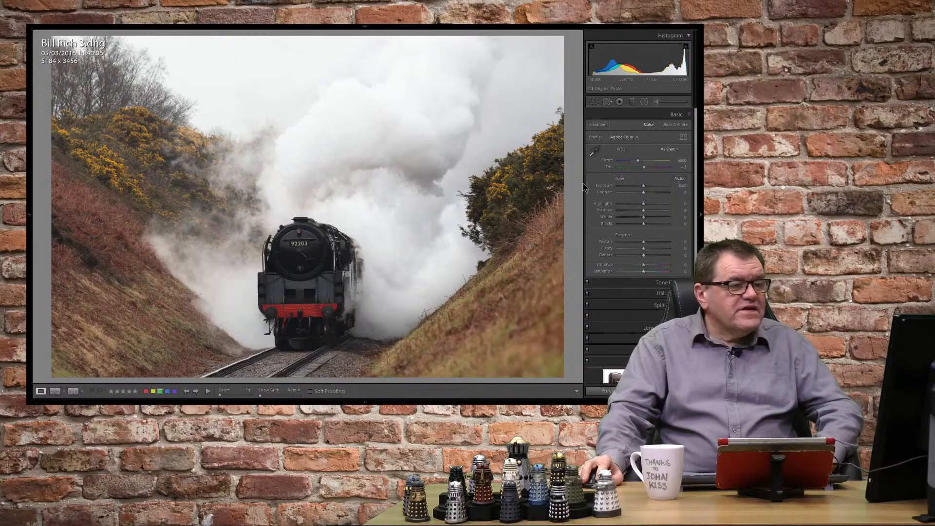
- Raise the steam train photo's Exposure to +0.24 and its Shadows to +24
mouse_move(644, 186)
left_mouse_down()
mouse_move(649, 215)
mouse_move(644, 188)
left_mouse_up()
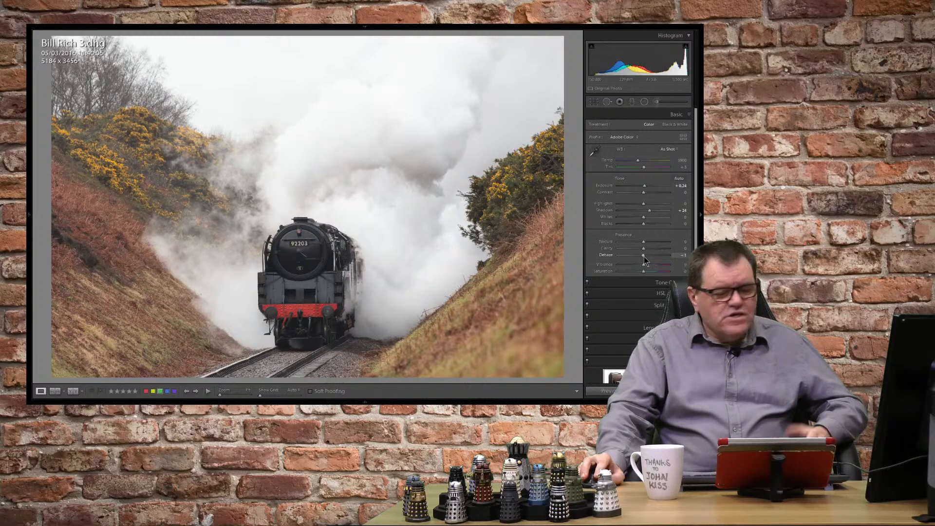
- Try Dehaze at +100 on the whole photo and reset it to zero
left_click(644, 257)
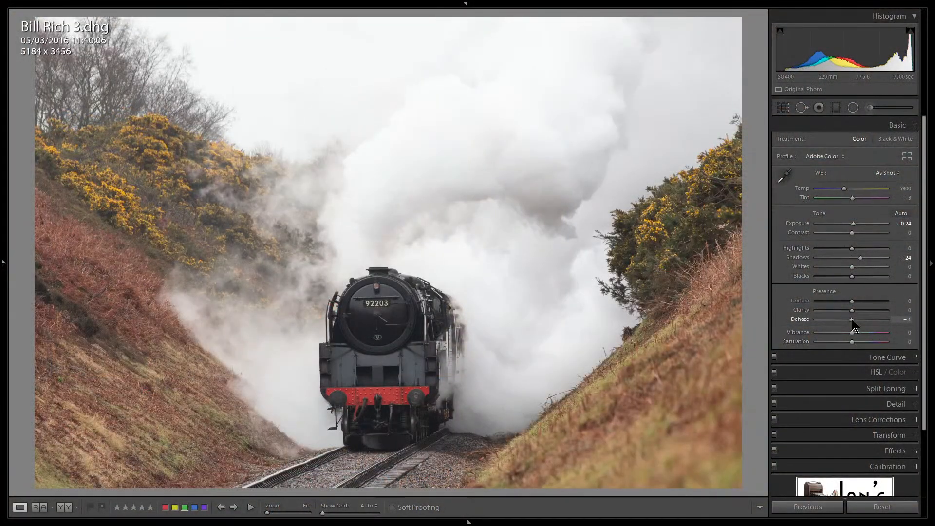
left_click_drag(853, 320, 896, 326)
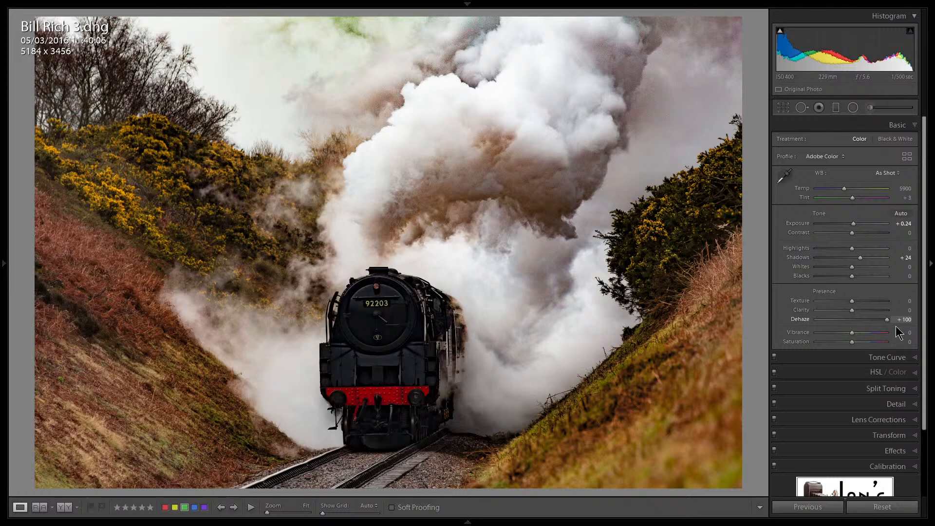
left_click_drag(887, 326, 853, 323)
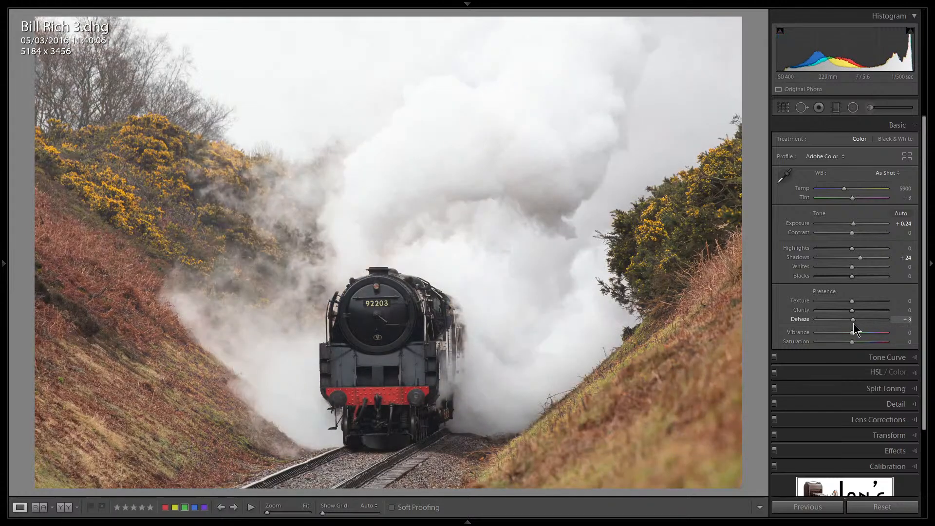
double_click(798, 320)
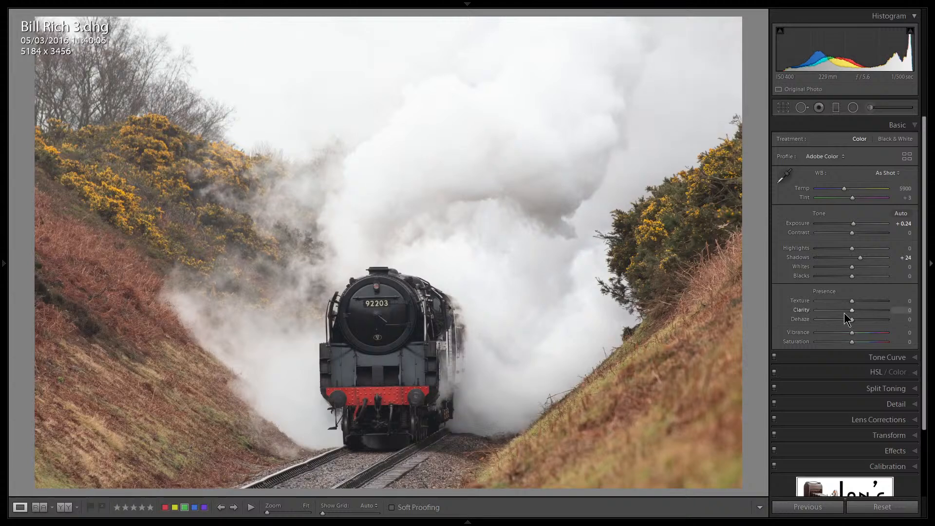
- Try Clarity +100, Texture +100 and Dehaze −6 one at a time on the whole photo, resetting each to zero
left_click_drag(852, 310, 887, 311)
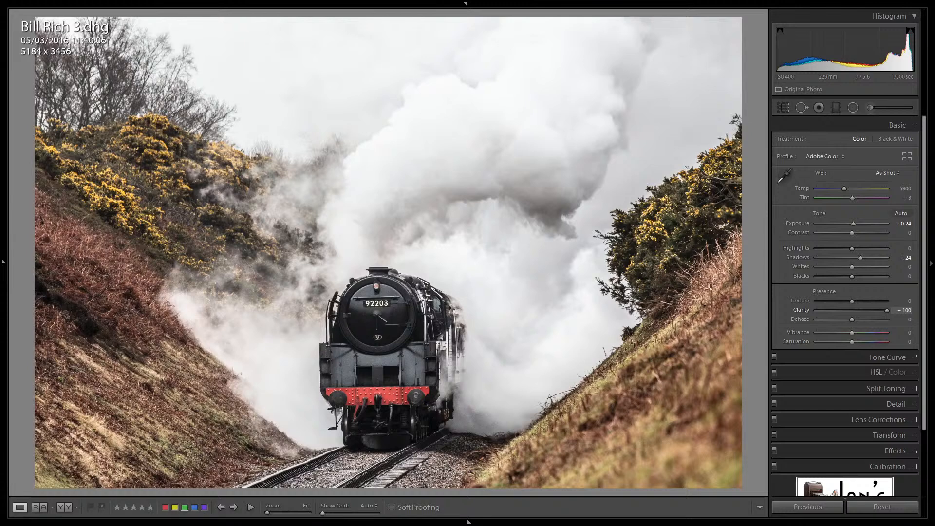
double_click(801, 310)
left_click_drag(852, 300, 890, 305)
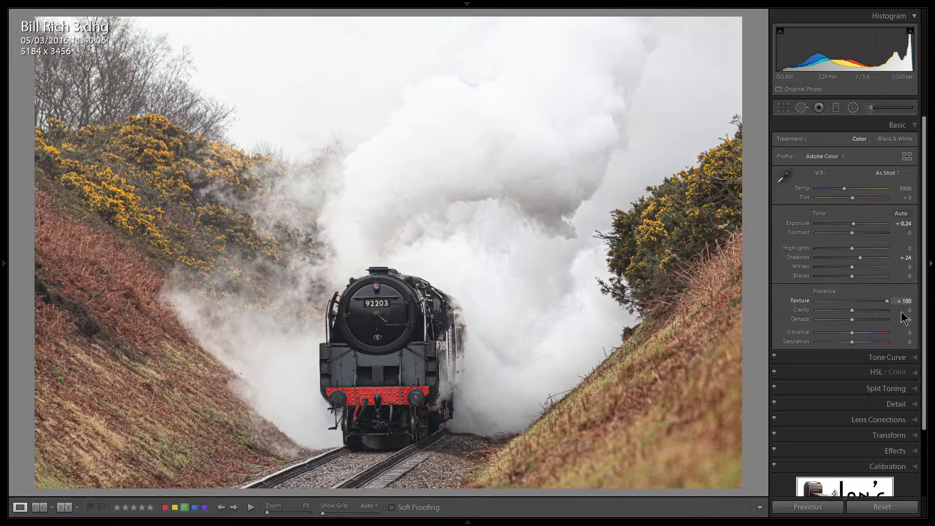
left_click_drag(887, 302, 853, 311)
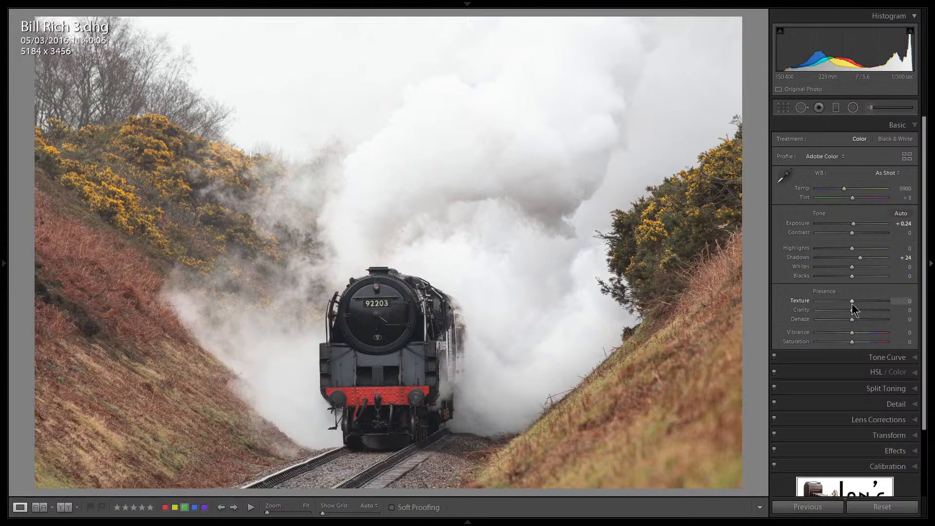
double_click(799, 302)
mouse_move(851, 319)
left_mouse_down()
mouse_move(894, 328)
mouse_move(849, 326)
left_mouse_up()
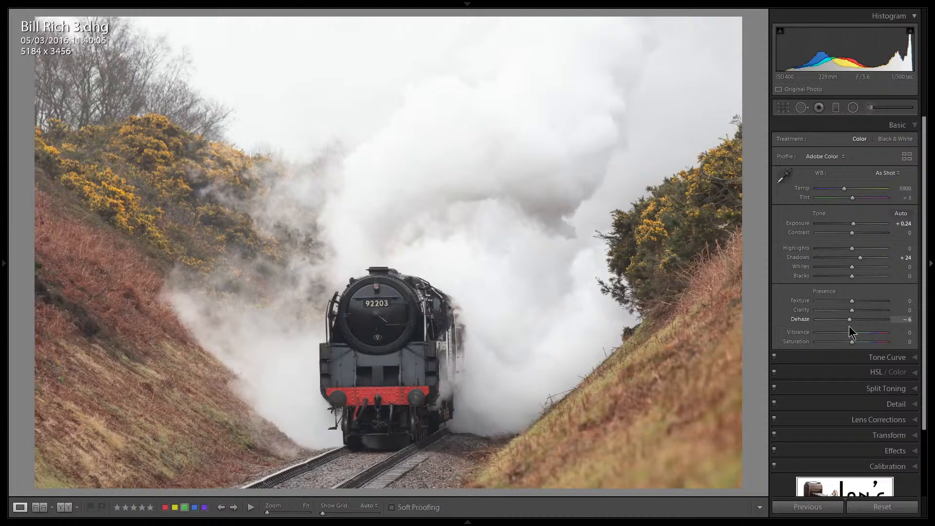
double_click(799, 319)
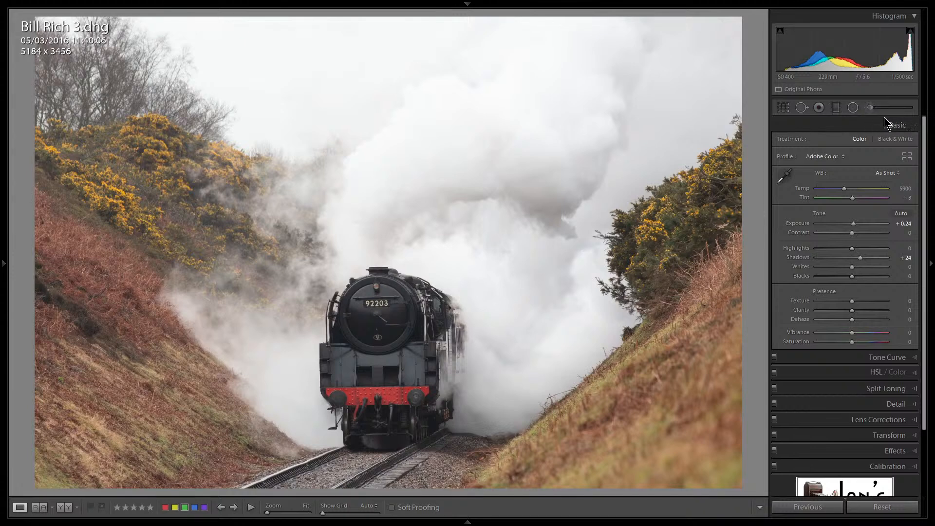
- Set up an adjustment brush with Exposure 0, Clarity 43, Dehaze 78 and Flow 71
left_click(873, 107)
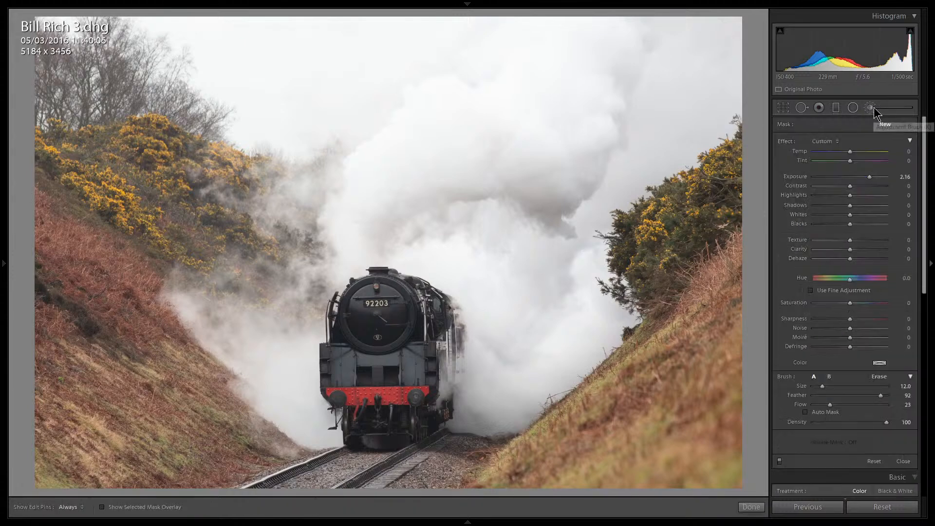
double_click(799, 176)
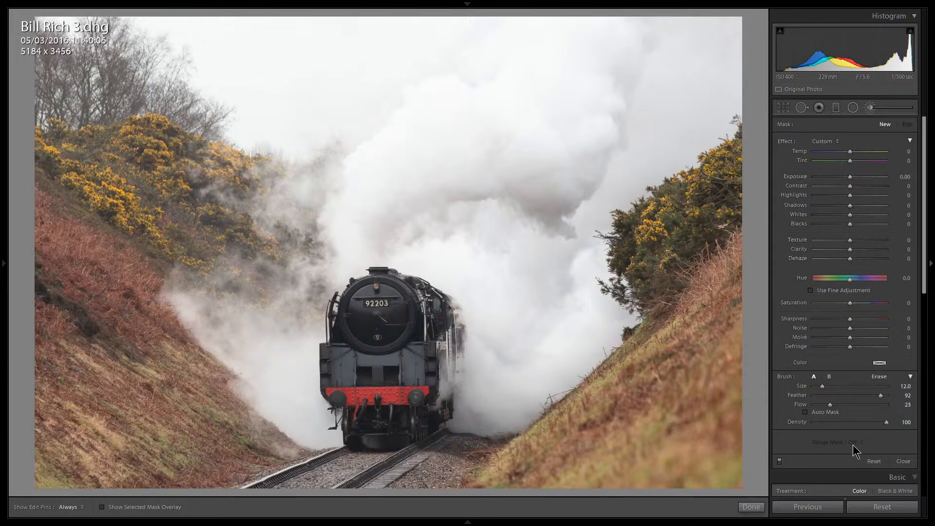
left_click_drag(830, 404, 866, 412)
left_click_drag(851, 259, 883, 276)
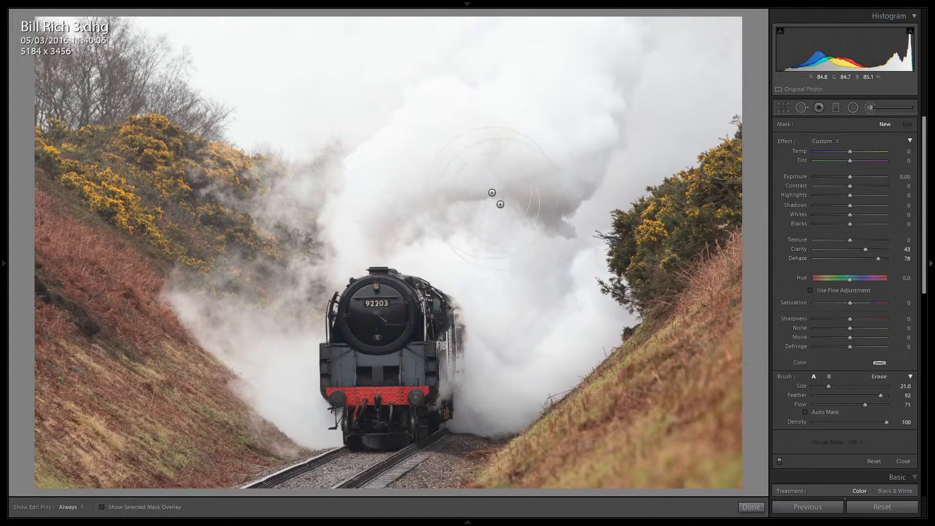
- Paint the adjustment over the steam cloud and surrounding sky, hiding the edit pin as needed, and lower the brushed area's Saturation to −59
scroll(272, 80, "up", 2)
mouse_move(305, 101)
left_mouse_down()
mouse_move(397, 149)
mouse_move(448, 96)
mouse_move(680, 65)
mouse_move(585, 152)
mouse_move(583, 196)
mouse_move(537, 202)
mouse_move(475, 182)
mouse_move(365, 193)
mouse_move(407, 119)
mouse_move(500, 76)
mouse_move(439, 49)
mouse_move(351, 55)
mouse_move(319, 70)
mouse_move(268, 55)
mouse_move(226, 20)
mouse_move(202, 22)
mouse_move(303, 81)
mouse_move(417, 174)
mouse_move(505, 209)
mouse_move(532, 311)
mouse_move(558, 335)
mouse_move(516, 354)
mouse_move(491, 405)
mouse_move(582, 311)
mouse_move(538, 215)
mouse_move(598, 133)
mouse_move(711, 105)
mouse_move(733, 7)
left_mouse_up()
scroll(368, 220, "down", 5)
key("h")
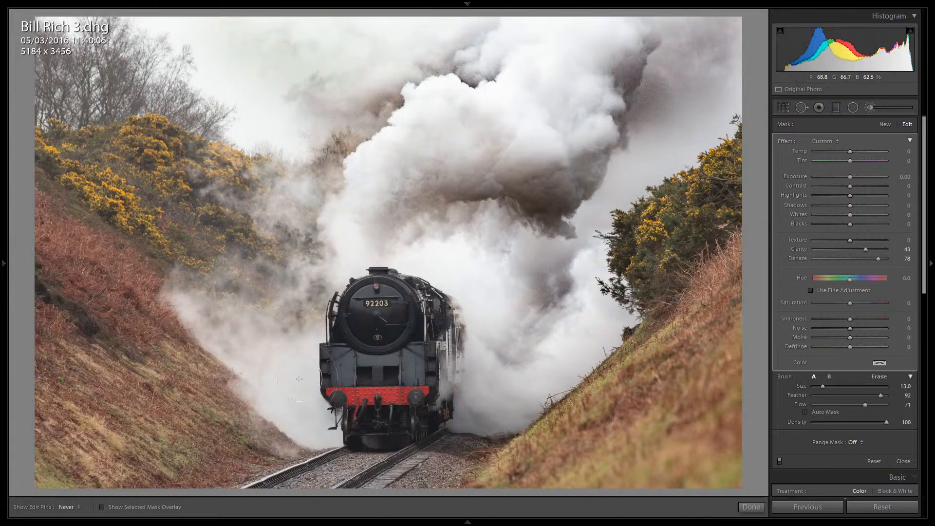
mouse_move(288, 381)
left_mouse_down()
mouse_move(406, 96)
mouse_move(433, 83)
mouse_move(435, 70)
mouse_move(405, 55)
mouse_move(368, 52)
mouse_move(479, 26)
mouse_move(161, 7)
mouse_move(234, 106)
left_mouse_up()
key("h")
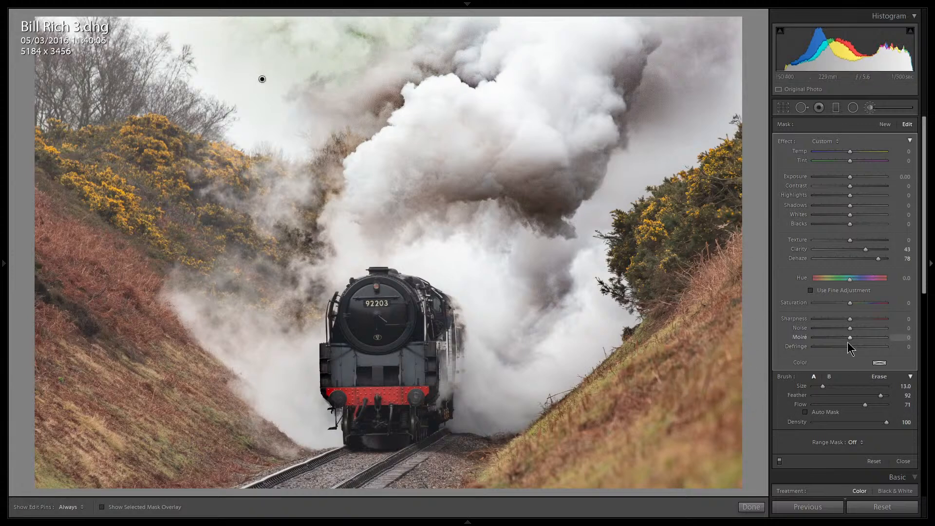
left_click_drag(850, 303, 828, 304)
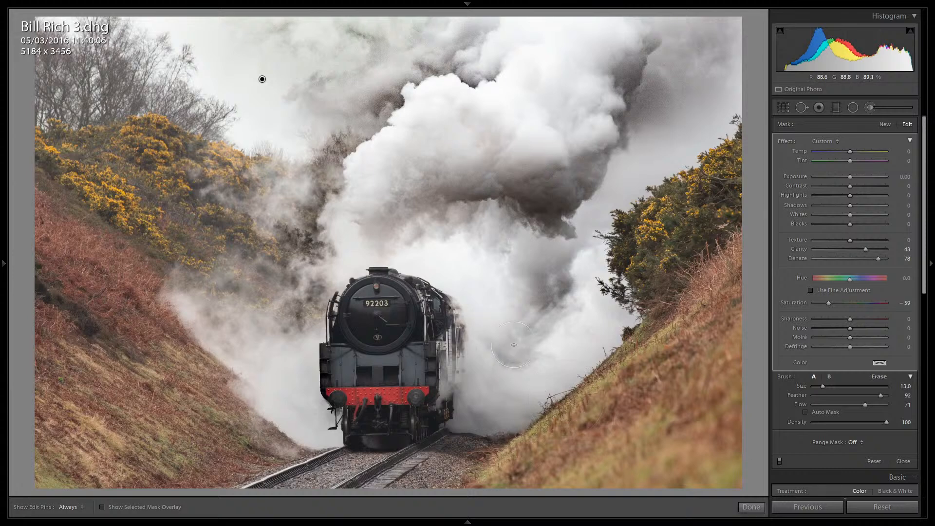
- Switch the brush adjustment off and on to compare its effect on the steam, and leave the brush with it enabled
left_click(779, 460)
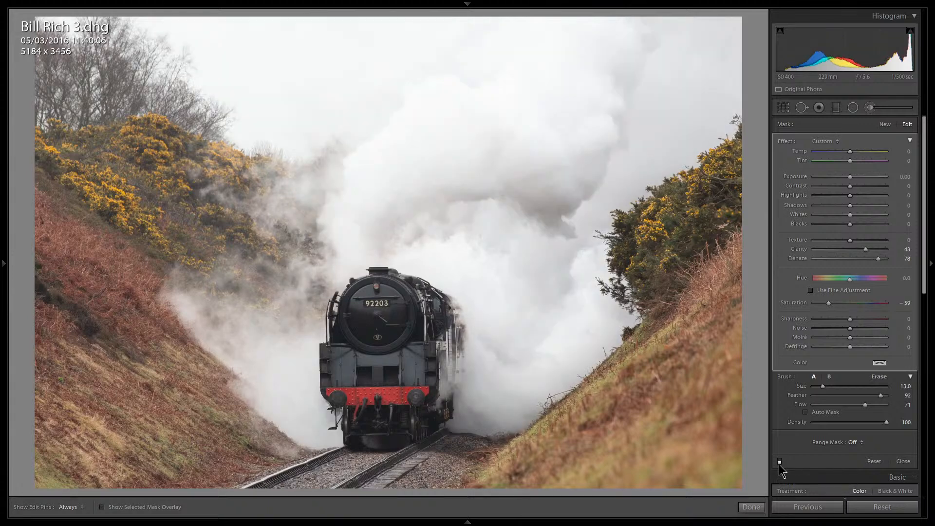
left_click(779, 461)
left_click(779, 461)
left_click(779, 461)
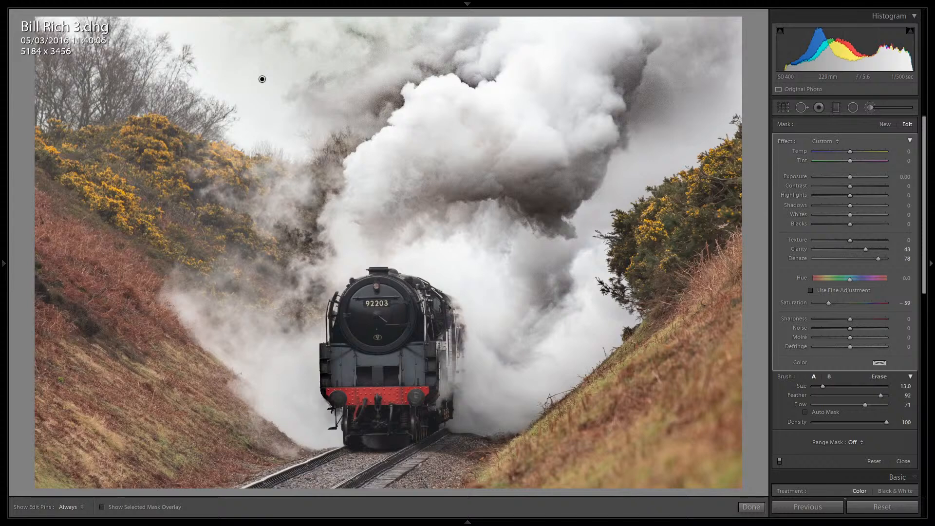
key("k")
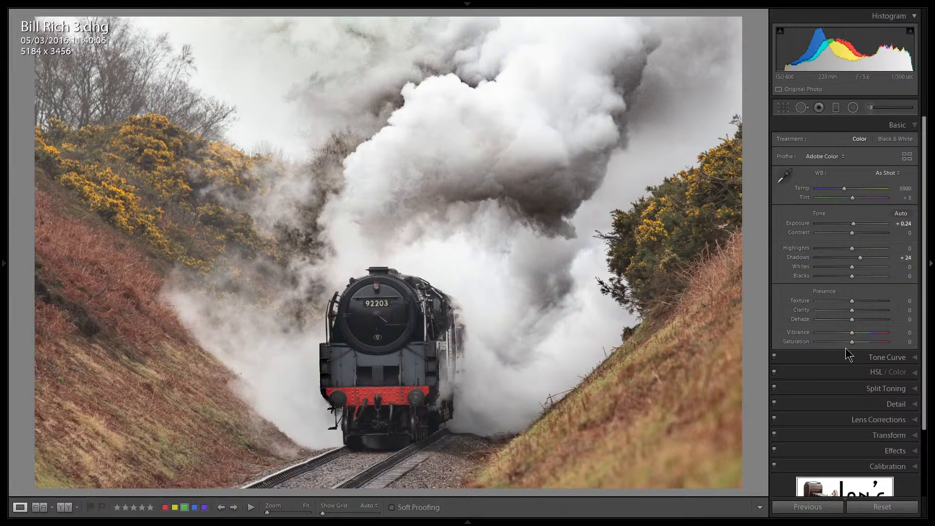
- Raise the overall Contrast to +21 and convert the photo to black and white with the B&W Orange Filter profile
left_click_drag(851, 232, 858, 236)
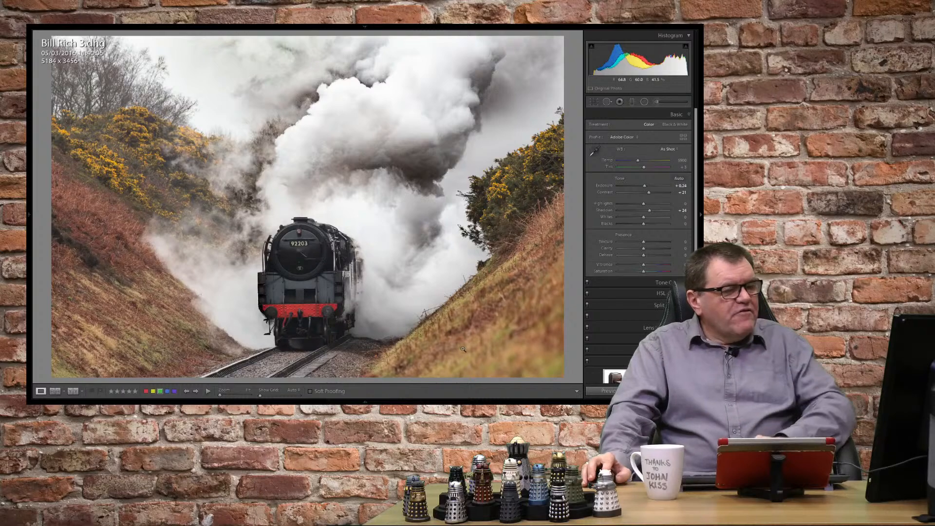
left_click(623, 138)
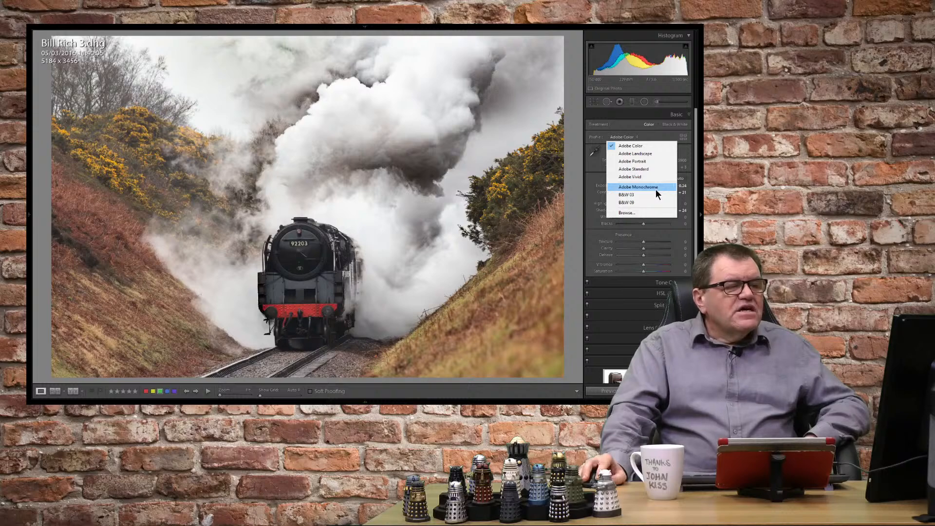
left_click(636, 214)
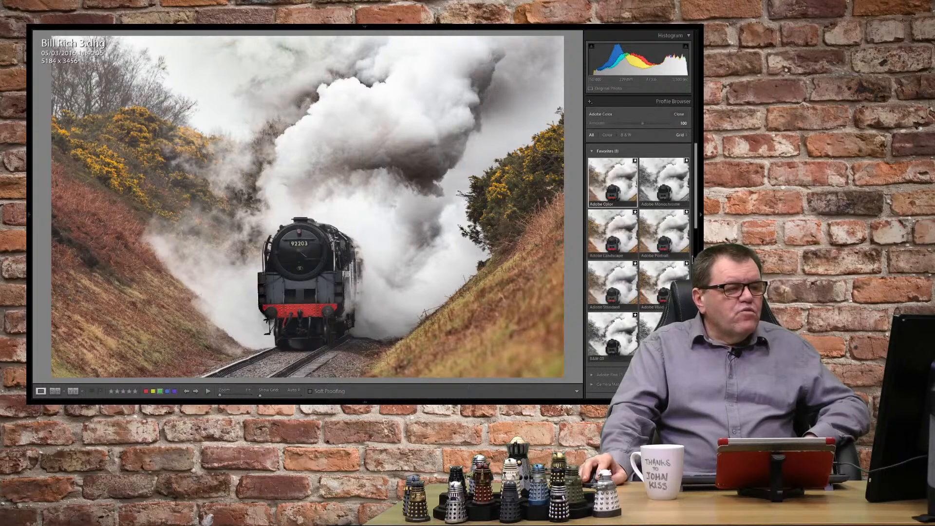
scroll(657, 262, "down", 8)
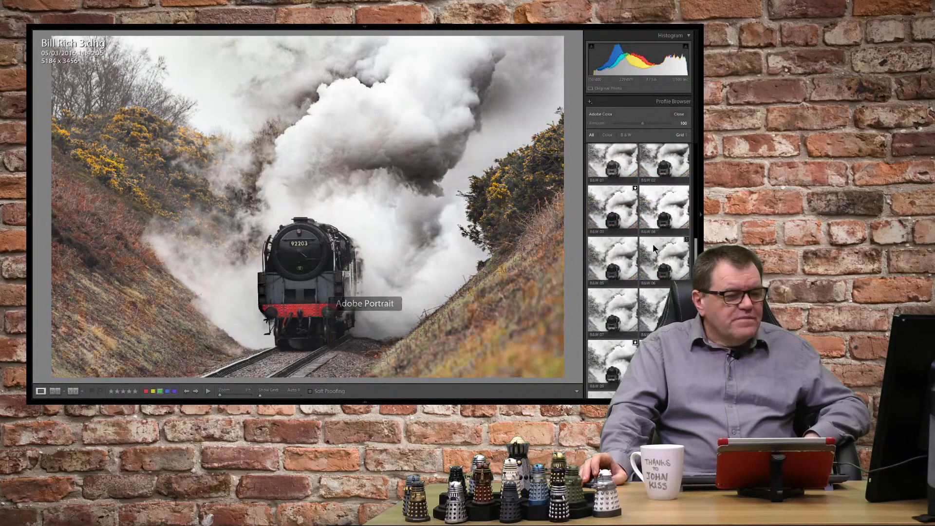
scroll(659, 307, "down", 5)
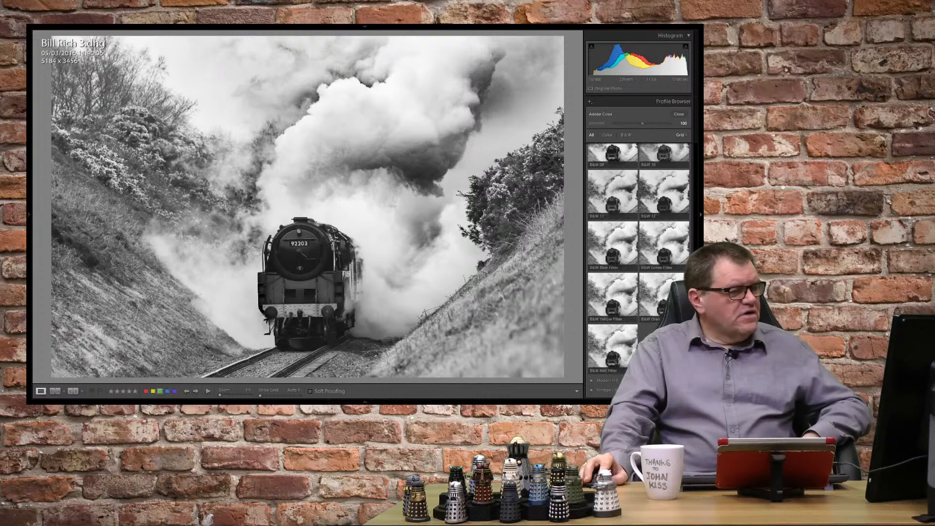
left_click(663, 296)
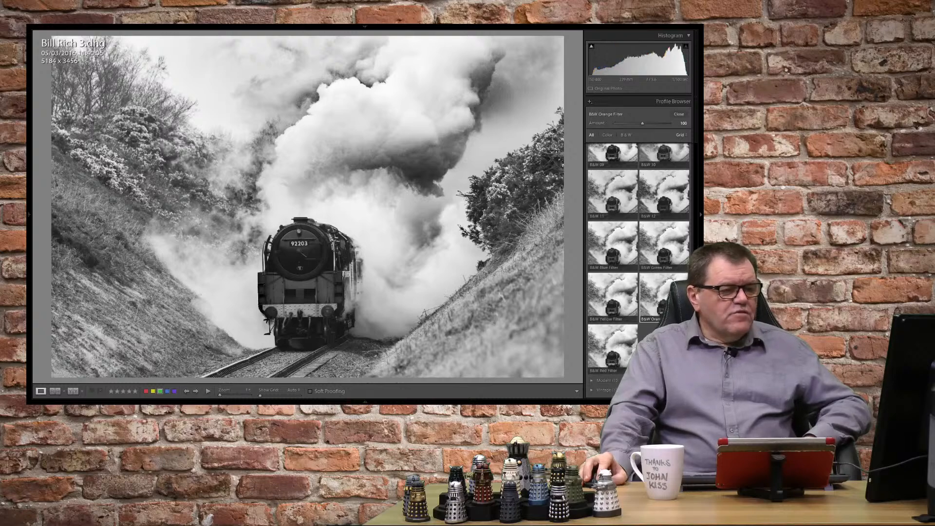
scroll(651, 144, "up", 10)
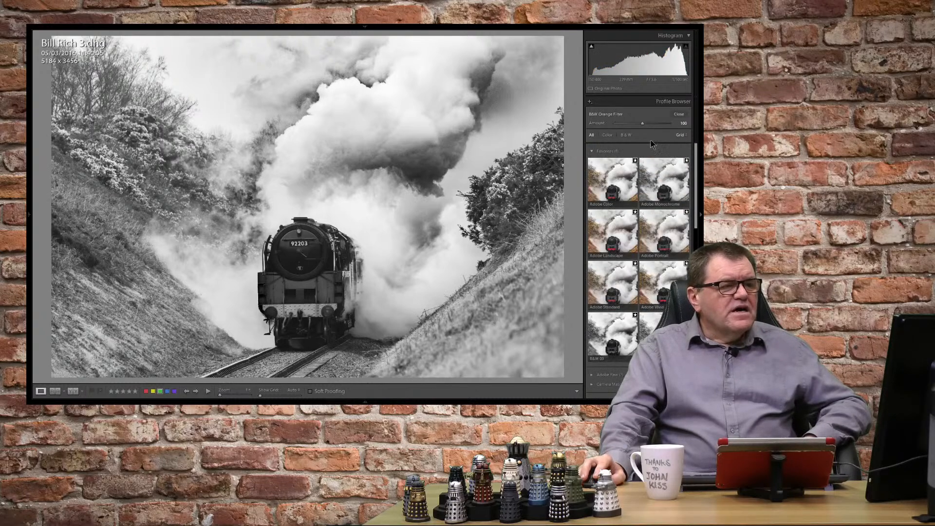
left_click(678, 115)
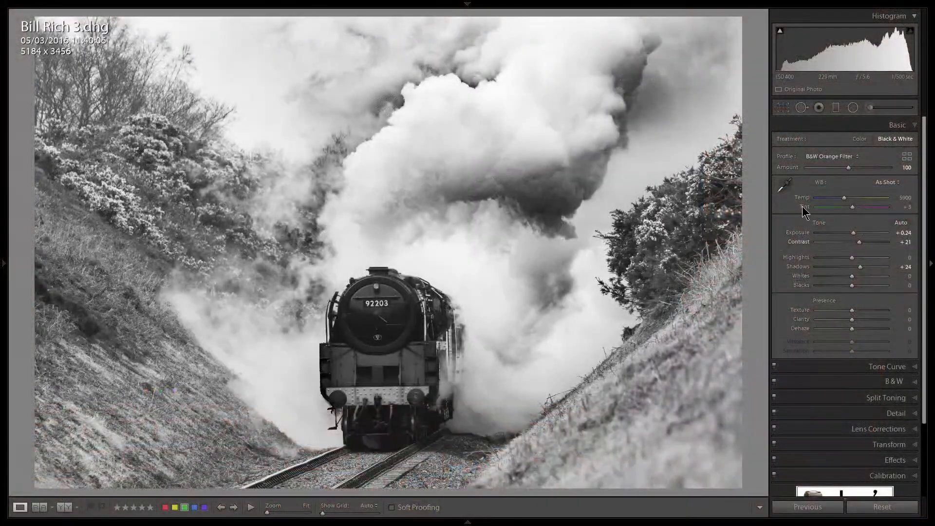
- Darken the grassy banks through targeted adjustment of the Black & White Mix, finishing with Orange −71, Yellow +3 and Green −7
left_click(900, 381)
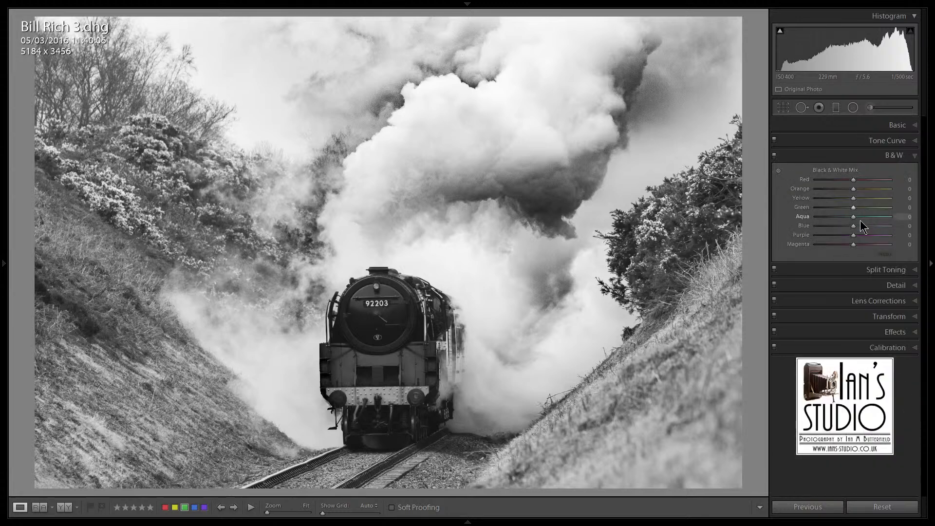
mouse_move(851, 208)
left_mouse_down()
mouse_move(822, 212)
mouse_move(854, 218)
mouse_move(816, 221)
mouse_move(853, 226)
mouse_move(818, 230)
mouse_move(855, 226)
left_mouse_up()
left_click(778, 170)
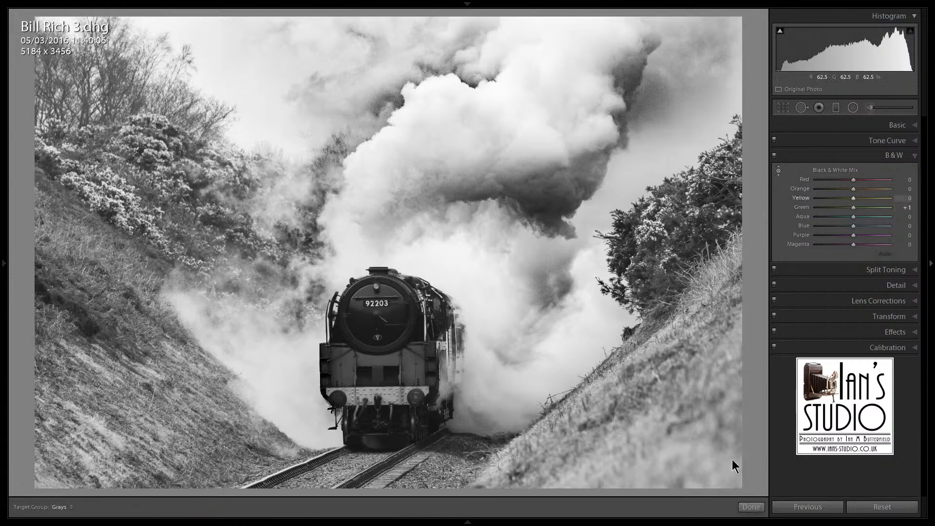
left_click_drag(128, 292, 128, 328)
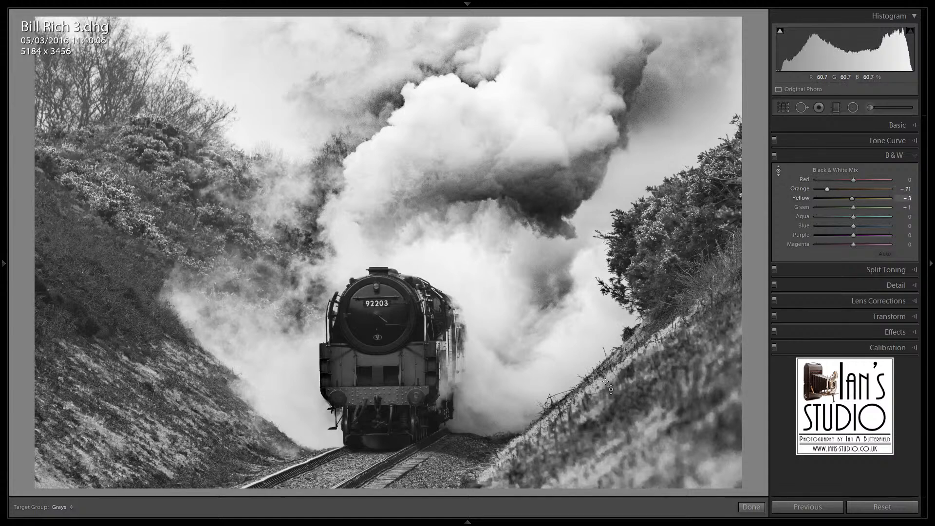
left_click_drag(607, 391, 607, 412)
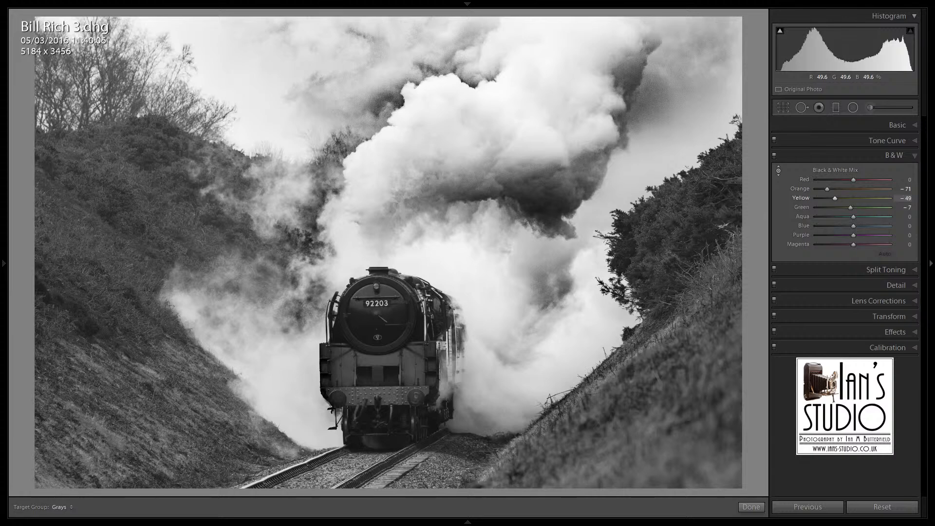
left_click_drag(607, 412, 608, 415)
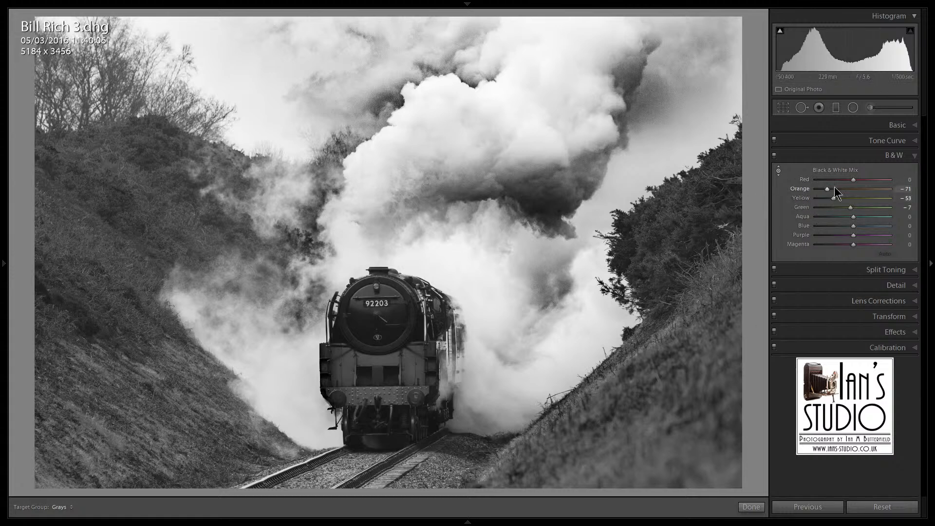
left_click_drag(835, 198, 861, 203)
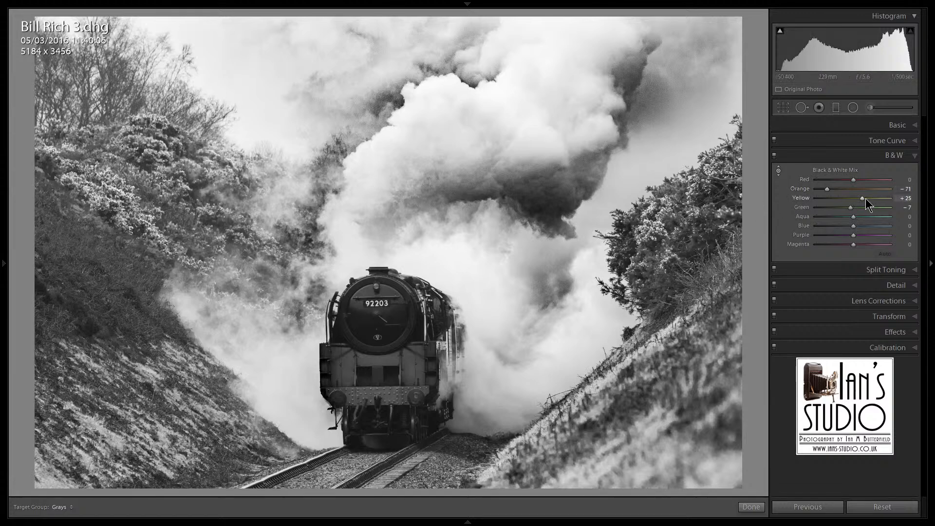
left_click_drag(863, 197, 854, 198)
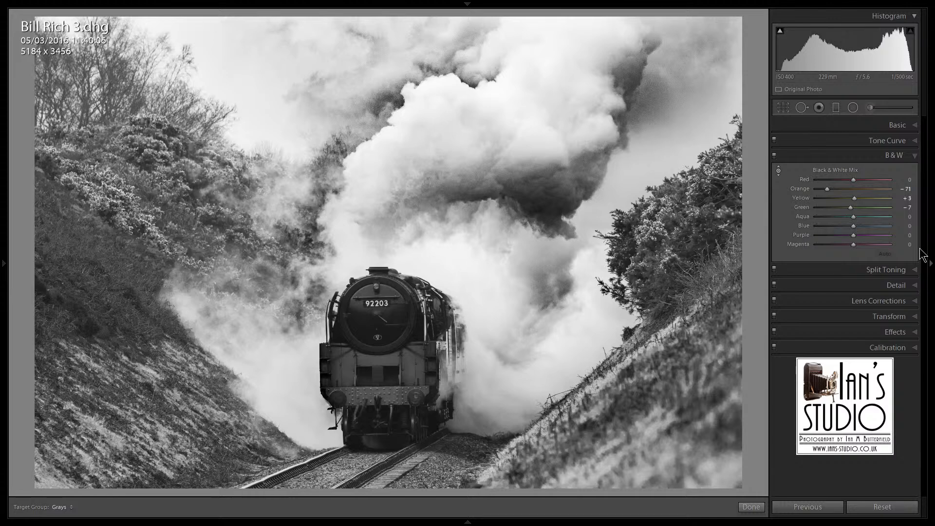
- Start a new adjustment brush with Highlights −73 and paint the grassy bank right of the track, raising the brush Flow to 97
key("k")
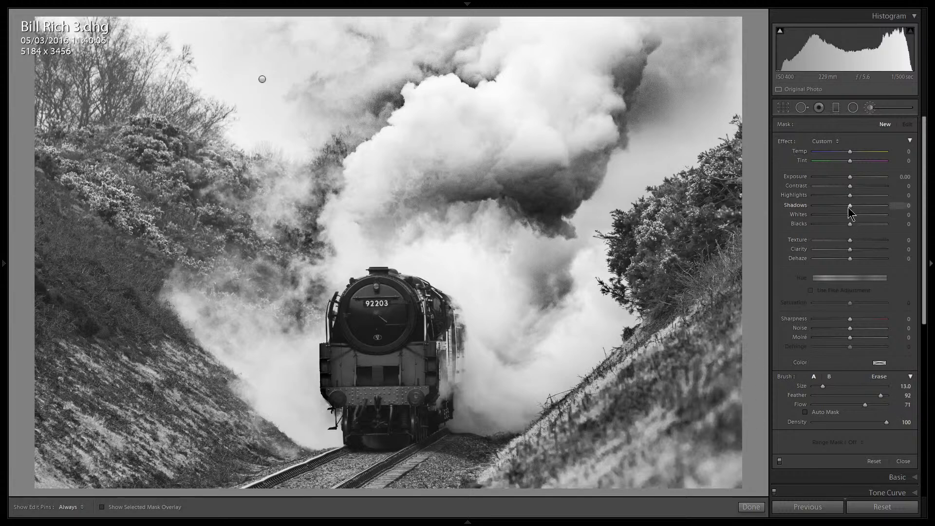
left_click(823, 202)
left_click_drag(863, 407, 838, 412)
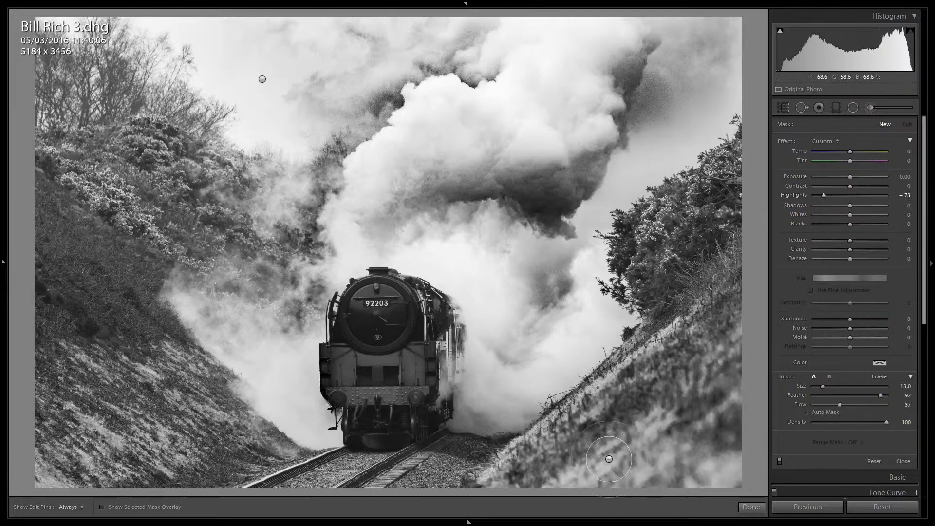
key("h")
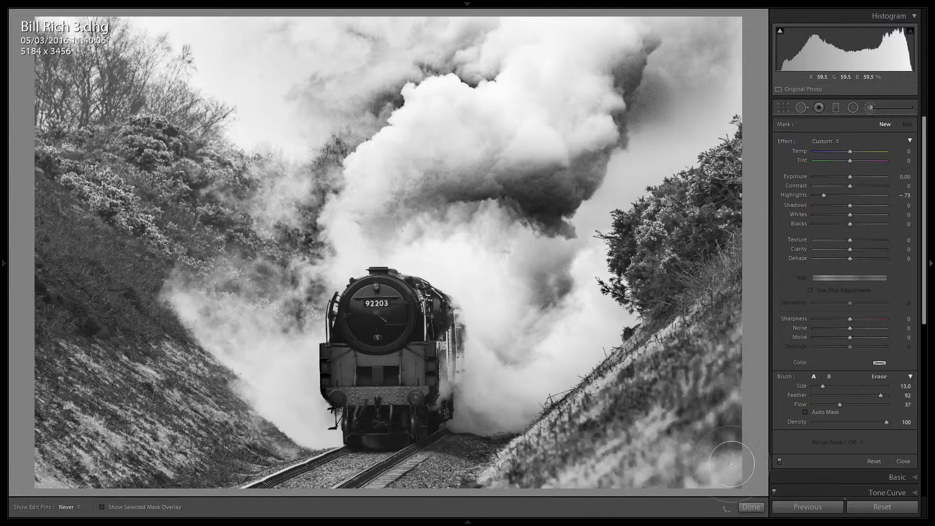
key("h")
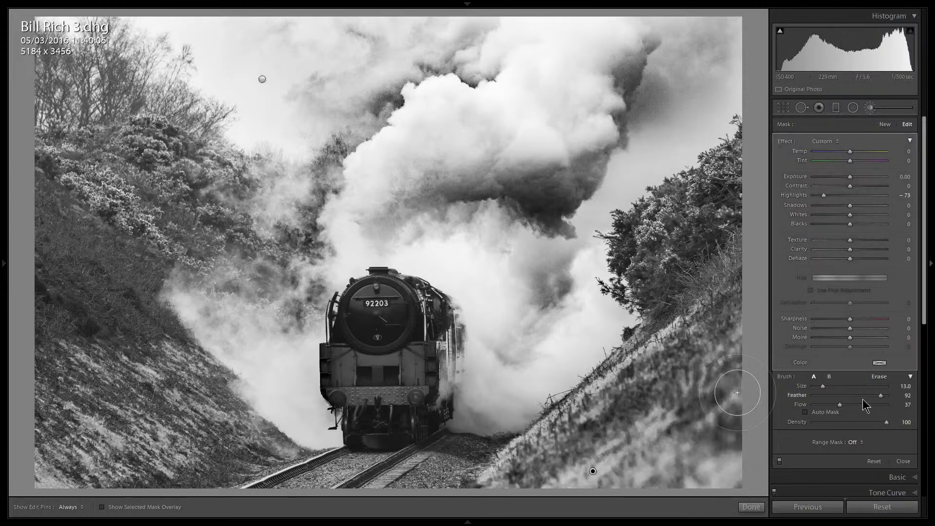
left_click_drag(841, 405, 885, 404)
key("h")
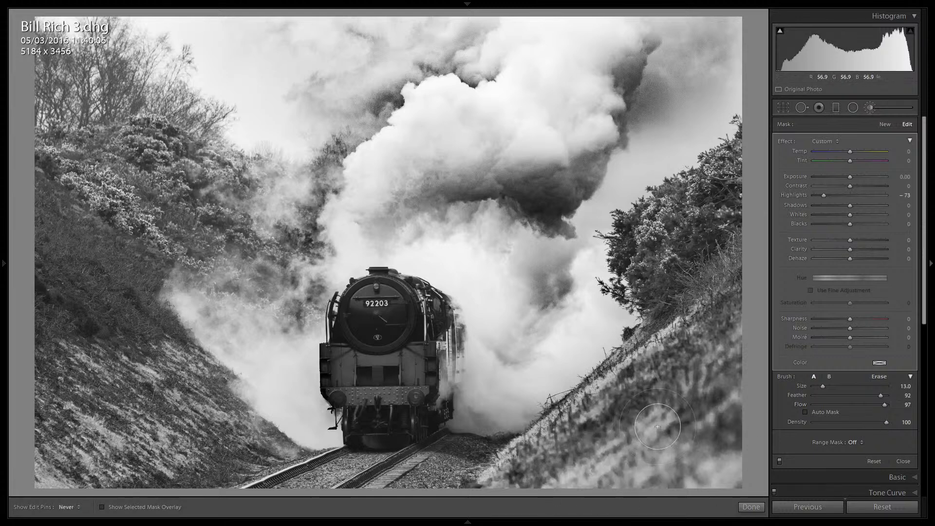
key("h")
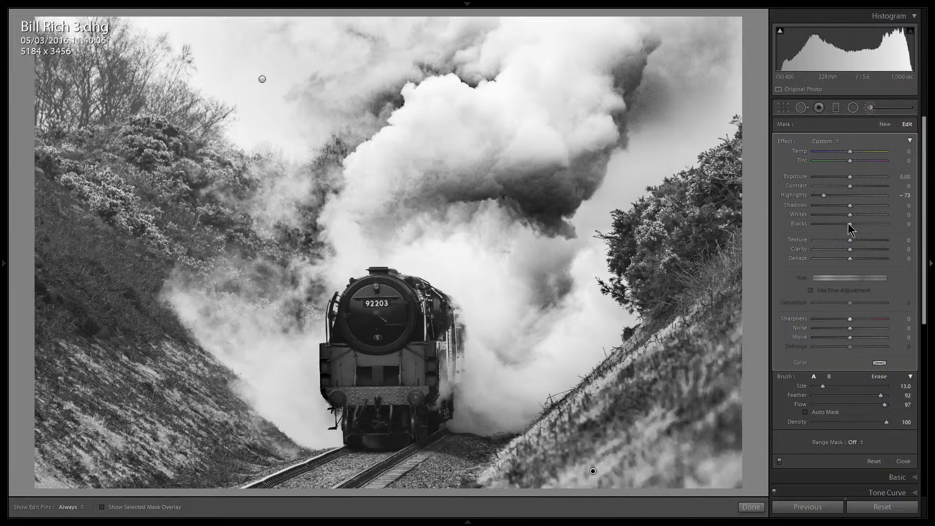
- Lower the brushed area's Exposure to −0.81 and paint along the right bank up to its upper edge with a size 7 brush
mouse_move(851, 177)
left_mouse_down()
mouse_move(832, 180)
mouse_move(844, 181)
left_mouse_up()
scroll(545, 461, "down", 6)
key("h")
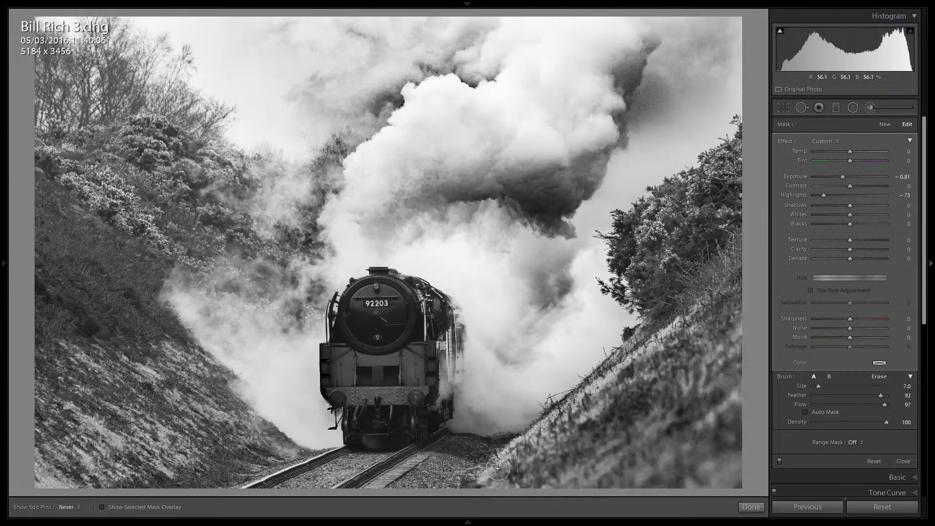
mouse_move(498, 473)
left_mouse_down()
mouse_move(546, 420)
mouse_move(672, 329)
mouse_move(709, 340)
mouse_move(682, 322)
mouse_move(712, 359)
mouse_move(739, 337)
mouse_move(732, 333)
left_mouse_up()
key("h")
key("h")
mouse_move(711, 295)
left_mouse_down()
mouse_move(565, 417)
mouse_move(603, 407)
mouse_move(487, 485)
mouse_move(728, 469)
mouse_move(710, 446)
mouse_move(737, 382)
mouse_move(757, 392)
left_mouse_up()
- Paint the left bank with a size 11 brush at Flow 52, touch up the right bank, and finish the brush adjustment
key("]")
key("]")
key("]")
key("]")
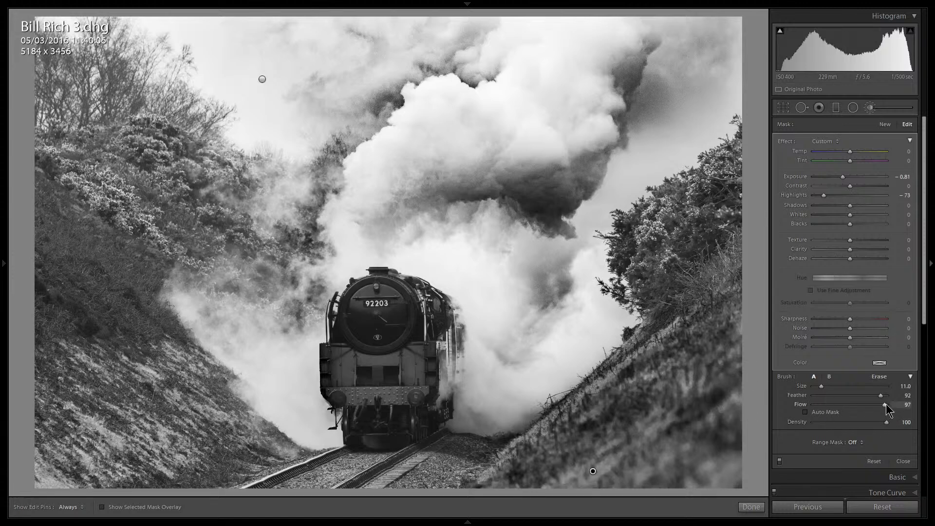
left_click_drag(854, 410, 851, 410)
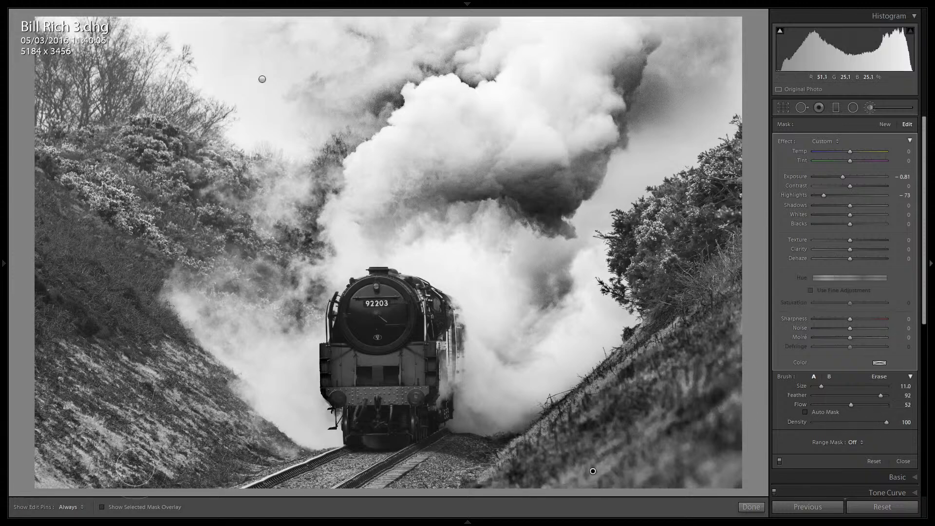
key("h")
mouse_move(57, 472)
left_mouse_down()
mouse_move(105, 441)
mouse_move(100, 424)
mouse_move(156, 450)
mouse_move(190, 426)
mouse_move(237, 430)
mouse_move(98, 363)
mouse_move(183, 368)
mouse_move(111, 401)
mouse_move(95, 449)
mouse_move(38, 469)
mouse_move(176, 465)
mouse_move(181, 398)
mouse_move(171, 372)
mouse_move(132, 375)
mouse_move(85, 343)
mouse_move(90, 364)
left_mouse_up()
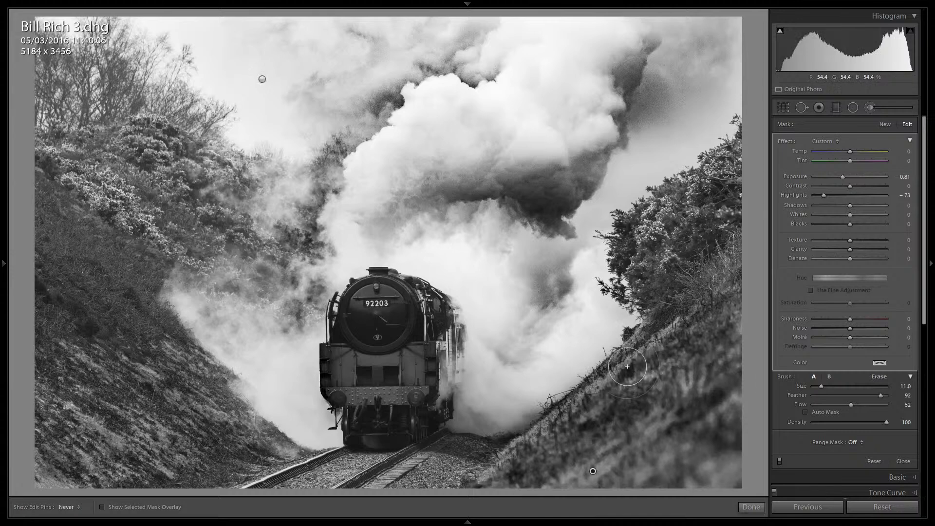
mouse_move(738, 293)
left_mouse_down()
mouse_move(717, 322)
mouse_move(694, 446)
left_mouse_up()
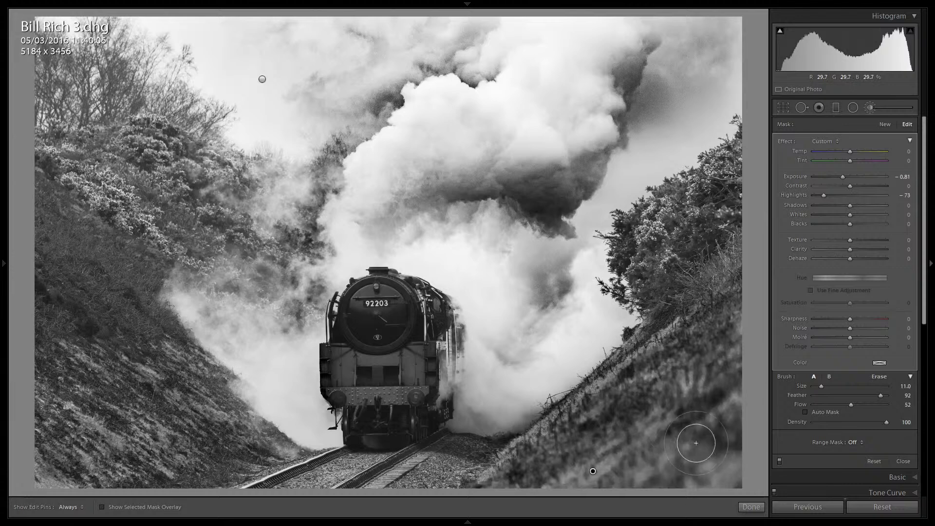
left_click(751, 506)
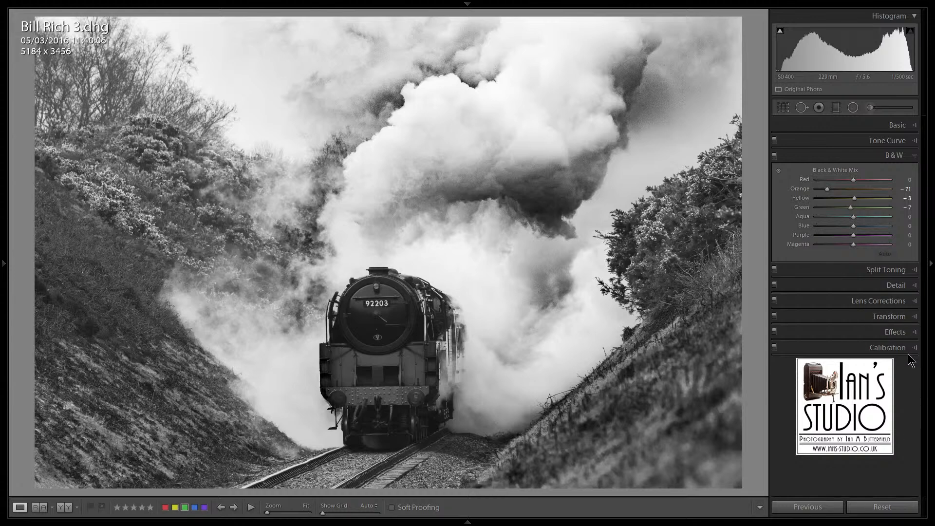
- Add a Highlight Priority post-crop vignette with Amount −31, Midpoint 61, Roundness −46 and Feather 94
left_click(900, 334)
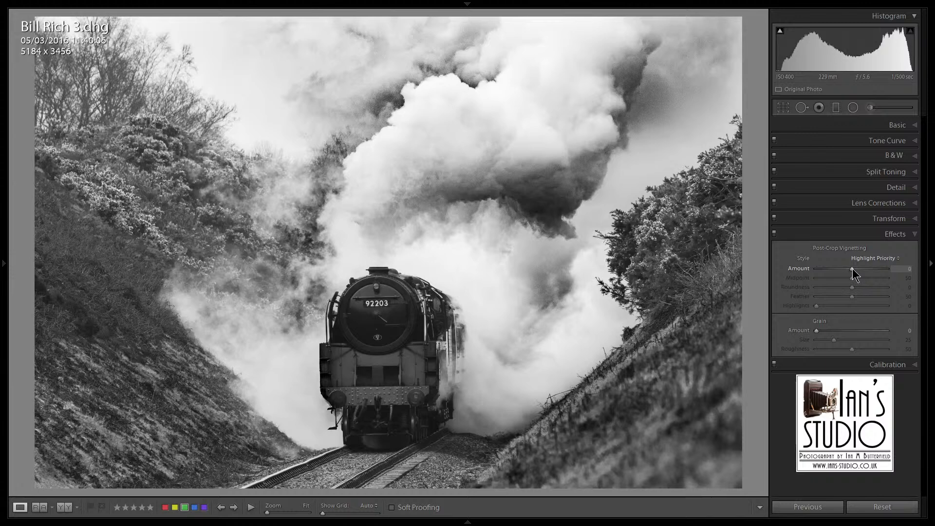
left_click_drag(852, 269, 833, 269)
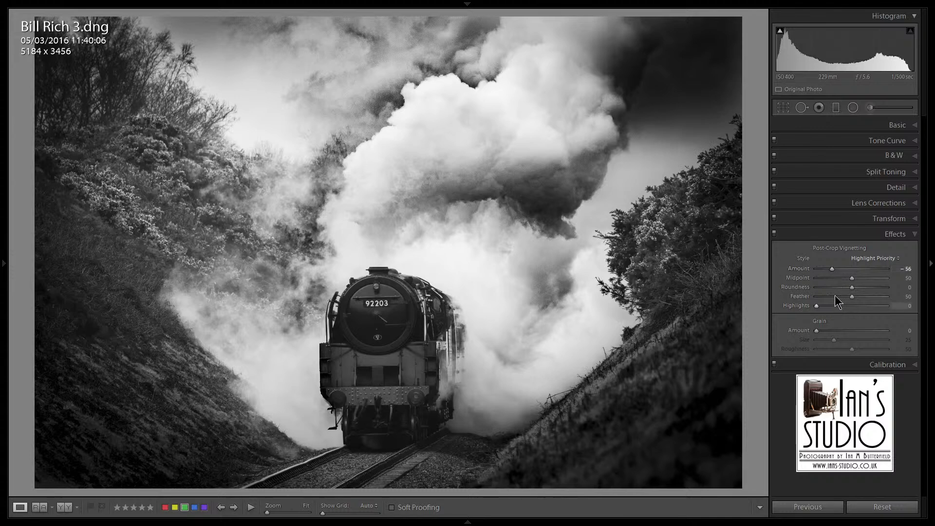
left_click_drag(852, 296, 884, 306)
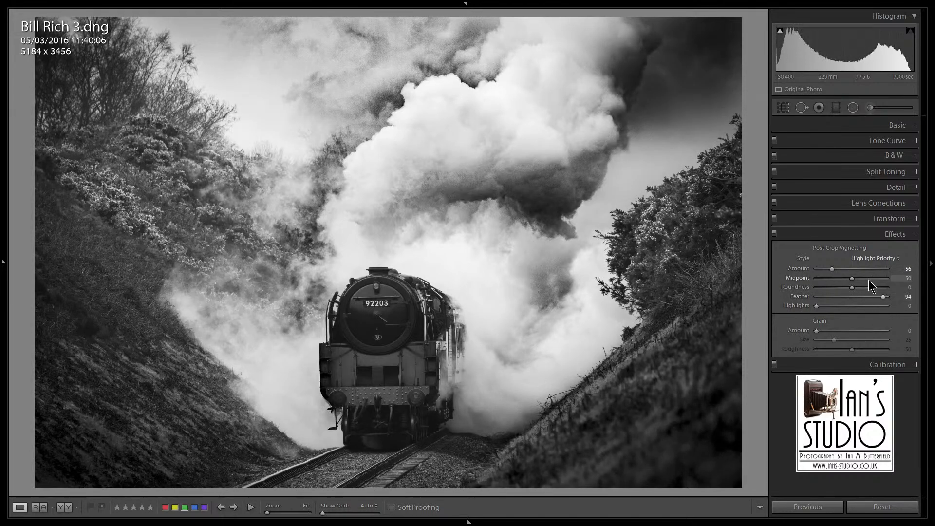
left_click_drag(851, 278, 837, 293)
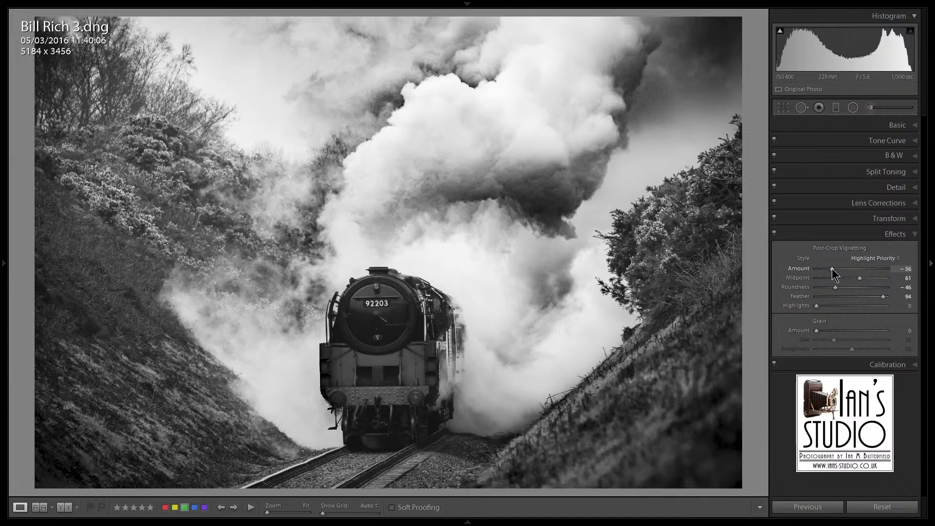
left_click_drag(832, 268, 840, 271)
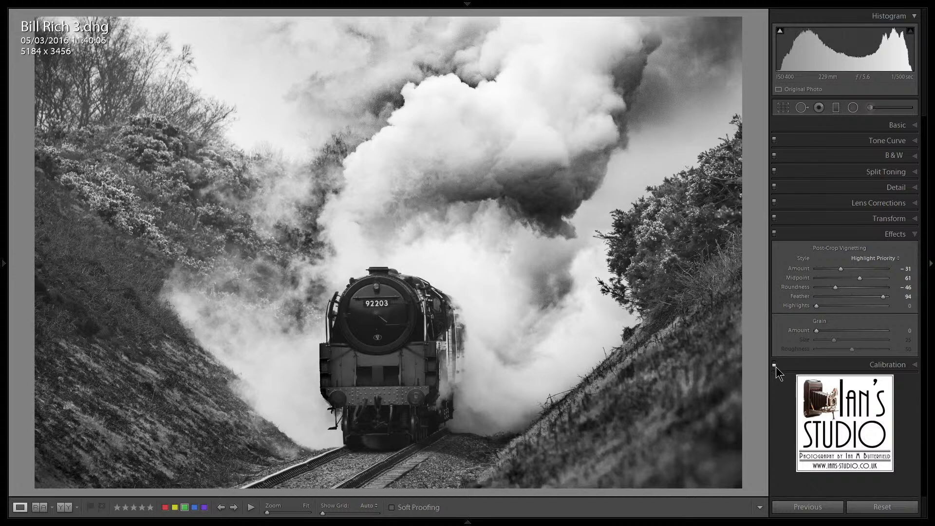
- Switch the vignette effect off and on to compare the photo's edges, leaving it enabled
left_click(774, 234)
left_click(773, 234)
left_click(774, 234)
left_click(774, 234)
- Apply a subtle sepia split tone with Highlights Hue 37 and Saturation 6, and Shadows Hue 42 and Saturation 15
left_click(897, 173)
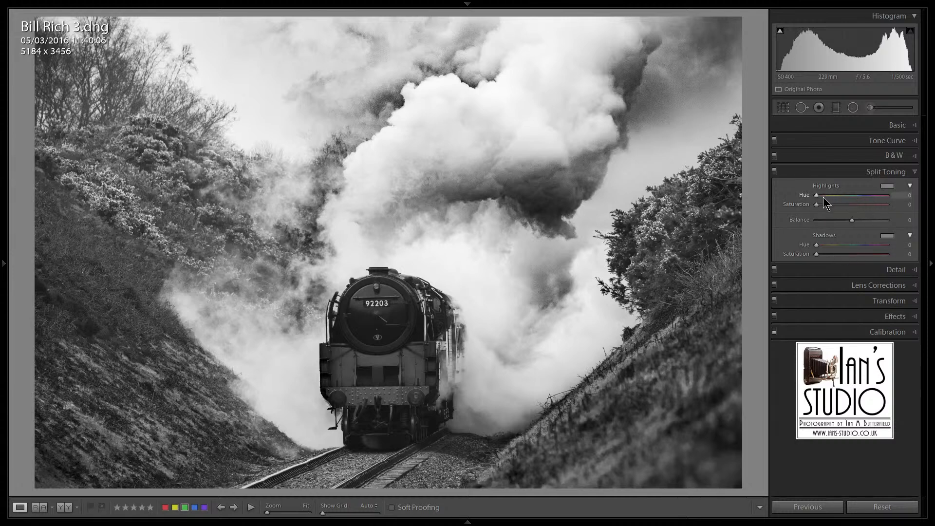
left_click_drag(816, 204, 847, 214)
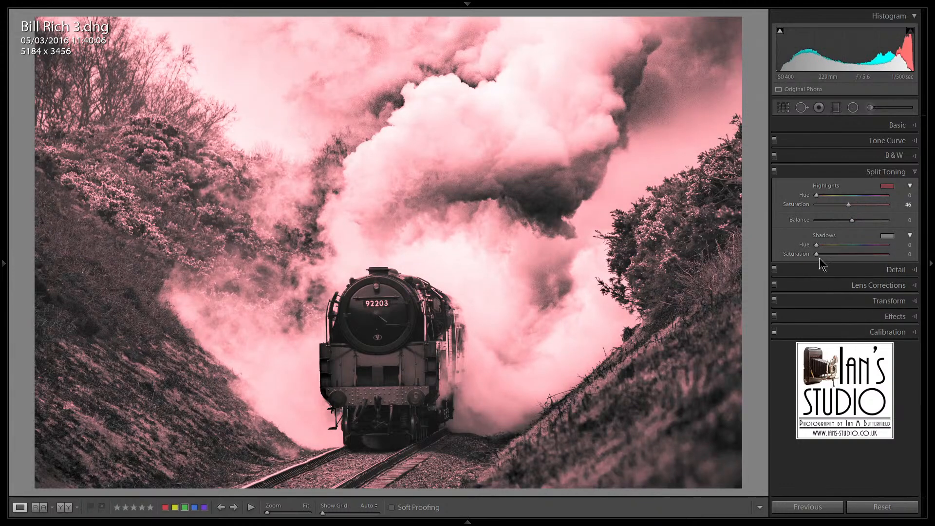
left_click_drag(820, 258, 852, 263)
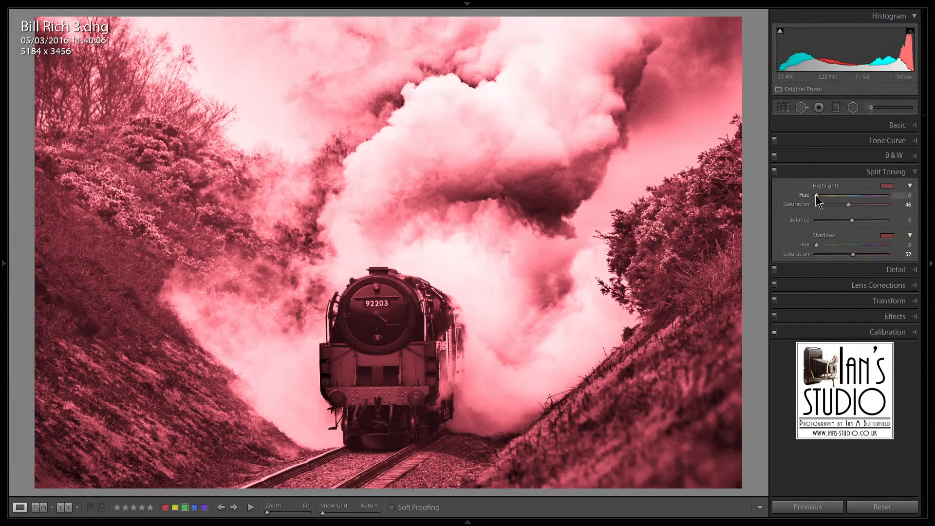
left_click_drag(817, 195, 826, 197)
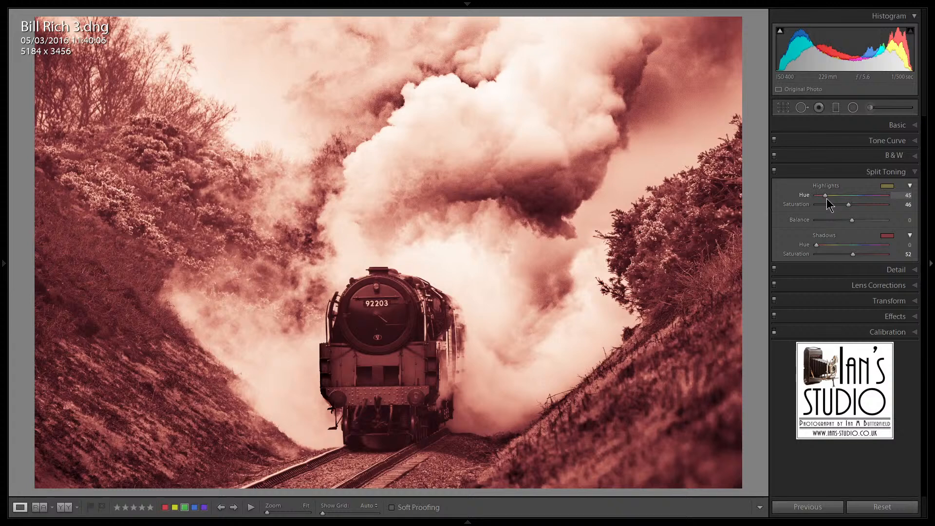
left_click_drag(827, 198, 825, 198)
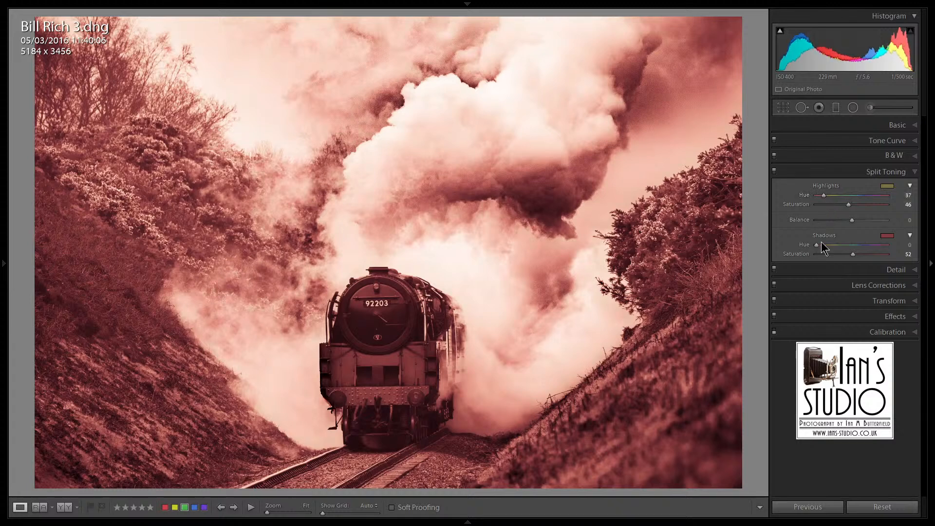
left_click_drag(816, 244, 825, 246)
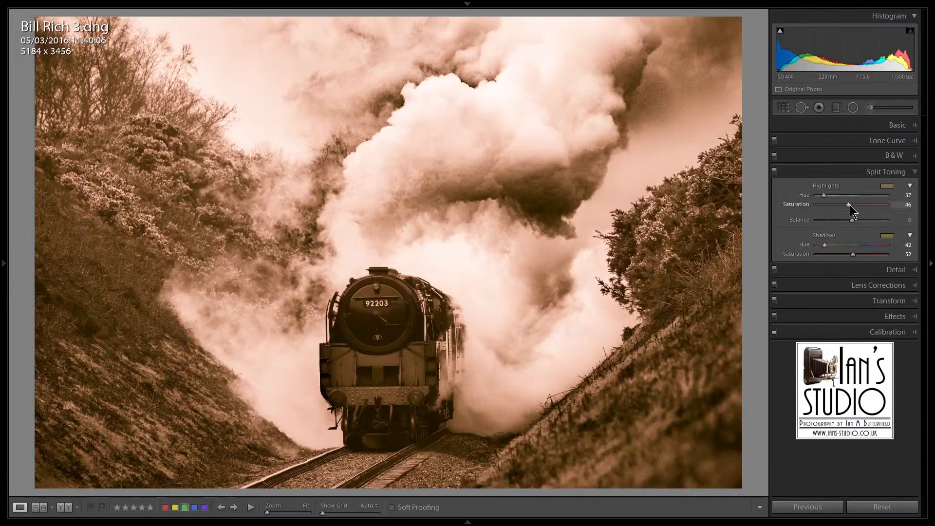
left_click_drag(848, 206, 820, 206)
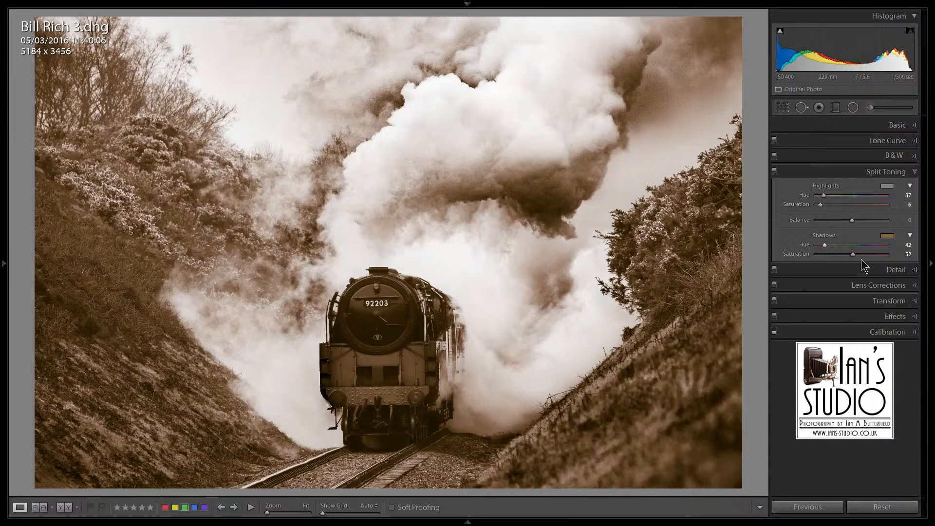
left_click_drag(852, 254, 828, 250)
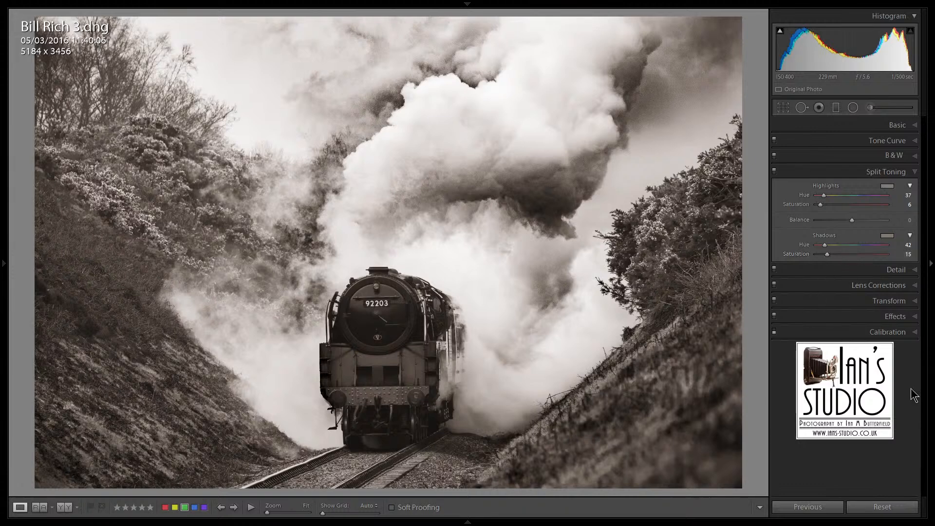
- Compare the edited photo with its original version several times, ending on the edited version
key("backslash")
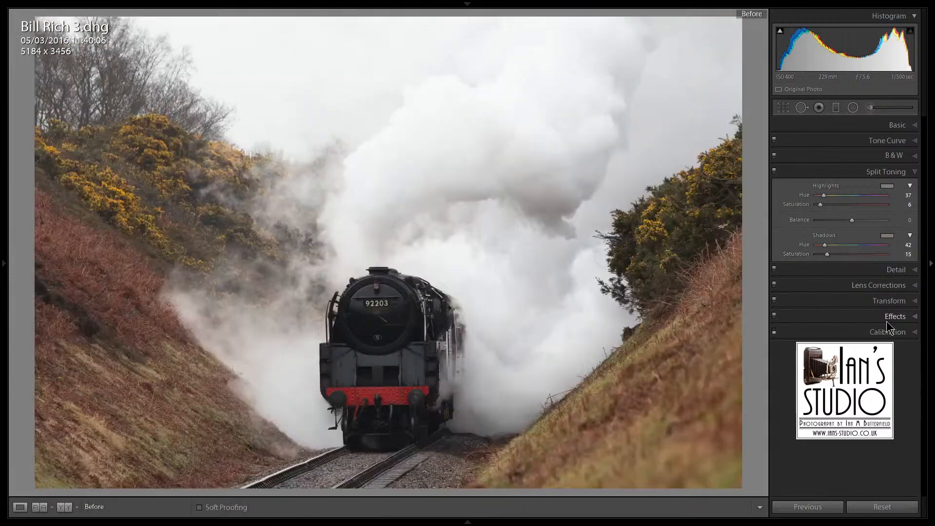
key("backslash")
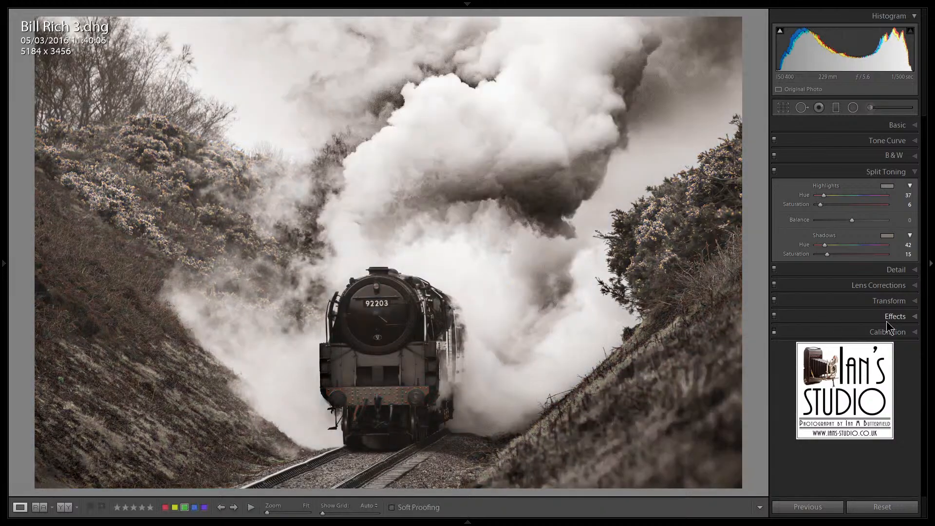
key("backslash")
key("backslash")
key("backslash")
key("backslash")
- Check the steam at 1:1 and reduce its noise with Luminance 40 and Color 79
left_click(382, 105)
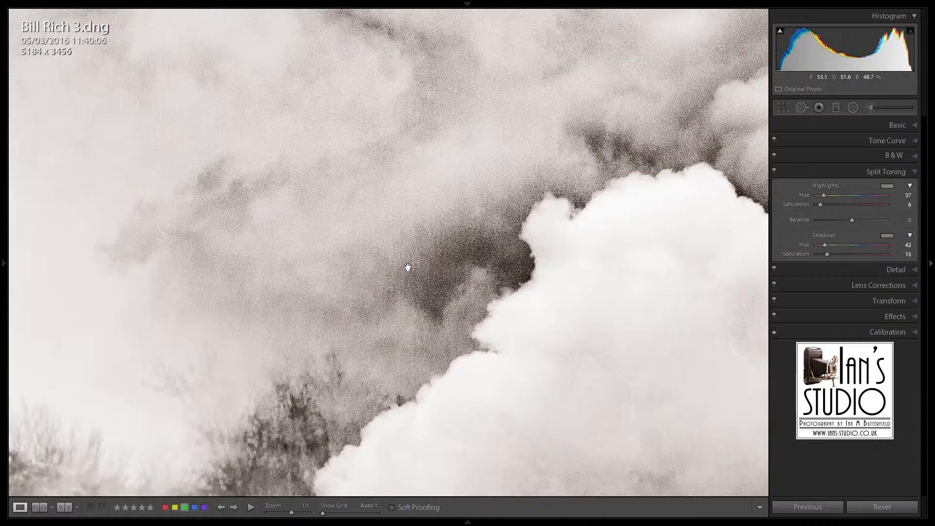
left_click(473, 271)
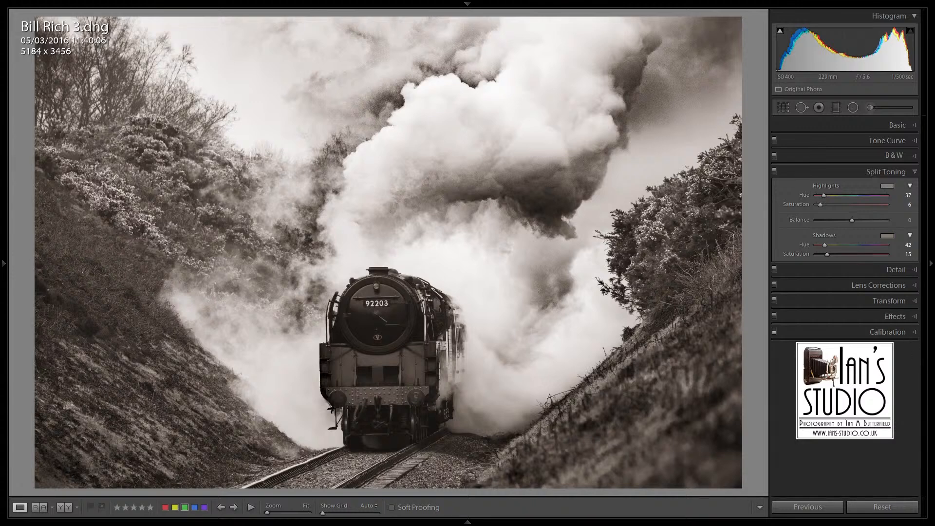
left_click(896, 273)
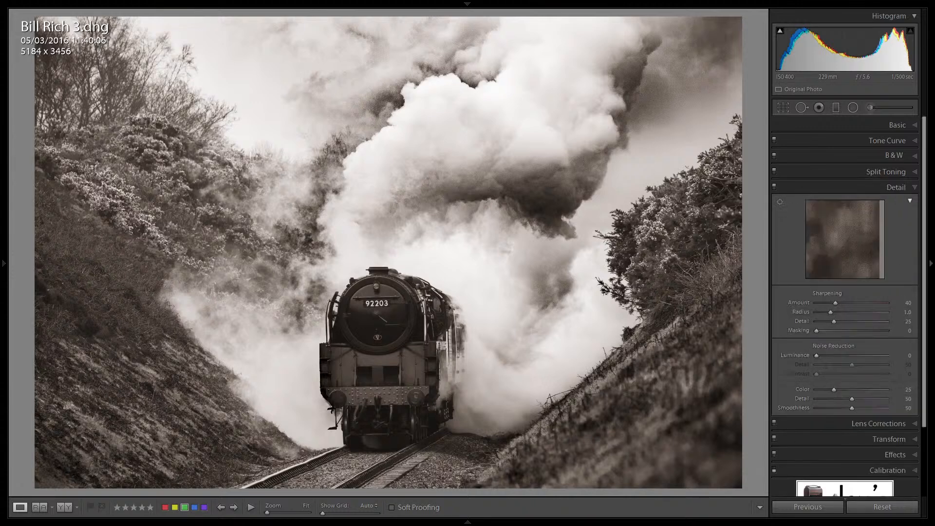
left_click_drag(816, 355, 817, 356)
key("z")
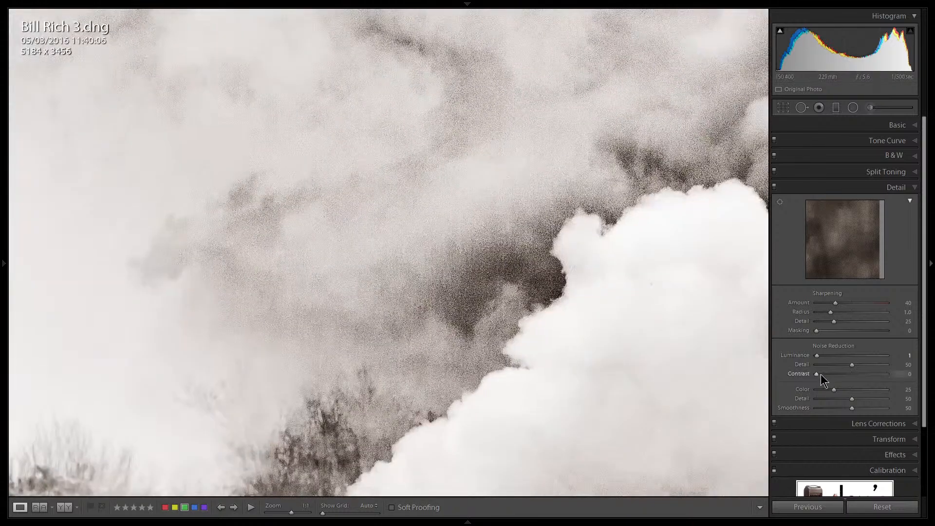
left_click_drag(835, 390, 876, 393)
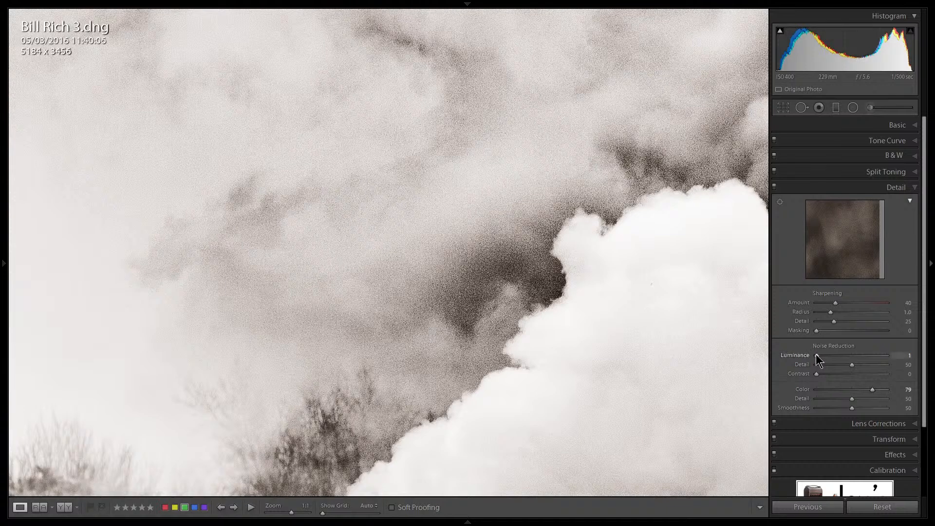
left_click_drag(817, 356, 829, 361)
left_click_drag(845, 356, 843, 356)
left_click(530, 324)
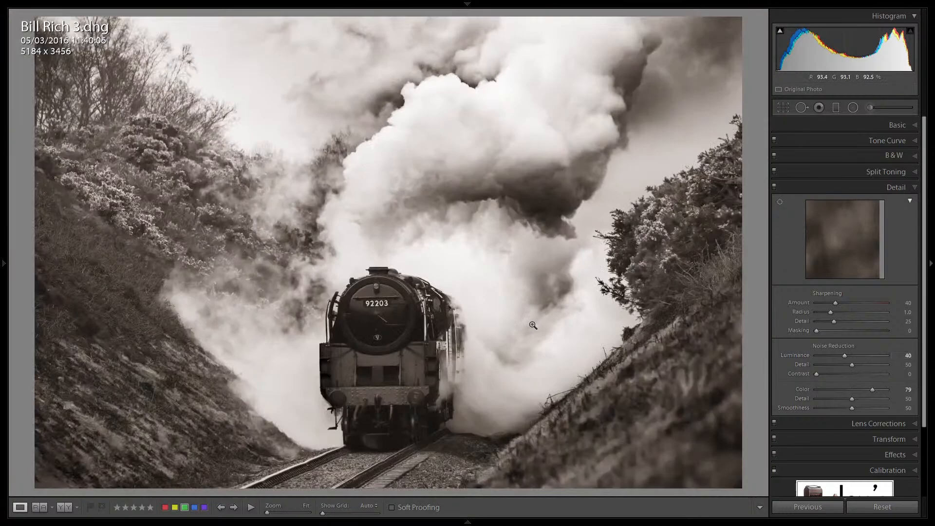
- Sharpen the locomotive at 1:1 with Amount 51, Radius 0.9, Detail 45 and Masking 42
left_click(389, 314)
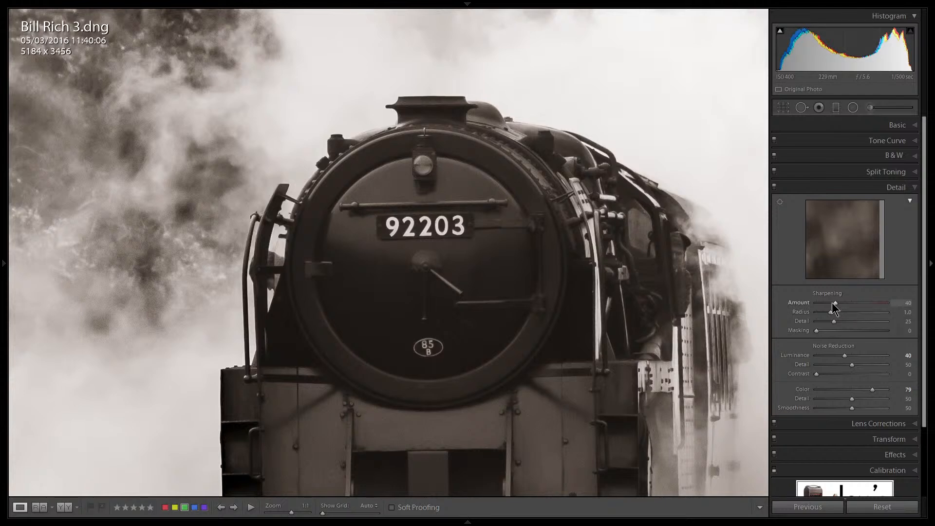
key("alt")
left_click(834, 304, "alt")
left_click_drag(842, 305, 841, 315)
left_click(831, 312, "alt")
left_click_drag(832, 312, 908, 337)
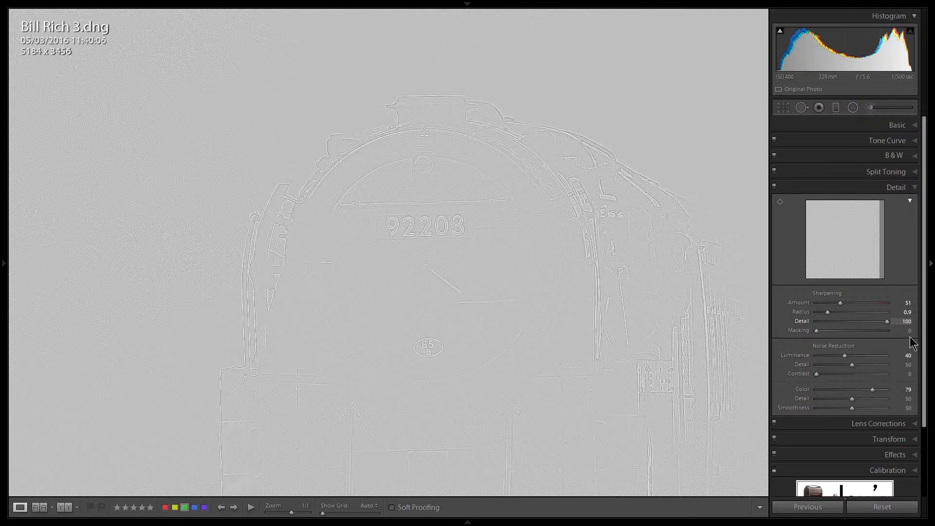
mouse_move(858, 342)
left_mouse_down()
mouse_move(816, 332)
mouse_move(843, 332)
left_mouse_up()
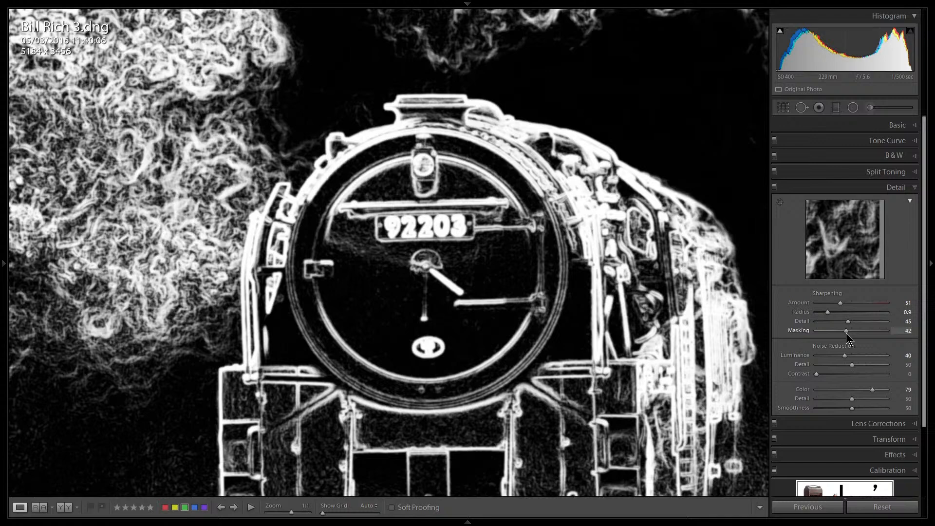
left_click_drag(846, 332, 846, 333)
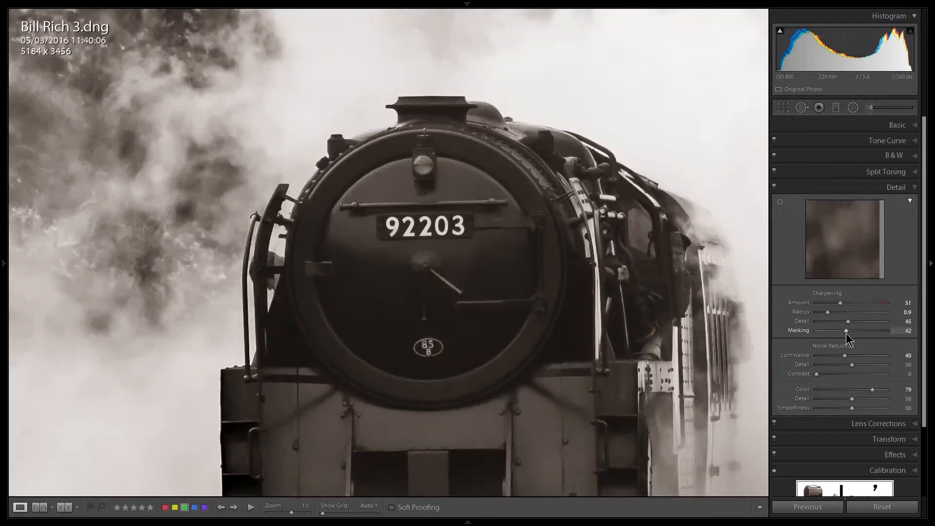
- Compare the whole sharpened train photo with its original version and return to the library grid
left_click(532, 244)
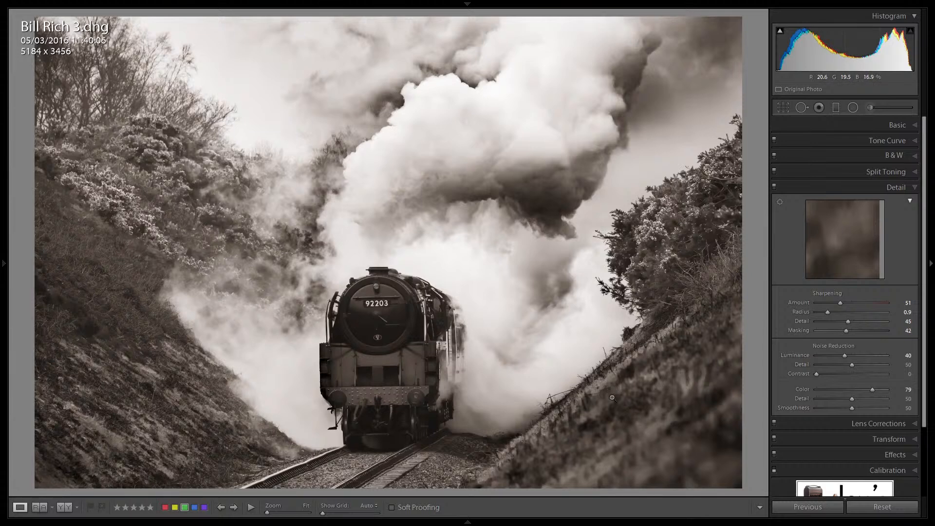
key("backslash")
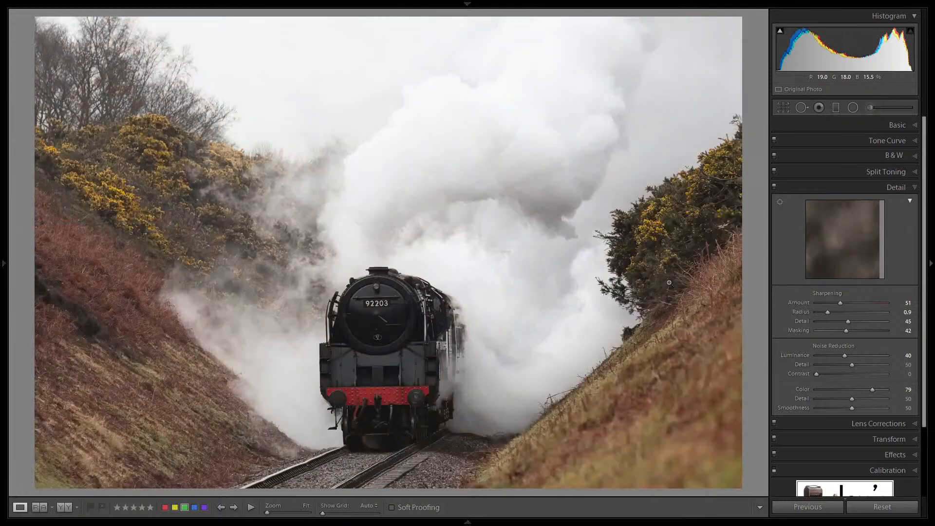
key("g")
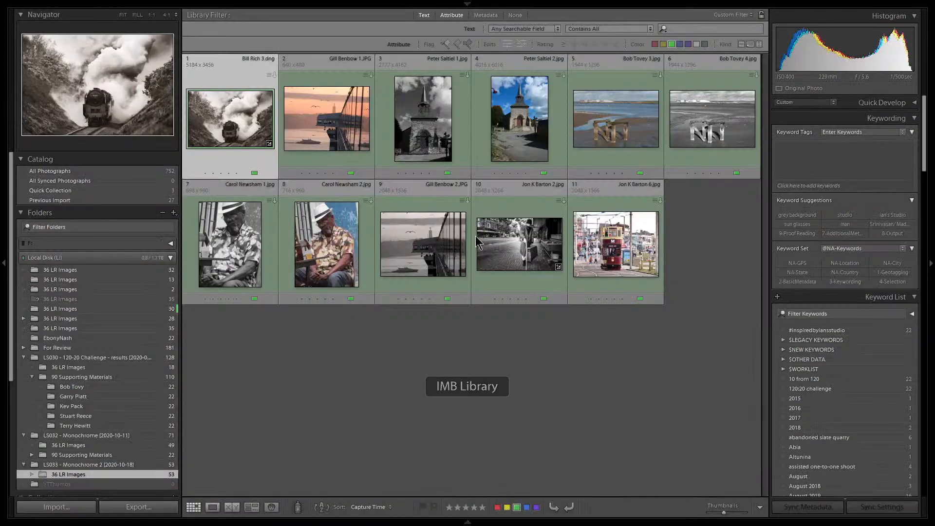
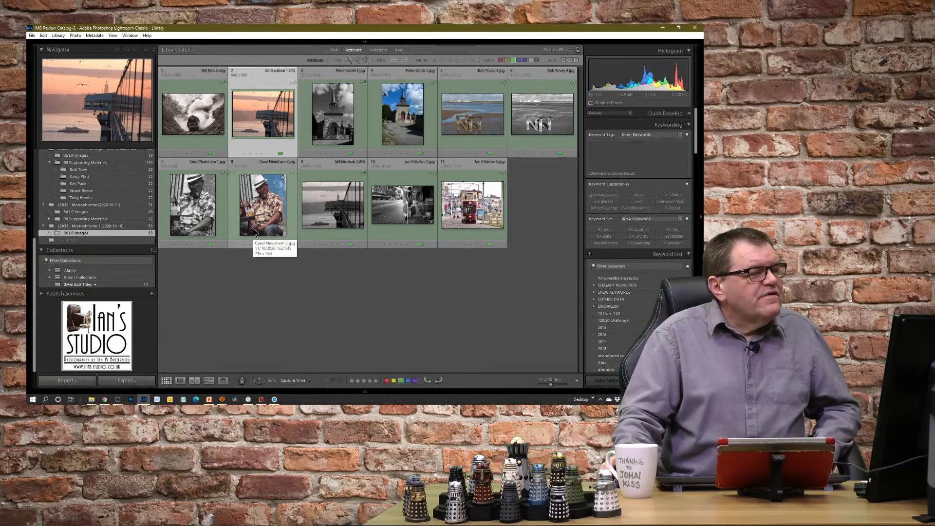
- Open the sunset bridge and colour seated-man photos in Photoshop 2020 as copies with Lightroom adjustments, and bring the bridge photo forward
left_click(263, 201, "ctrl")
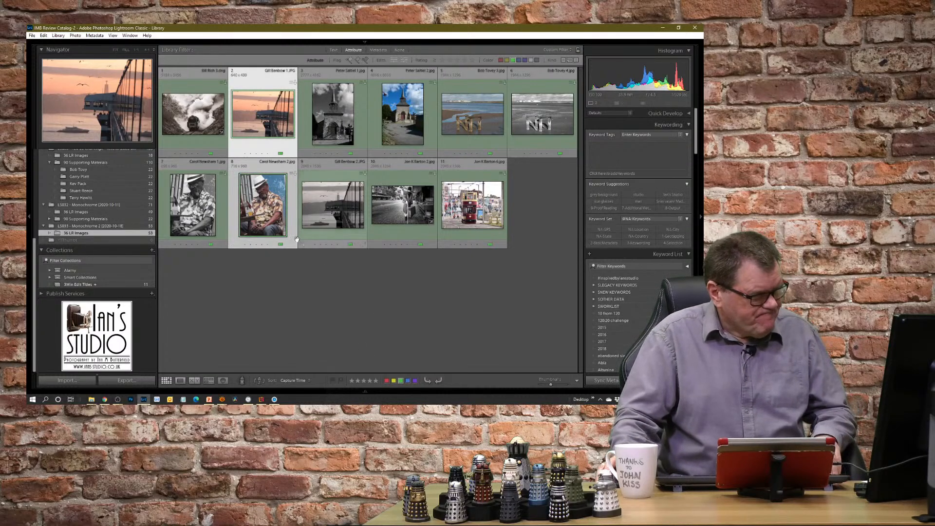
right_click(268, 200)
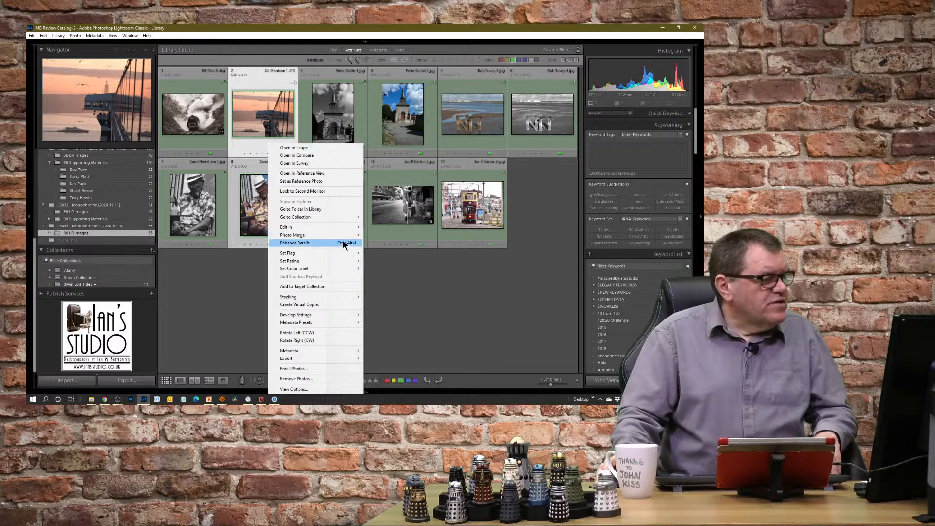
mouse_move(344, 228)
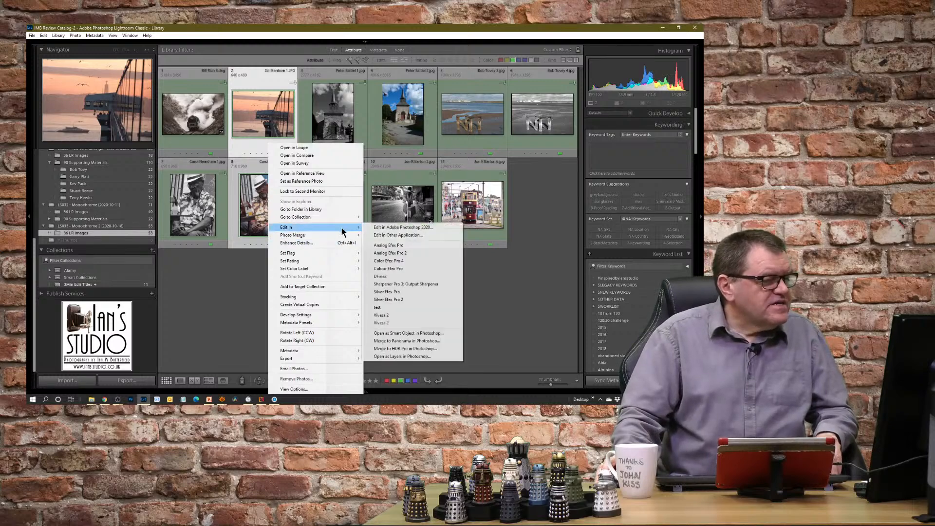
left_click(422, 228)
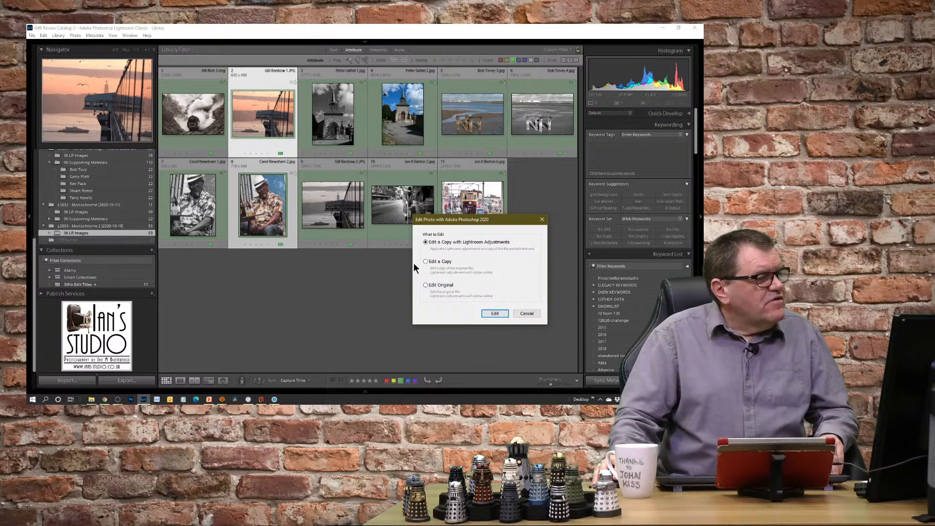
left_click(495, 313)
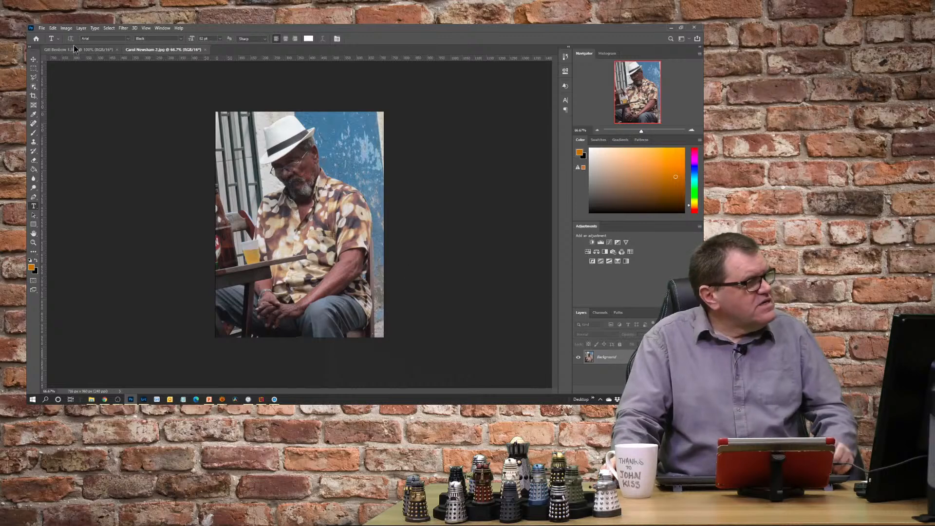
left_click(98, 49)
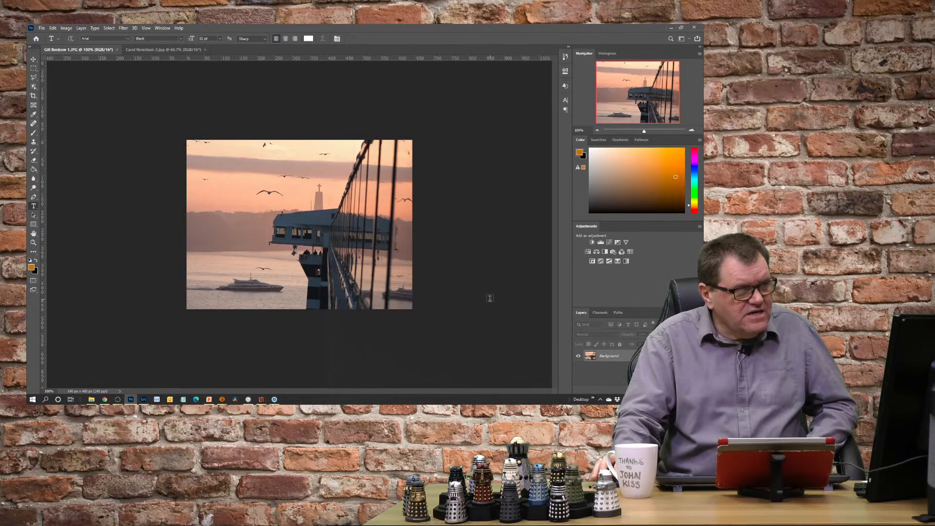
key("alt+Tab")
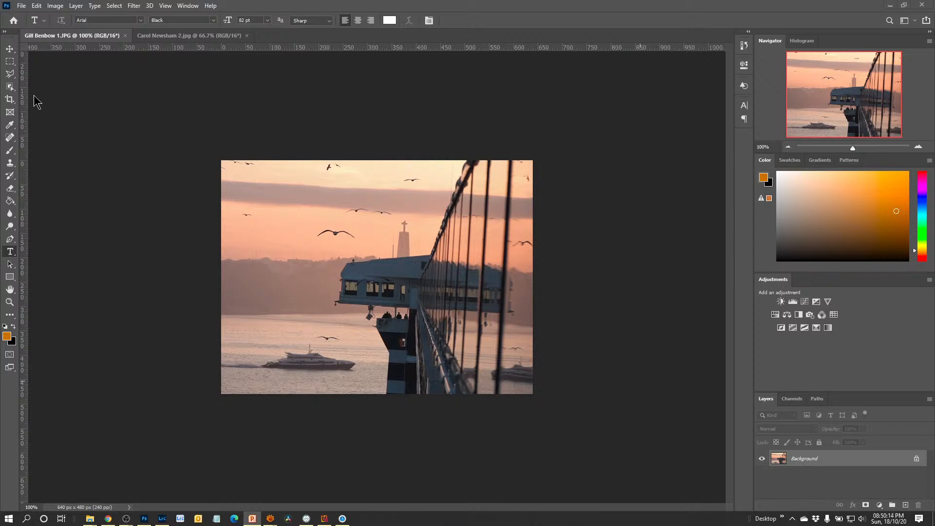
- Rotate the bridge photo slightly counterclockwise within the crop to level it, and apply the crop at about 583 × 439 px
left_click(10, 100)
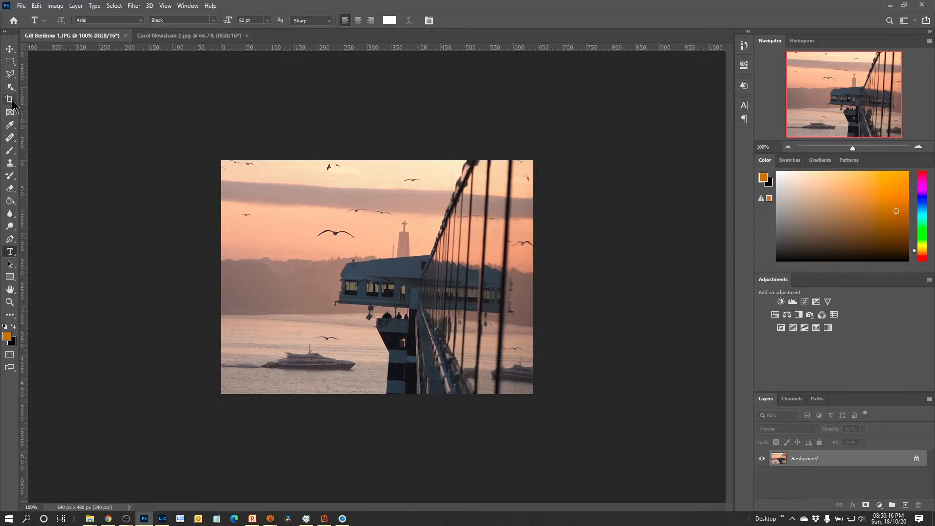
left_click(10, 100)
left_click_drag(546, 411, 560, 399)
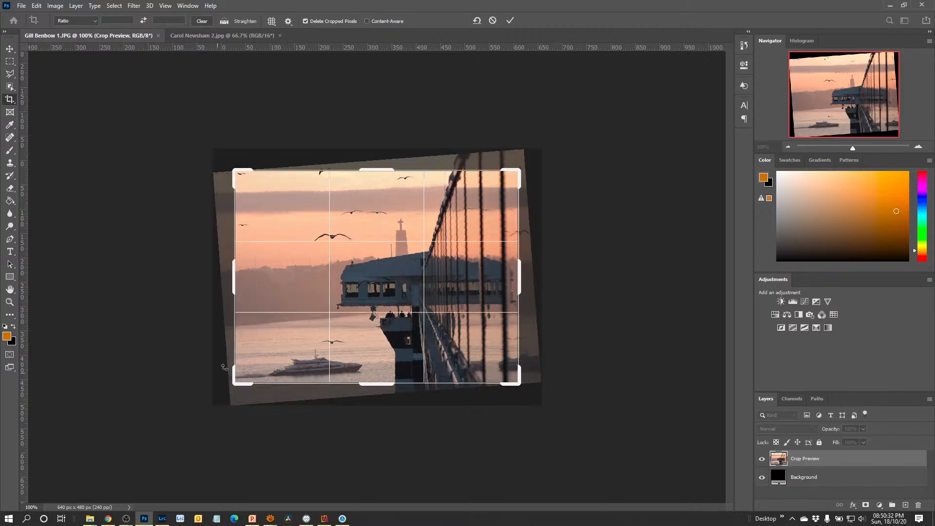
left_click_drag(239, 388, 219, 389)
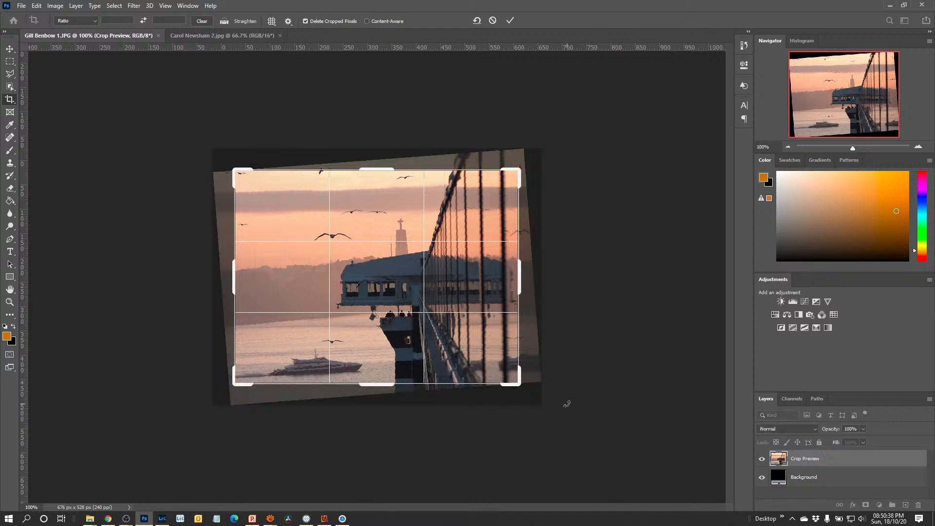
left_click(9, 100)
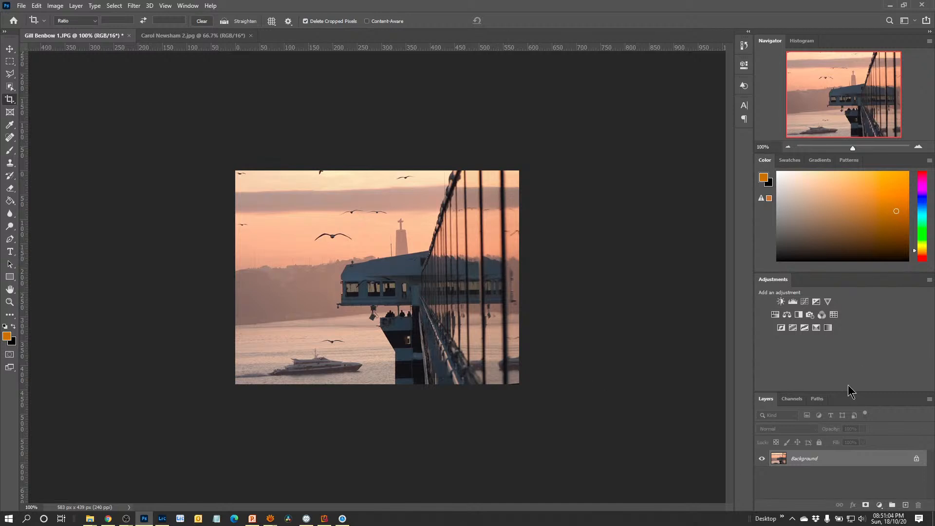
- Make more room for the layer list and add a Gradient Map adjustment layer above the bridge photo
left_click_drag(851, 392, 850, 355)
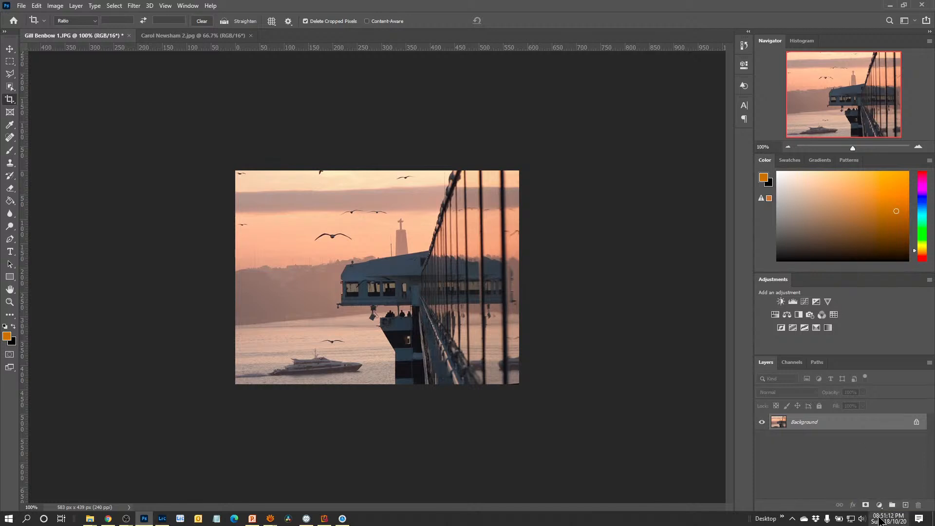
left_click(879, 505)
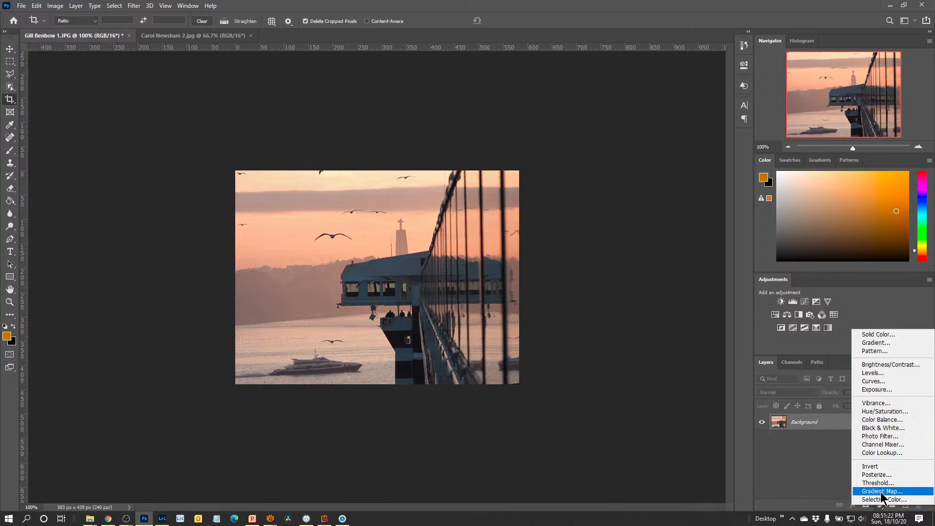
left_click(882, 492)
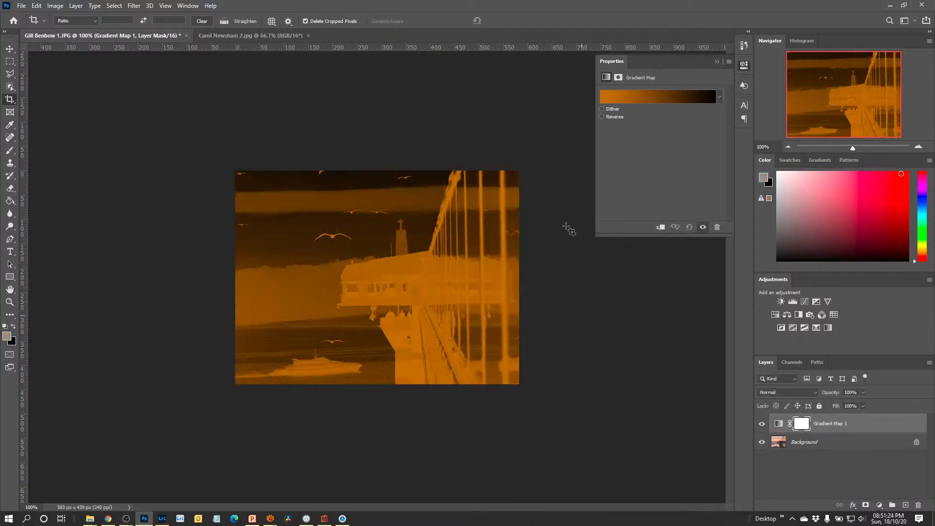
left_click(658, 99)
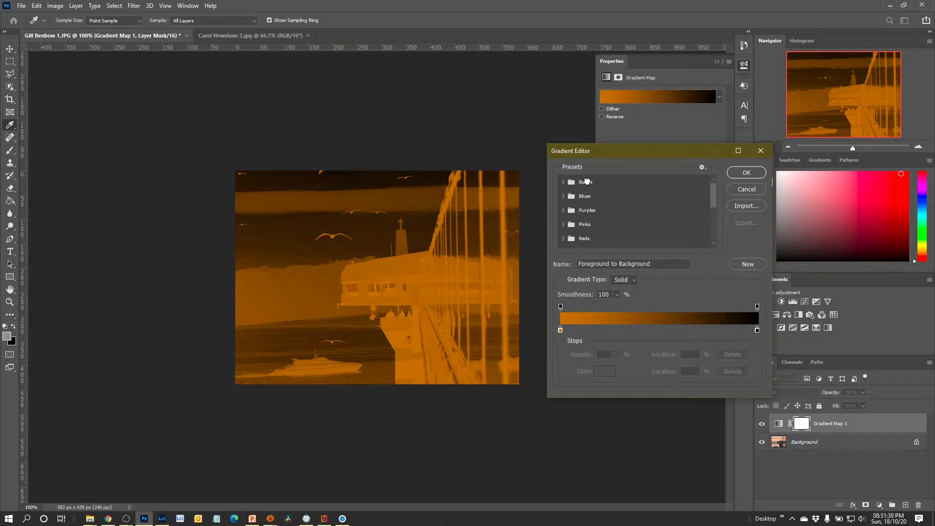
left_click(587, 181)
left_click(563, 181)
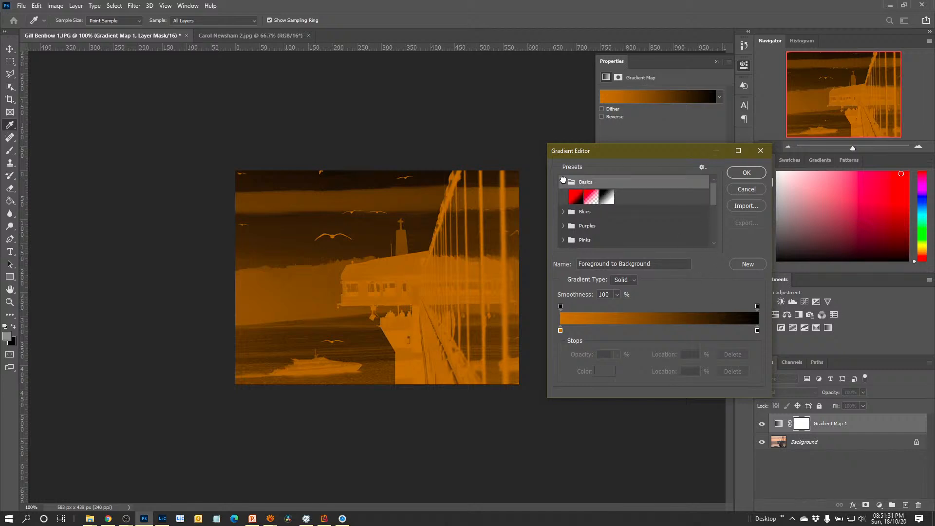
left_click(608, 195)
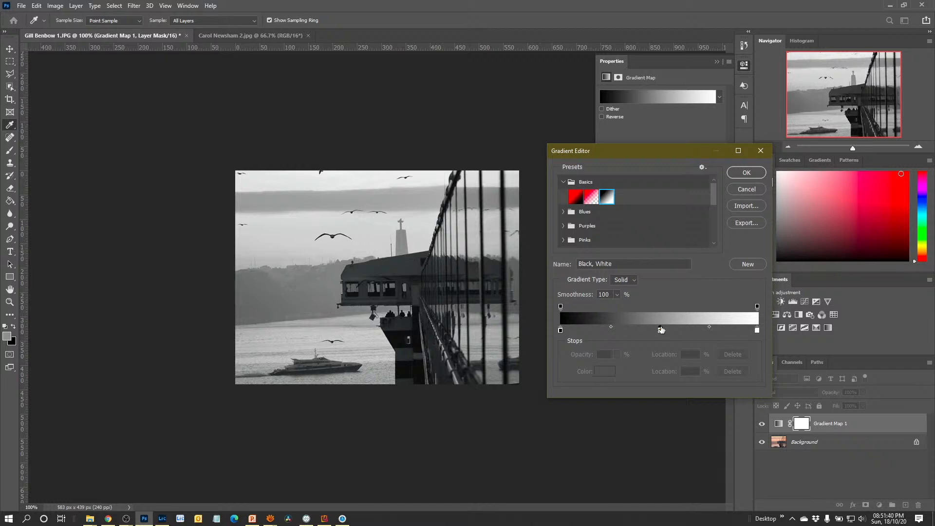
left_click(661, 330)
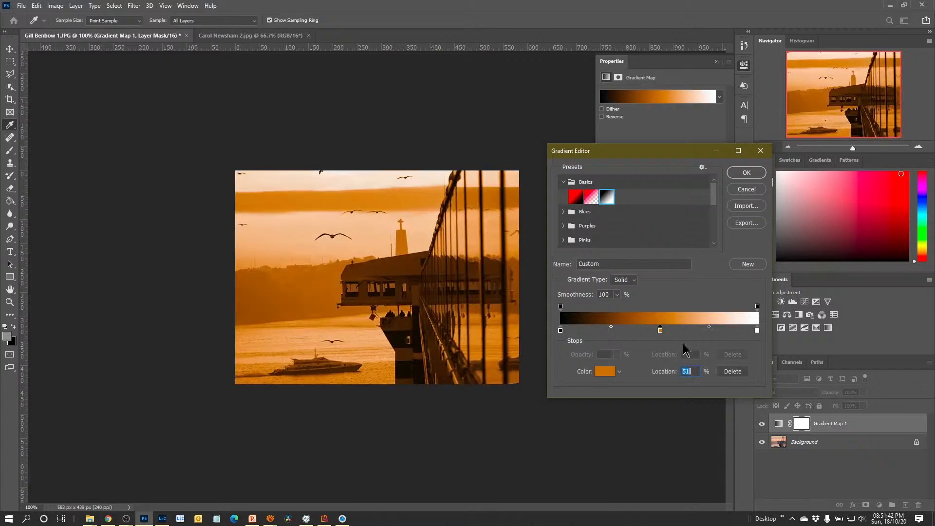
key("ctrl+z")
left_click(757, 330)
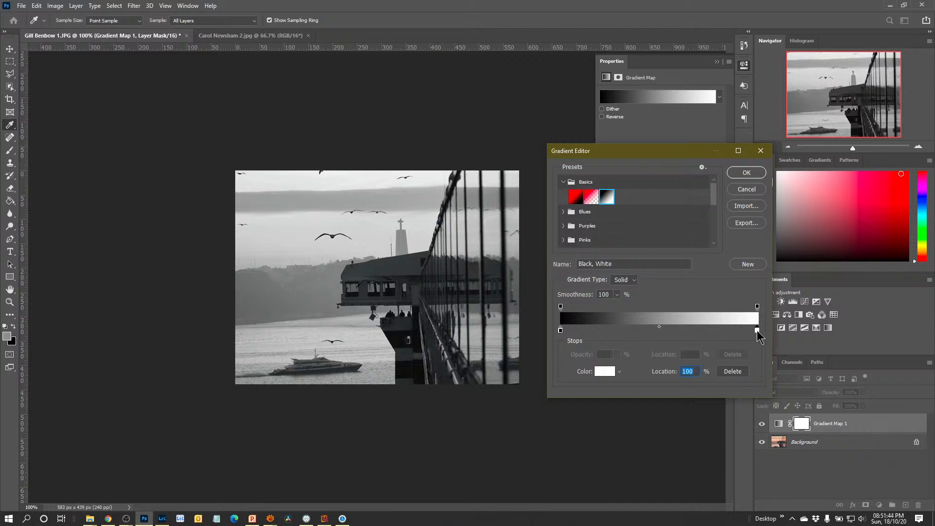
left_click(757, 331)
mouse_move(659, 329)
left_mouse_down()
mouse_move(584, 333)
mouse_move(706, 325)
mouse_move(644, 324)
left_mouse_up()
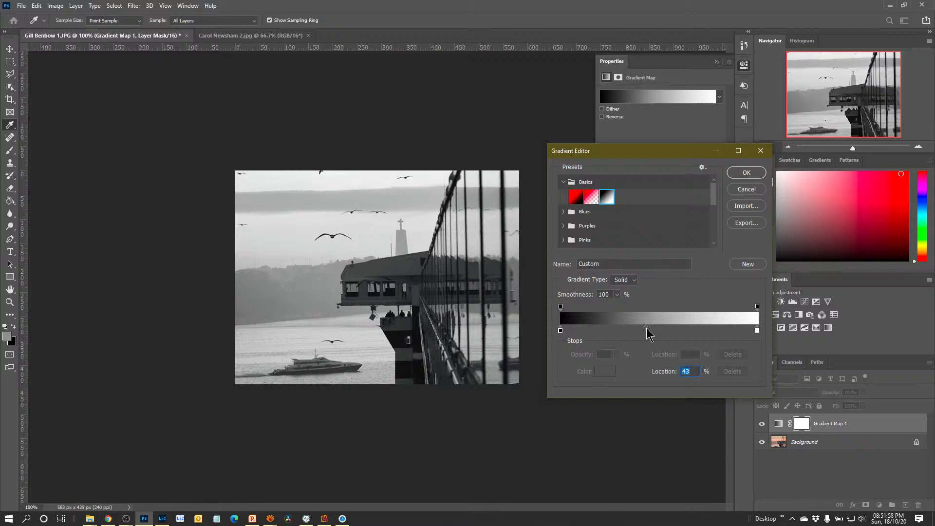
left_click_drag(645, 327, 643, 328)
left_click(739, 150)
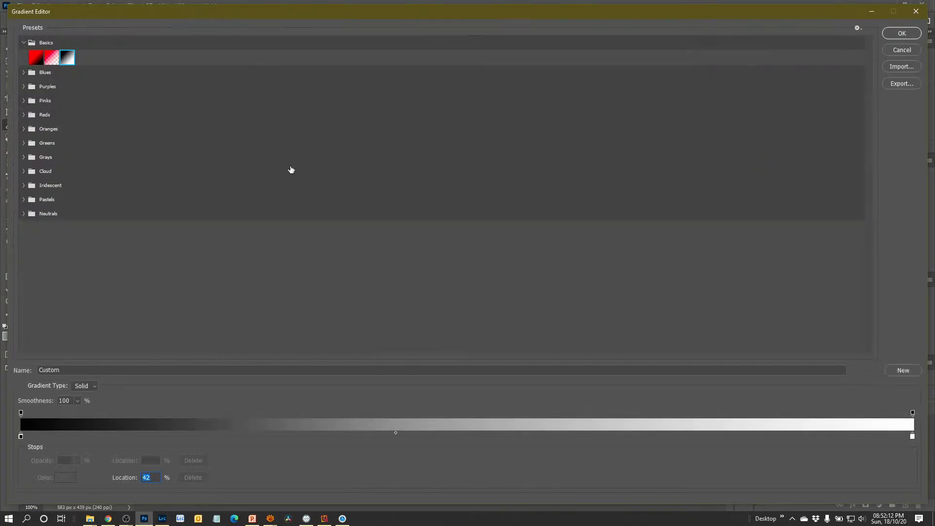
left_click(916, 12)
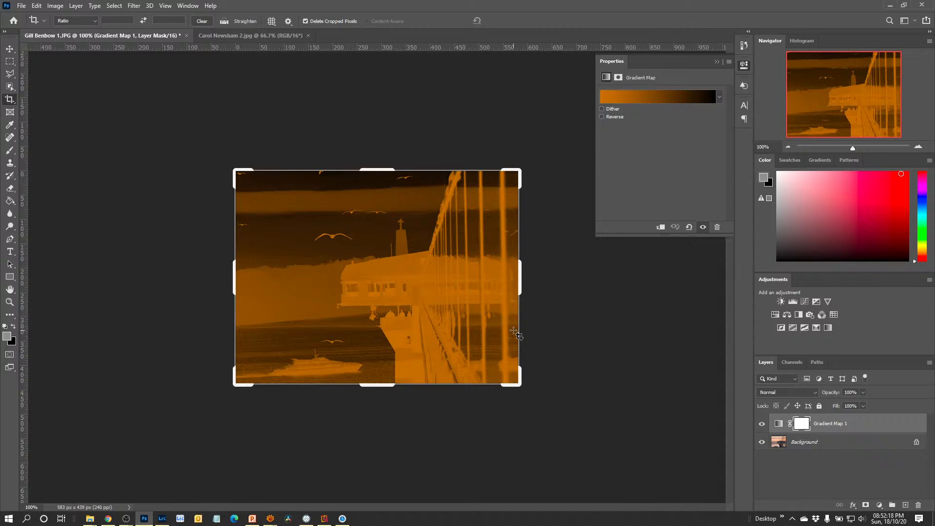
- Open the gradient map's gradient for editing, shrink the editor to uncover the photo, and apply the Black, White preset from Basics
left_click(653, 98)
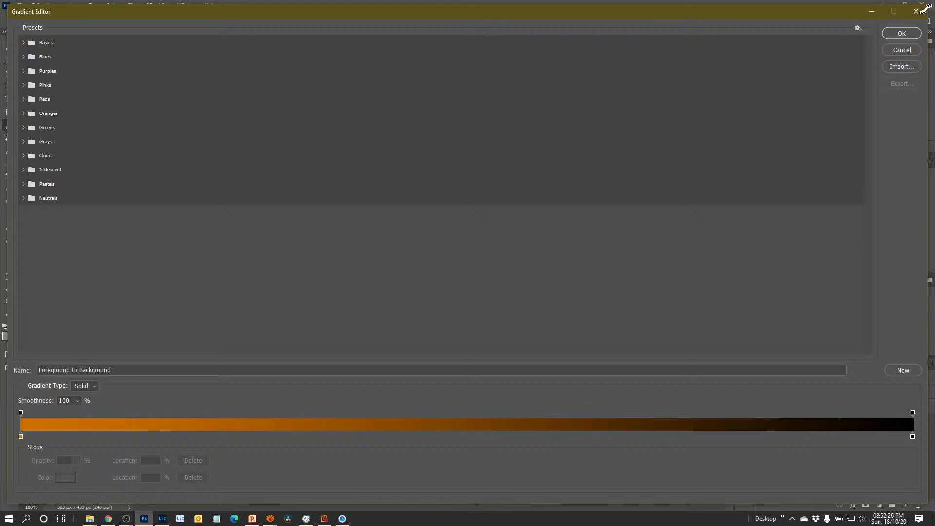
left_click_drag(925, 9, 232, 251)
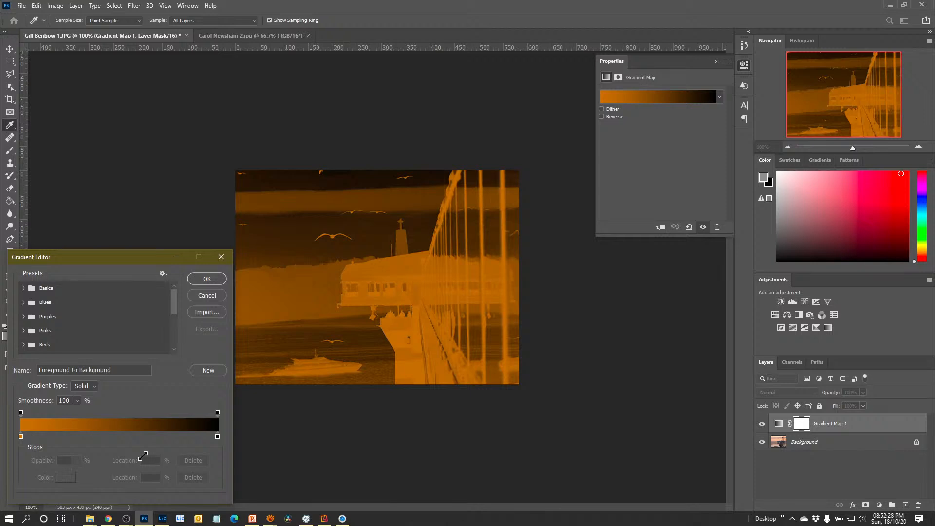
left_click_drag(94, 257, 635, 251)
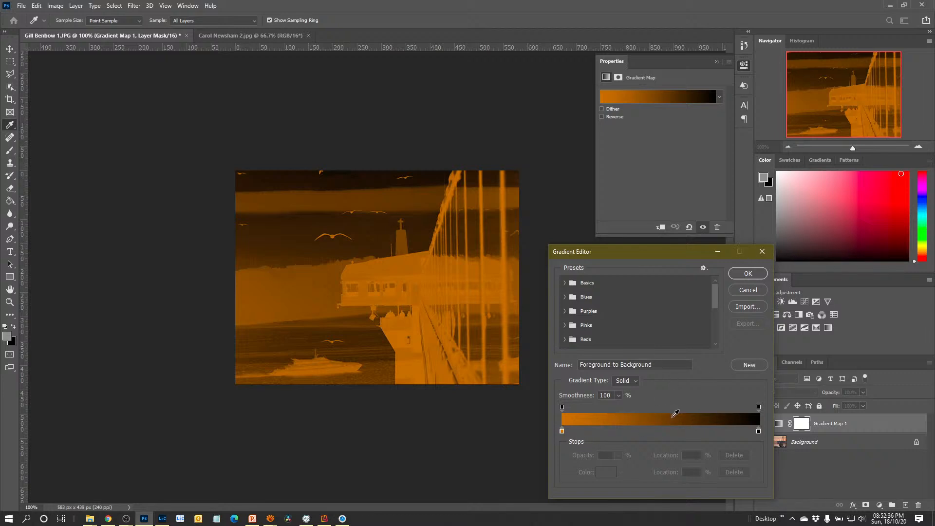
left_click(569, 283)
left_click(608, 297)
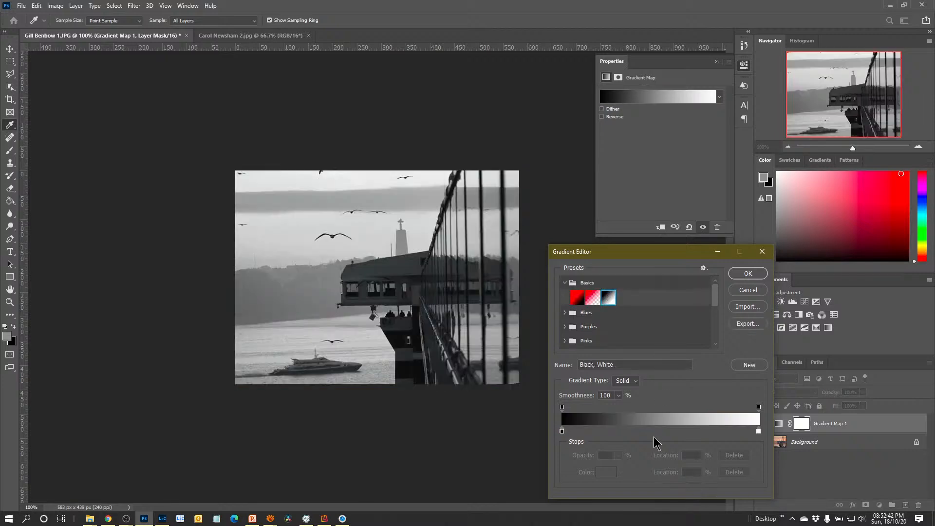
left_click(758, 431)
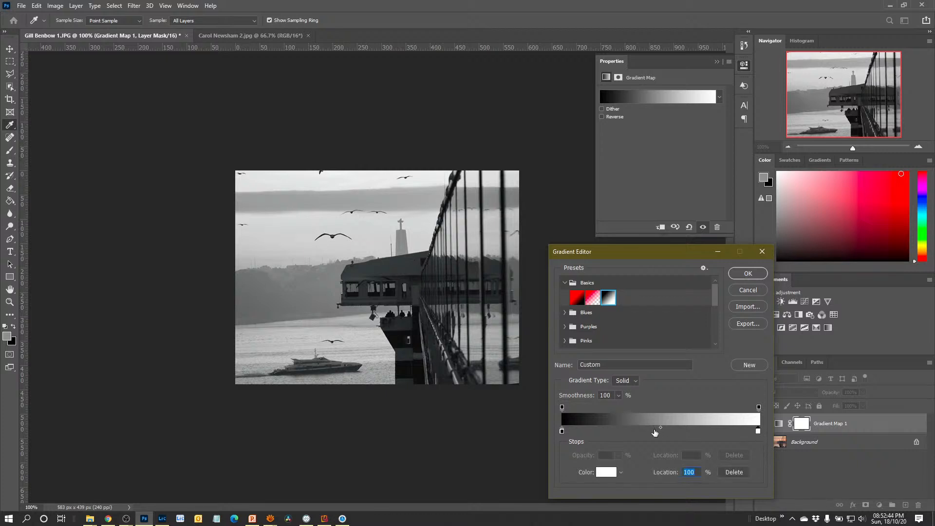
left_click_drag(661, 427, 644, 434)
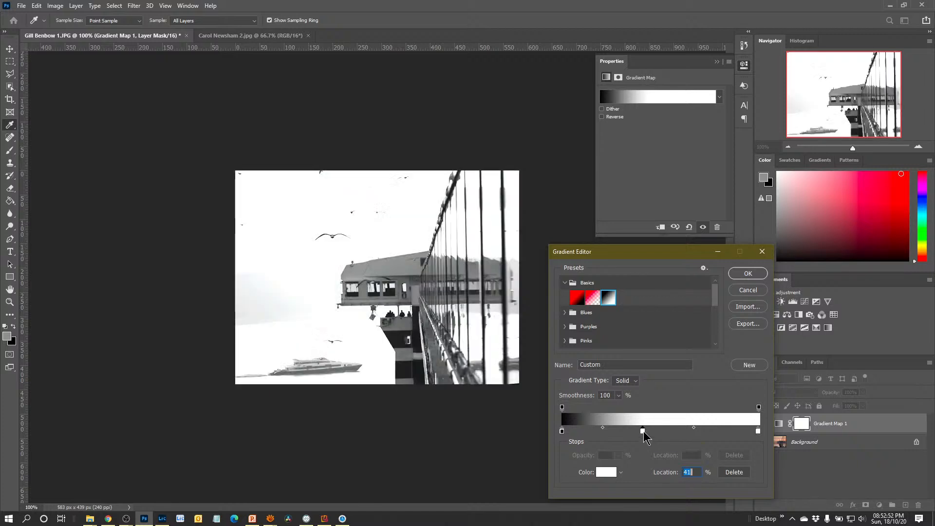
left_click_drag(644, 430, 655, 476)
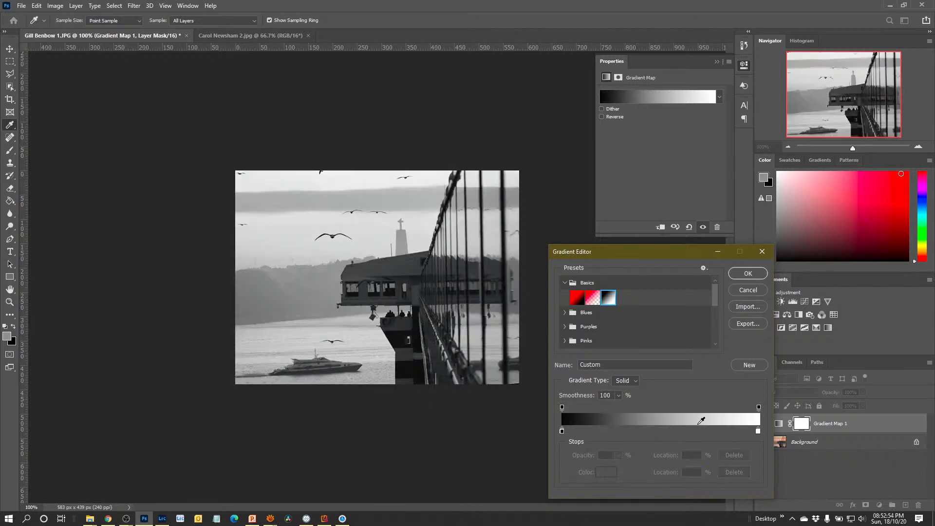
- Shift the midpoint between the gradient's black and white stops to 37% and accept the gradient
left_click(758, 431)
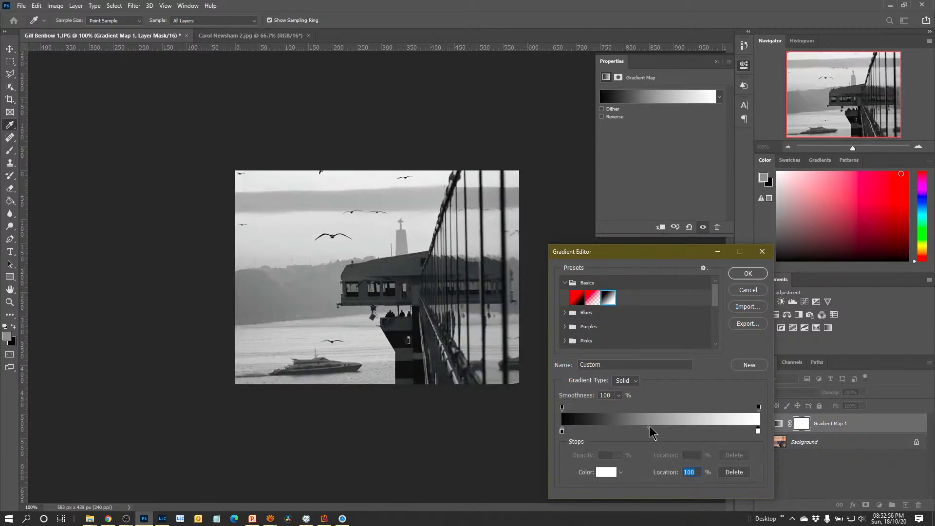
left_click(648, 427)
left_click_drag(645, 428, 636, 429)
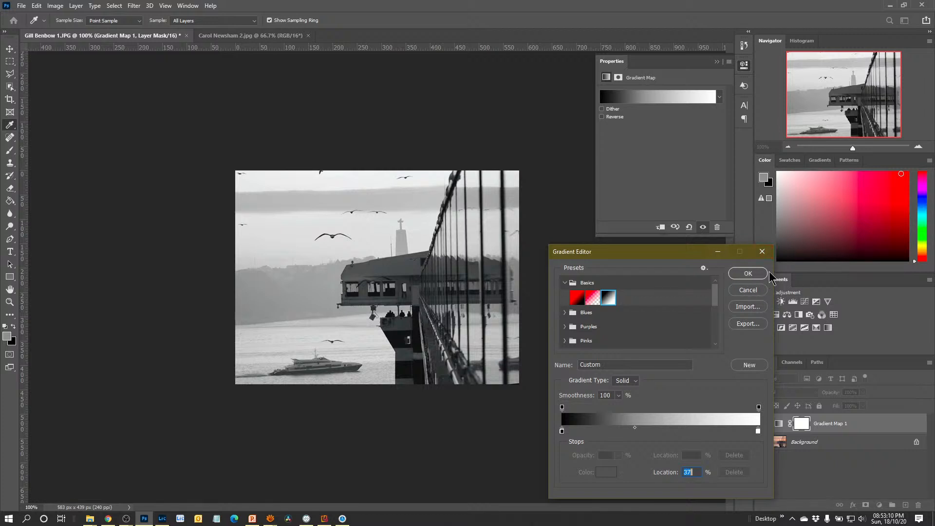
left_click(750, 273)
key("c")
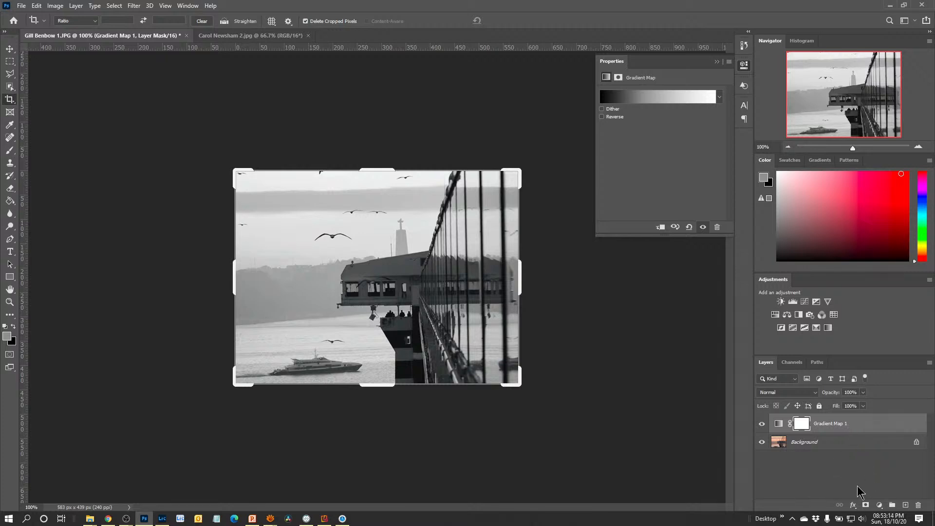
- Add a Black & White adjustment layer above the gradient map and hide the Gradient Map 1 layer
left_click(880, 505)
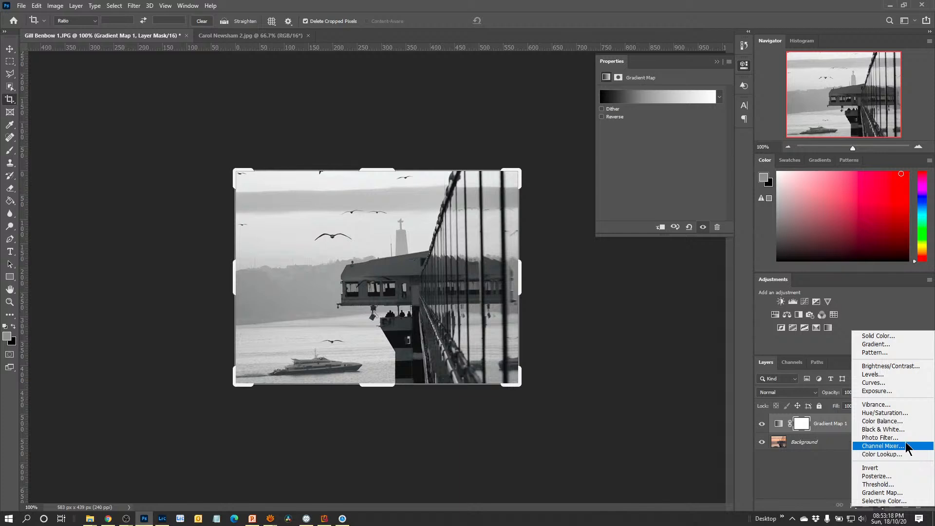
left_click(899, 431)
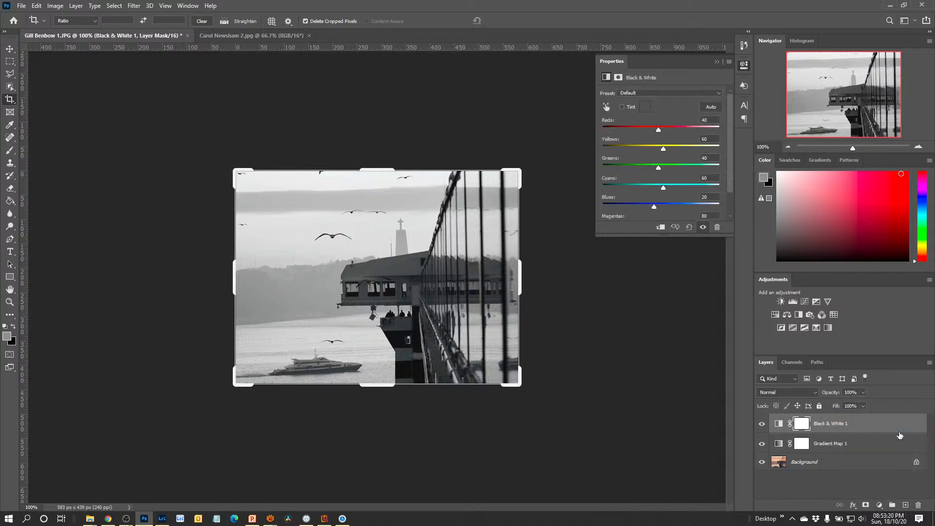
left_click(763, 445)
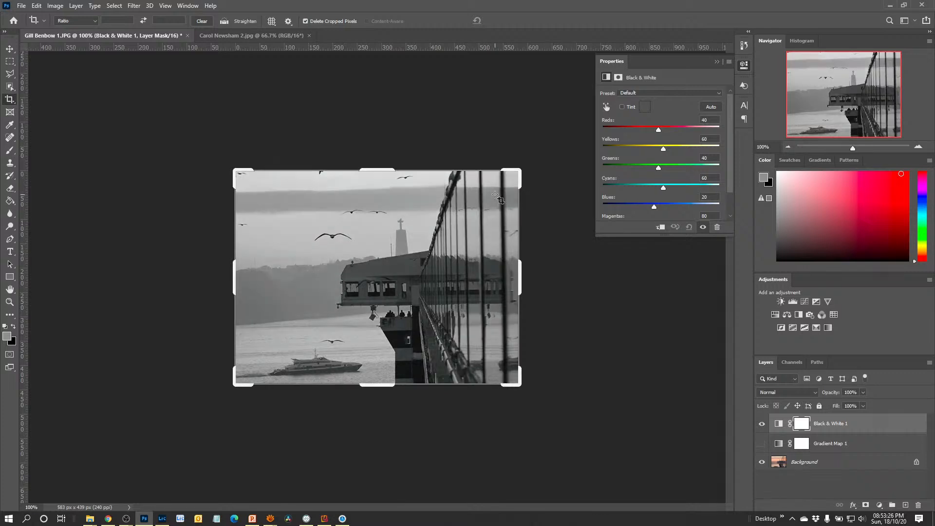
- Set the Black & White adjustment's Reds to 146 and Magentas to 56, extending the properties area to reach all colours
left_click_drag(660, 134, 681, 141)
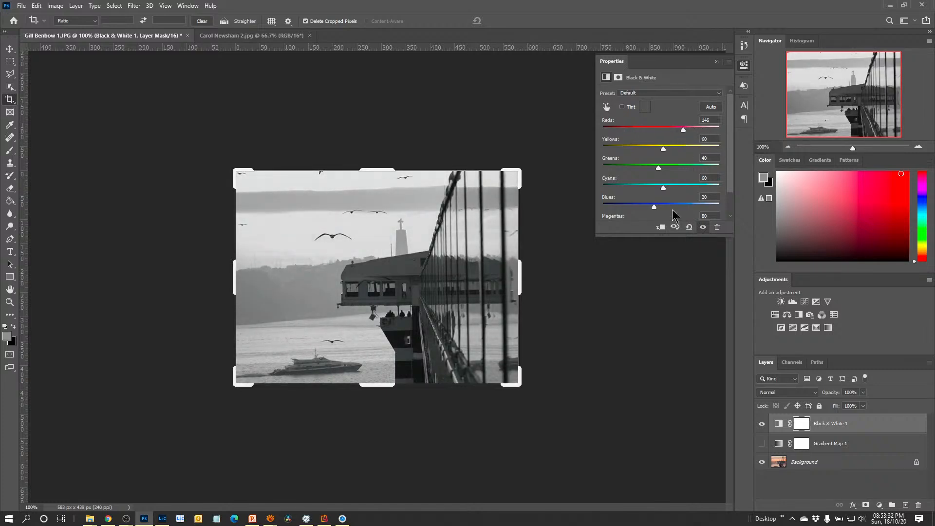
left_click_drag(660, 236, 669, 317)
mouse_move(665, 226)
left_mouse_down()
mouse_move(651, 226)
mouse_move(662, 226)
left_mouse_up()
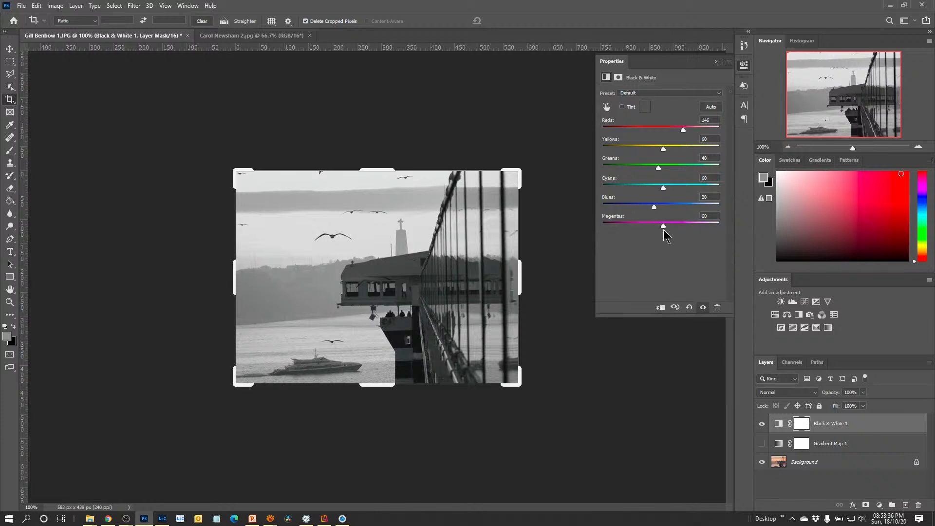
- Raise Blues to 278 by sampling the bridge structure in the photo, and set Cyans to 85 and Reds to 179
left_click(606, 109)
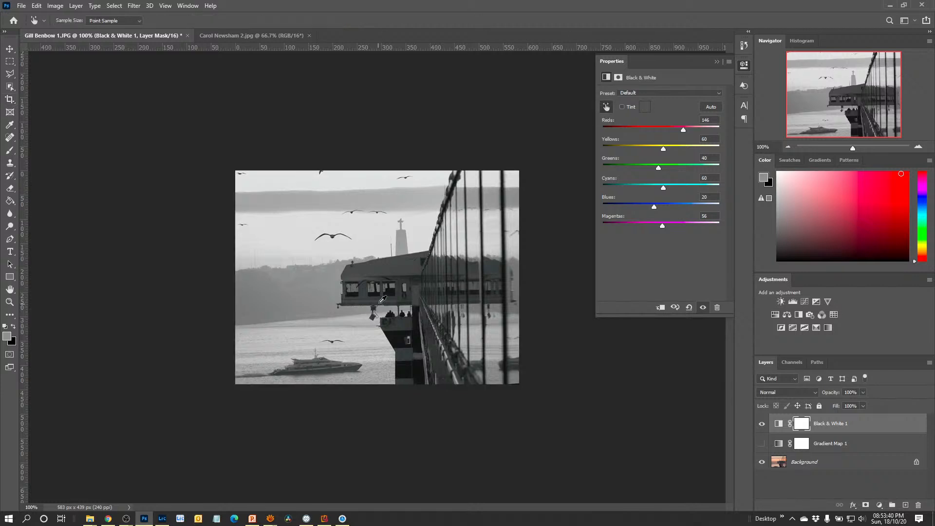
left_click_drag(413, 266, 571, 294)
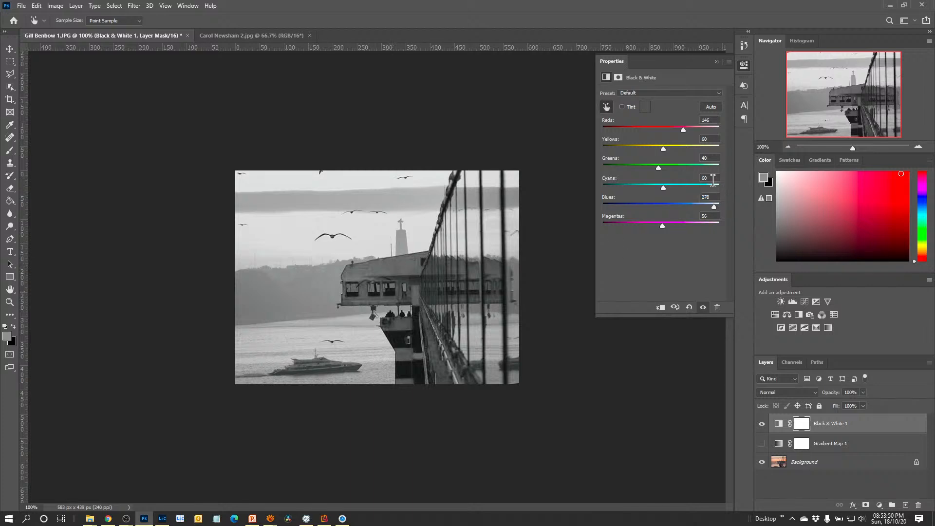
mouse_move(664, 189)
left_mouse_down()
mouse_move(687, 190)
mouse_move(669, 206)
left_mouse_up()
mouse_move(683, 130)
left_mouse_down()
mouse_move(705, 144)
mouse_move(692, 144)
left_mouse_up()
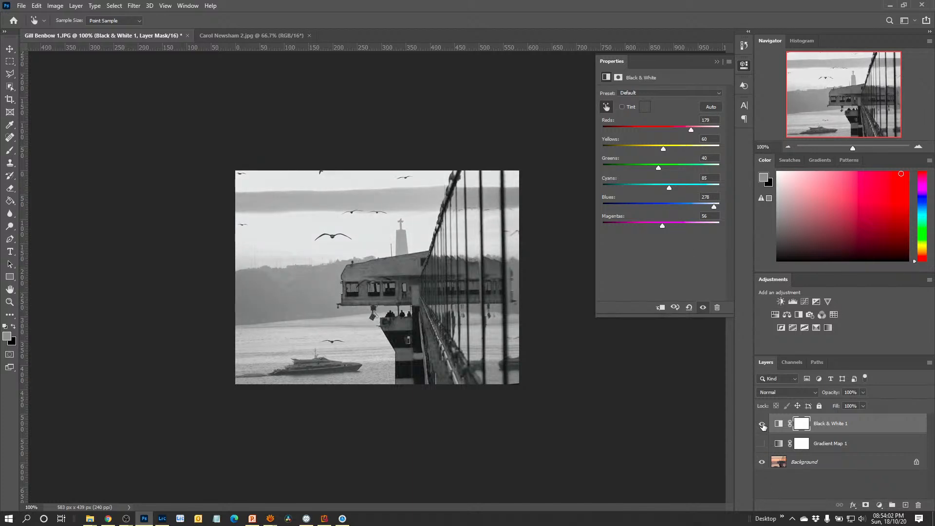
- Compare the bridge photo with and without the Gradient Map 1 layer beneath the Black & White adjustment, leaving the layer shown
left_click(761, 445)
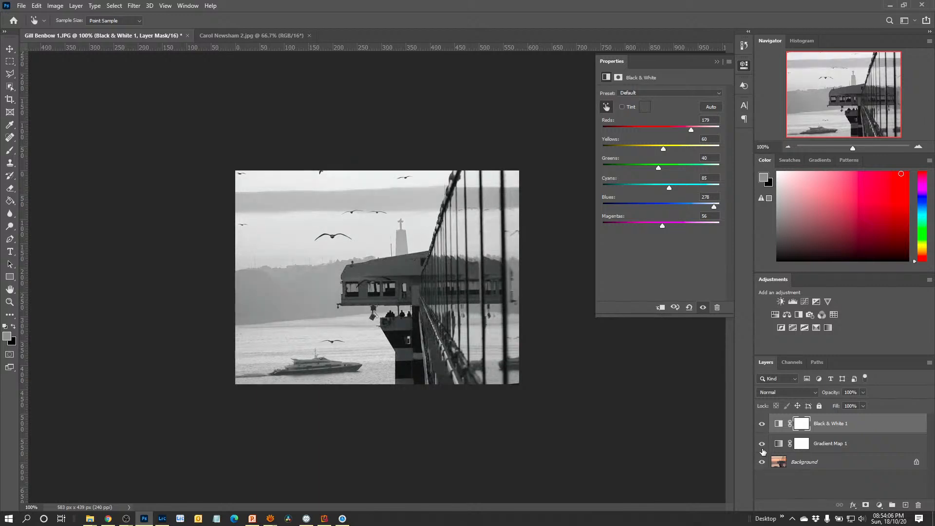
left_click(762, 447)
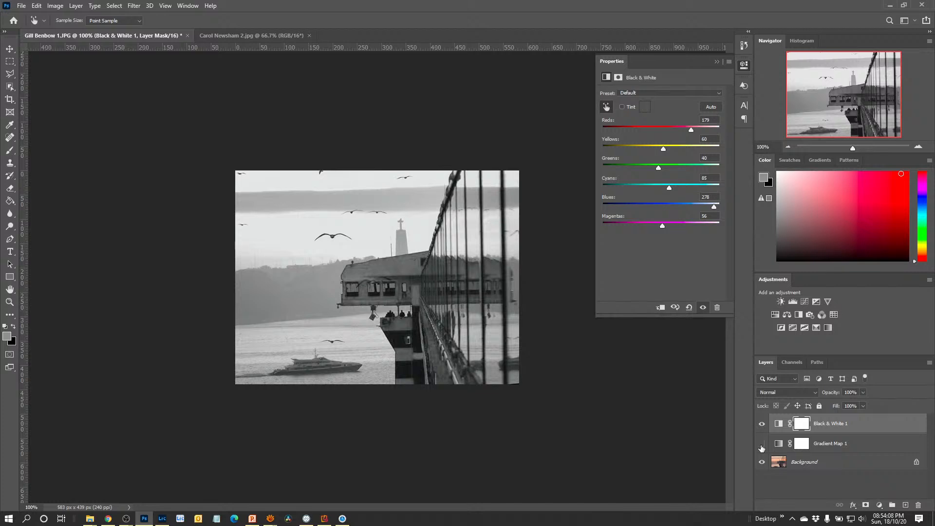
left_click(762, 447)
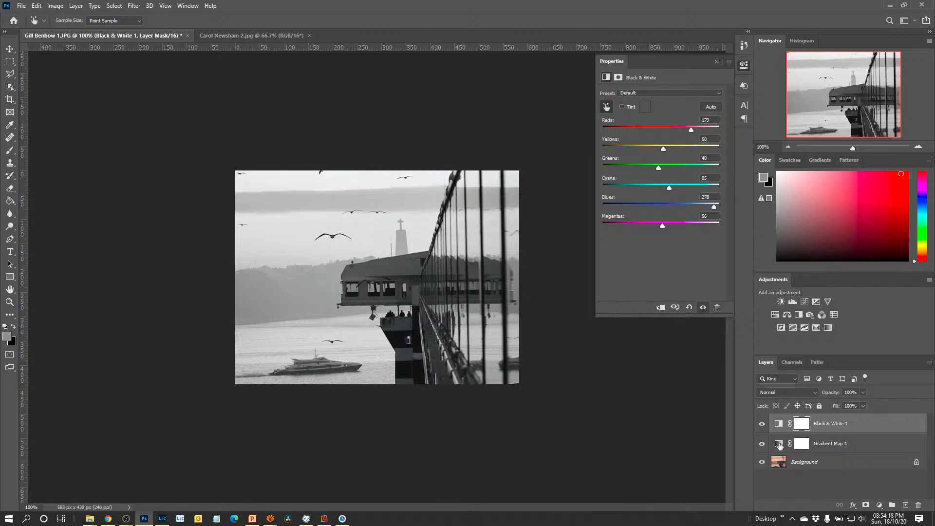
left_click(762, 446)
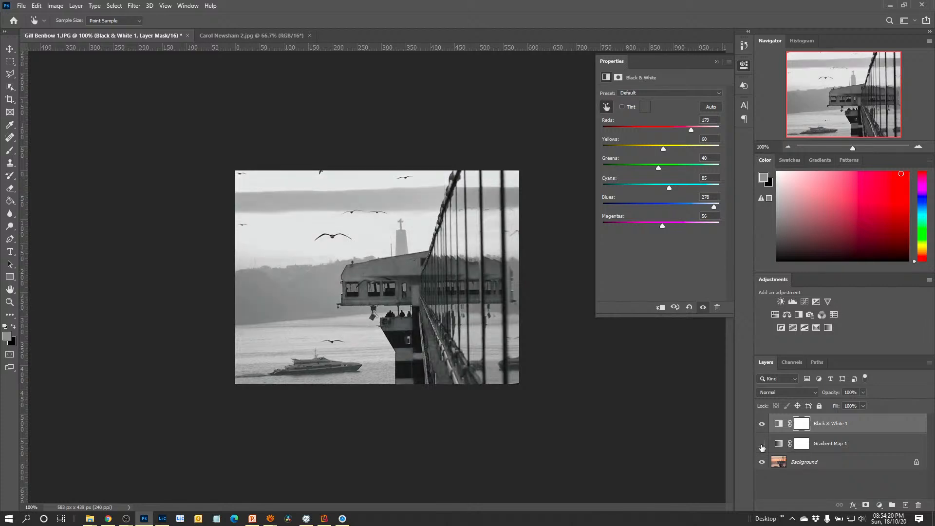
left_click(762, 445)
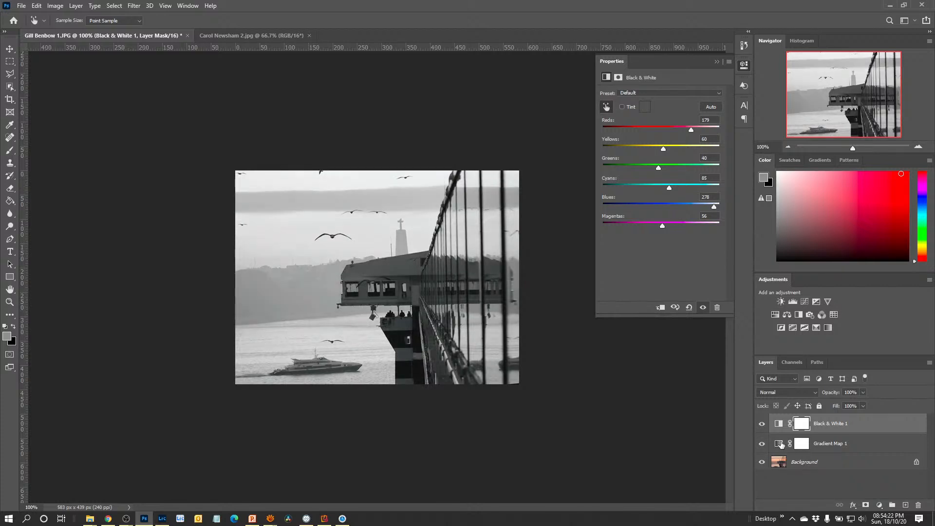
- Reopen the gradient of the Gradient Map 1 layer for editing and set the black-to-white midpoint to 40%
key("c")
left_click(805, 449)
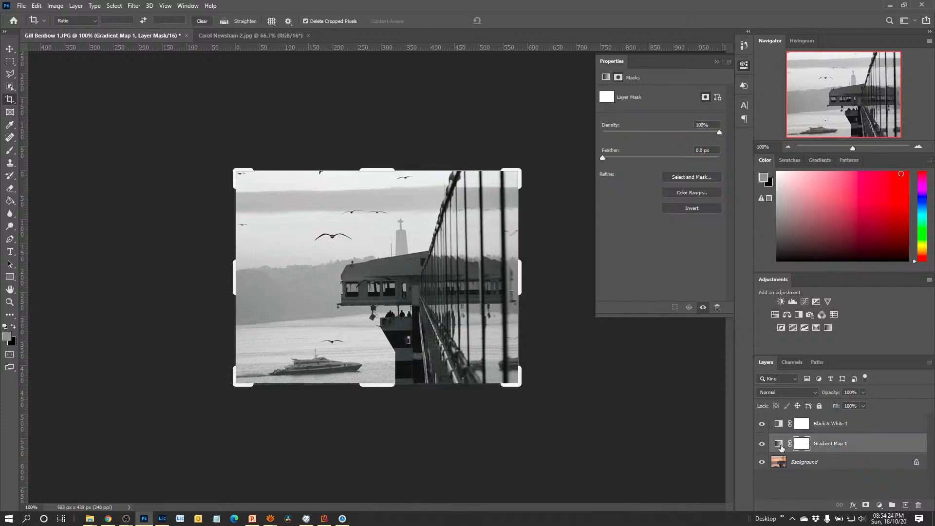
left_click(779, 444)
left_click(651, 99)
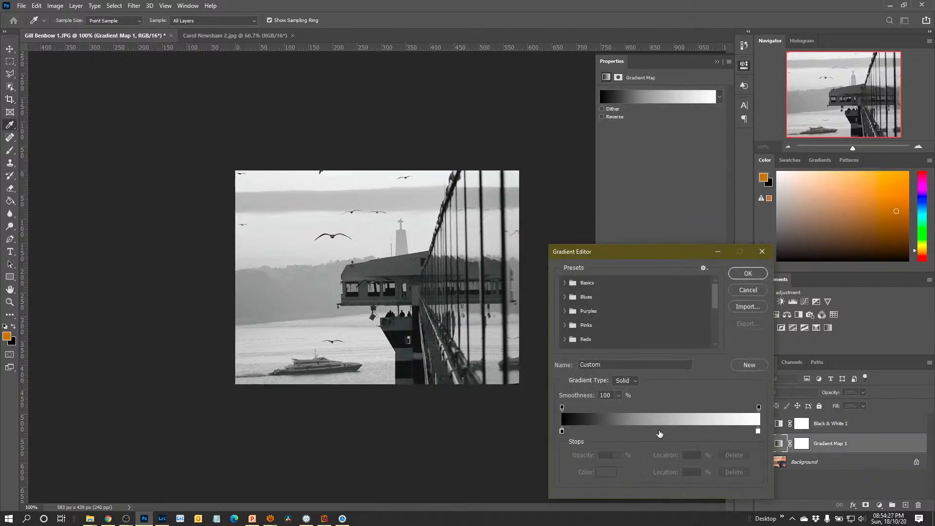
left_click(758, 431)
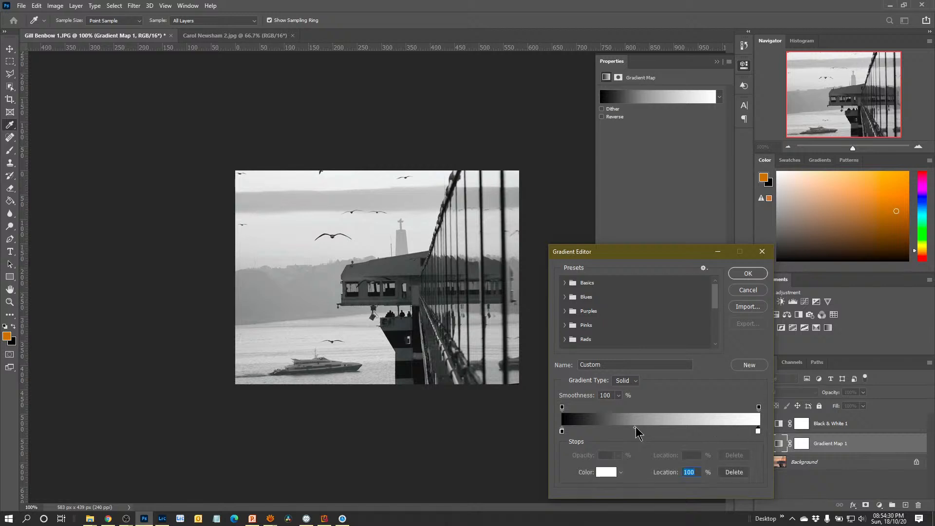
left_click_drag(635, 427, 626, 434)
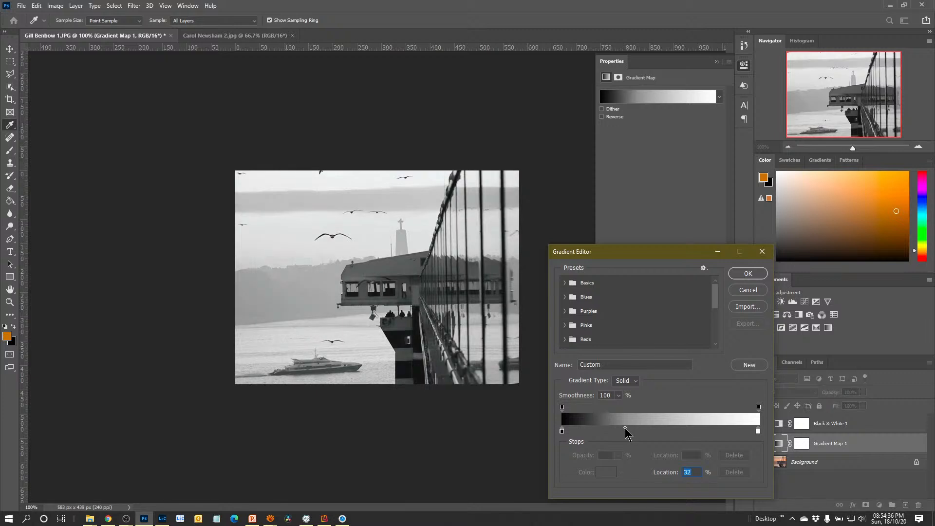
left_click_drag(631, 428, 643, 429)
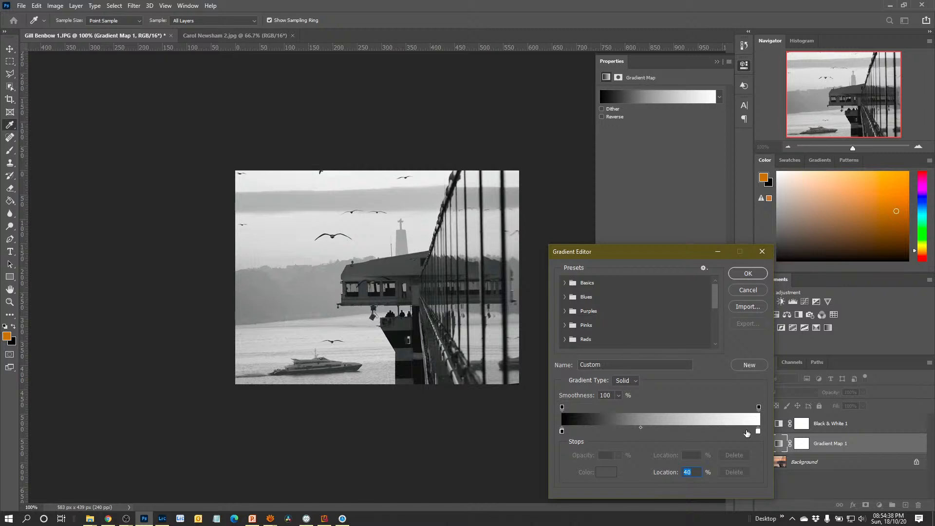
- Keep the gradient's black stop at 0%, move the white stop to 93%, and accept the gradient
mouse_move(757, 431)
left_mouse_down()
mouse_move(739, 433)
mouse_move(767, 433)
left_mouse_up()
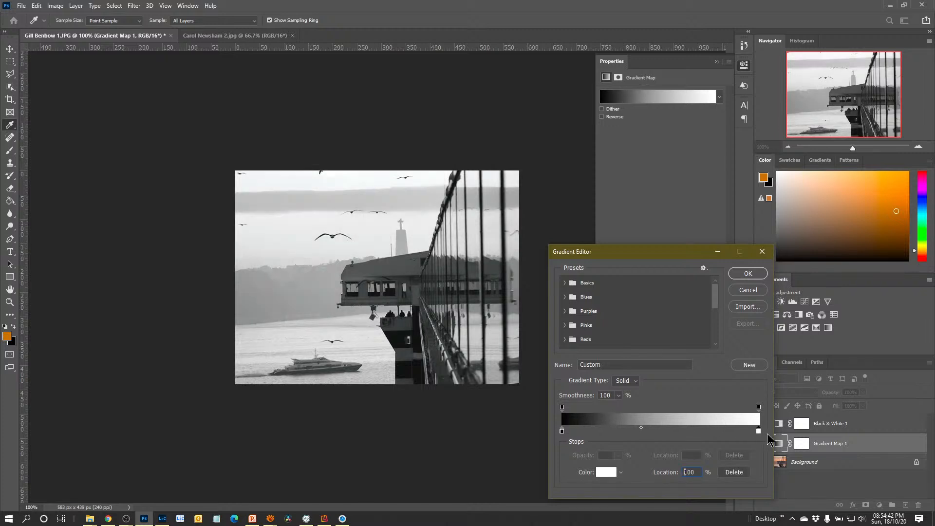
mouse_move(562, 431)
left_mouse_down()
mouse_move(583, 438)
mouse_move(561, 435)
left_mouse_up()
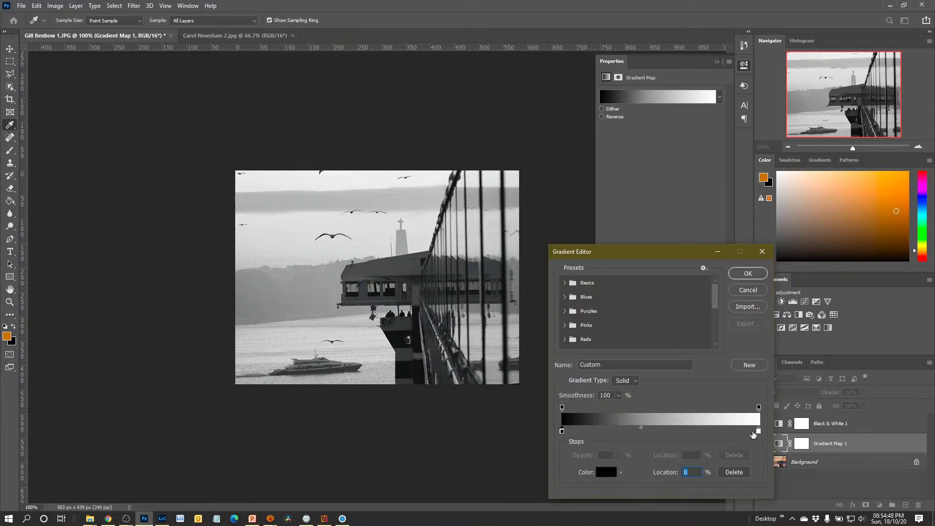
left_click_drag(758, 432, 751, 437)
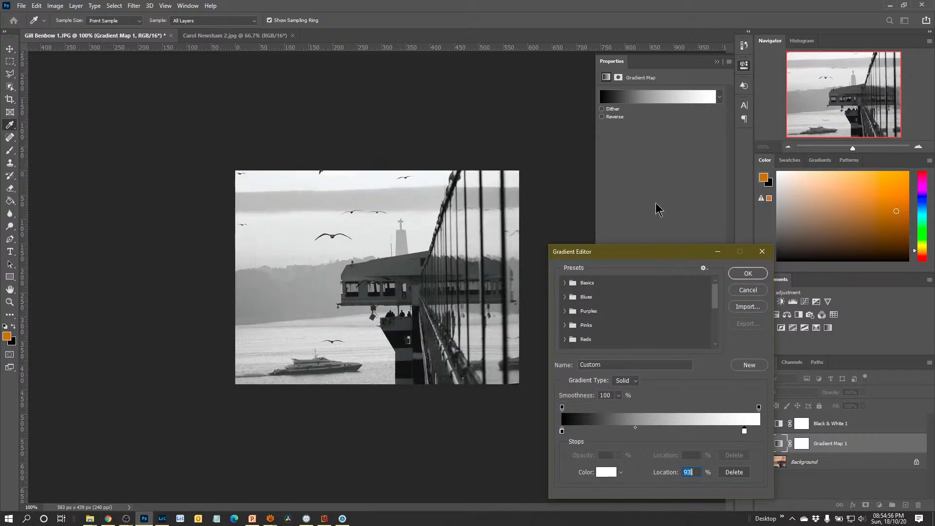
left_click(750, 272)
key("c")
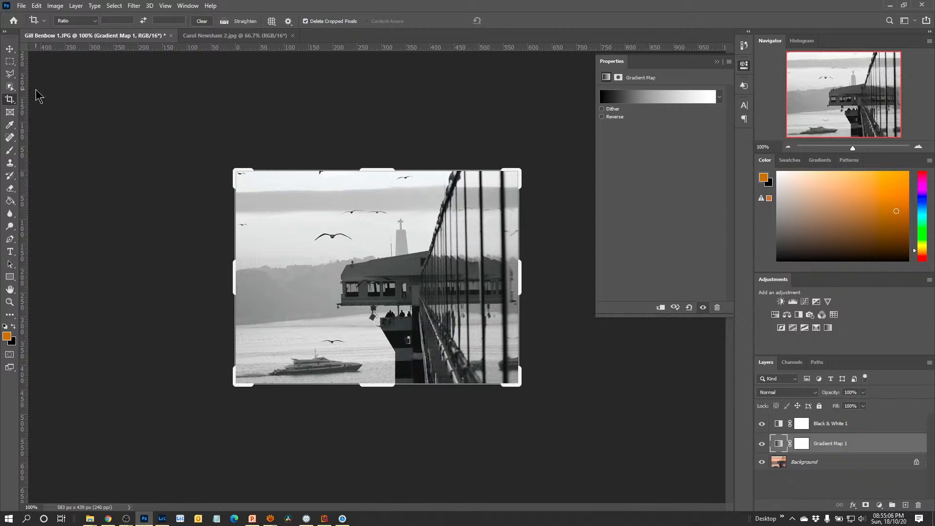
- Try to outline the central area of the bridge photo with the Polygonal Lasso at a 300 px feather
left_click(9, 73)
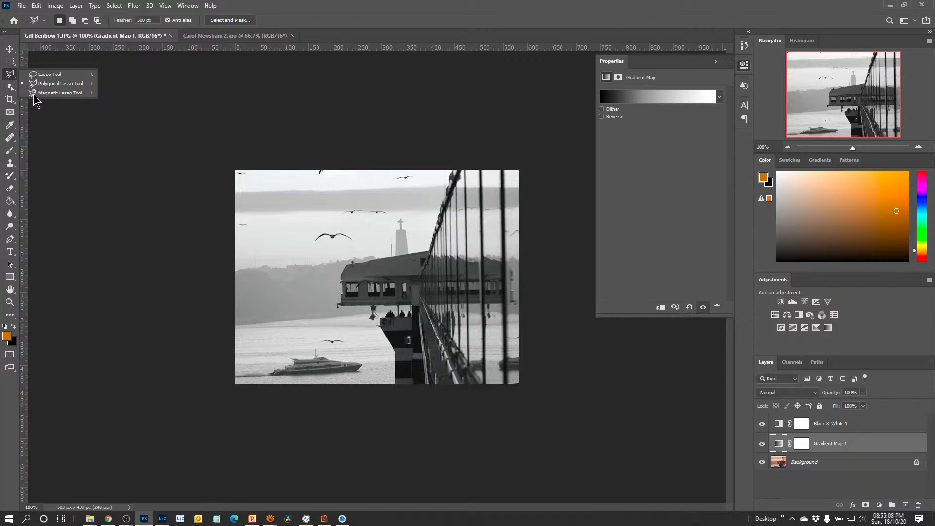
left_click(61, 84)
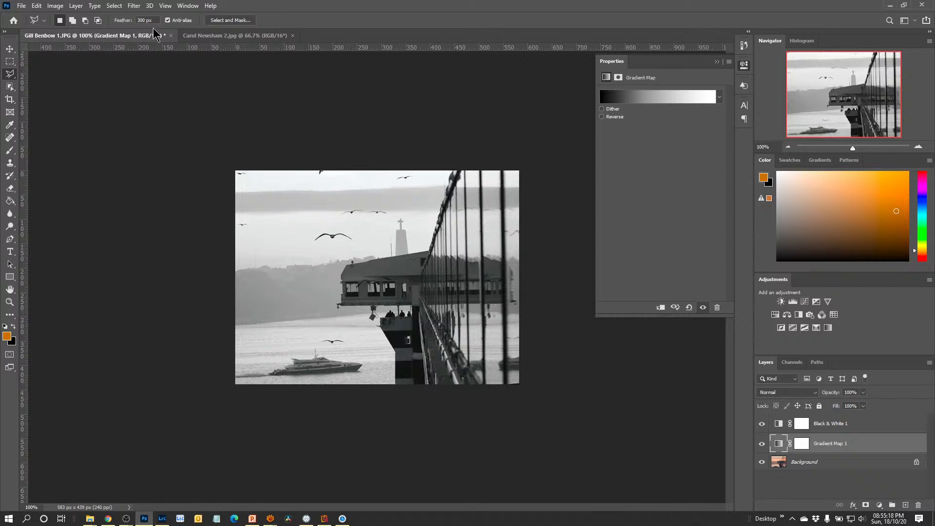
left_click(282, 219)
left_click(316, 195)
left_click(472, 217)
left_click(485, 240)
left_click(387, 374)
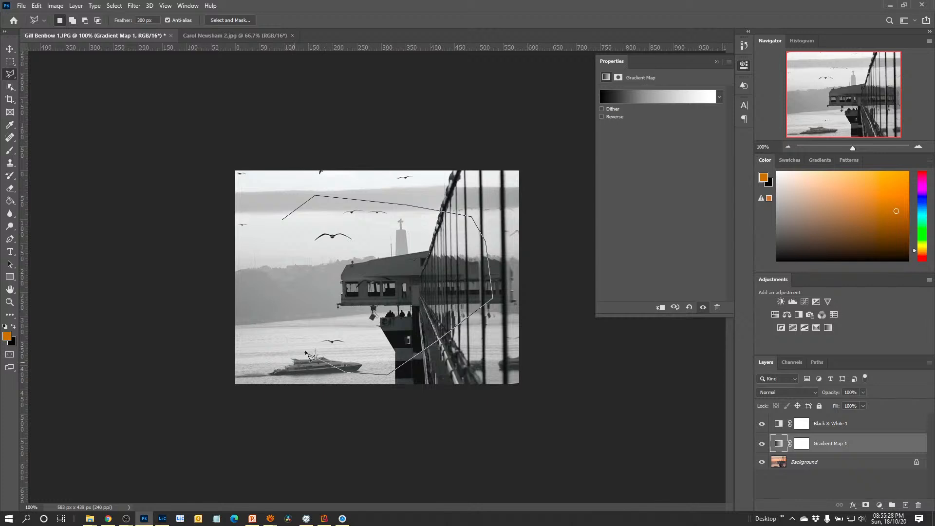
left_click(261, 373)
left_click(254, 346)
left_click(253, 296)
left_click(267, 258)
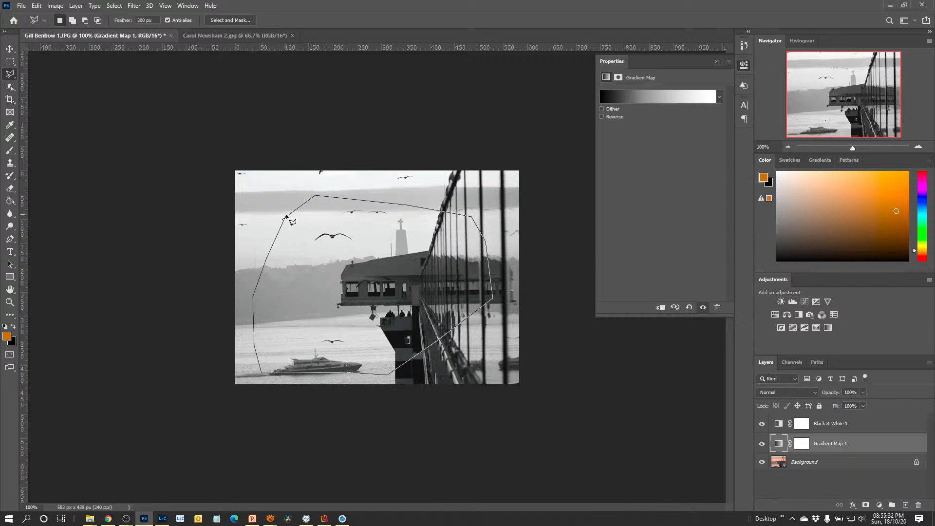
left_click(281, 219)
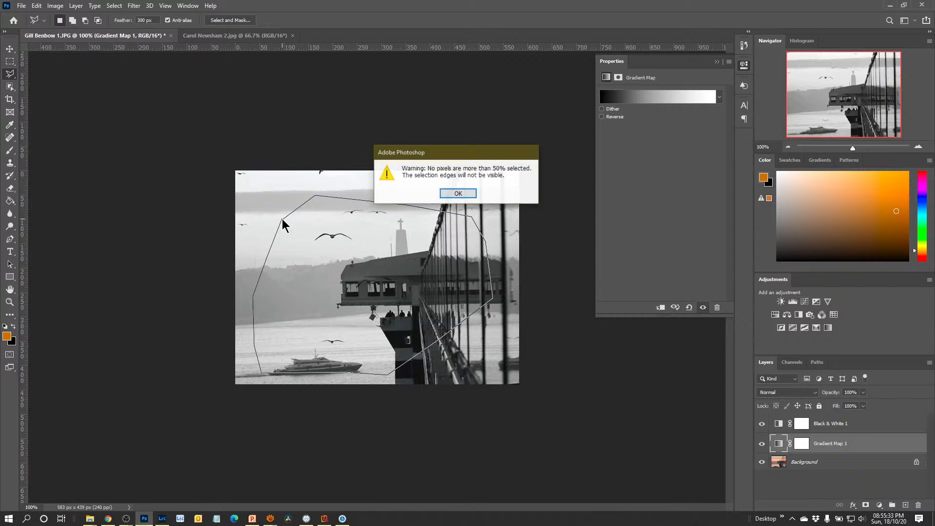
left_click(466, 194)
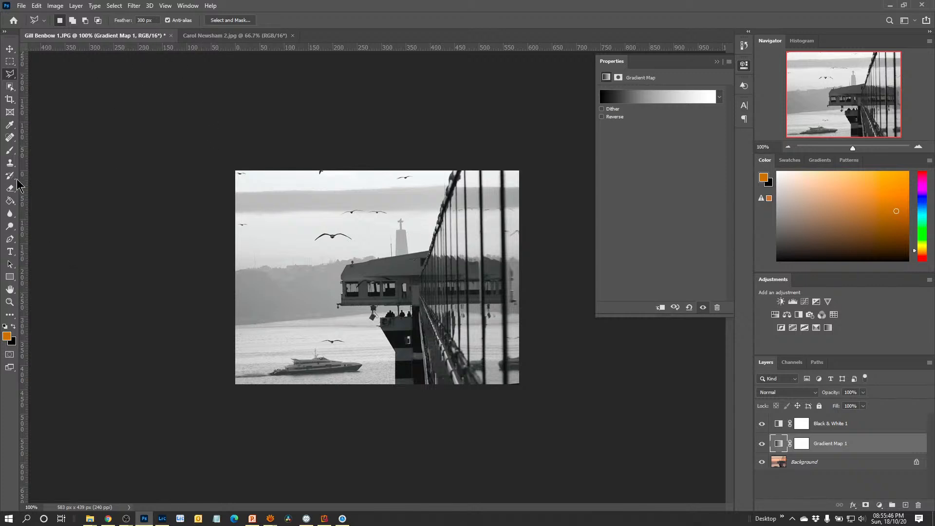
- Set the lasso feather to 100 px and outline a large central area of the bridge photo inside its edges
left_click_drag(140, 21, 98, 21)
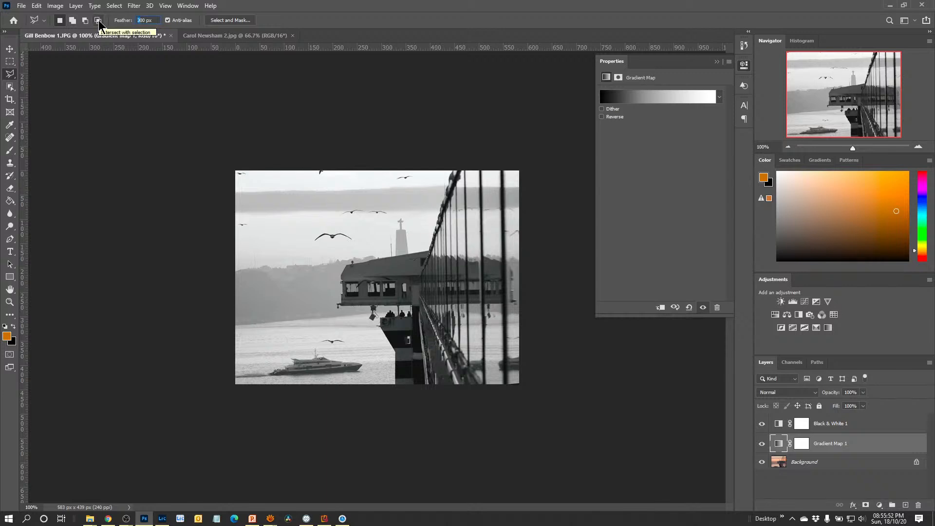
type("1")
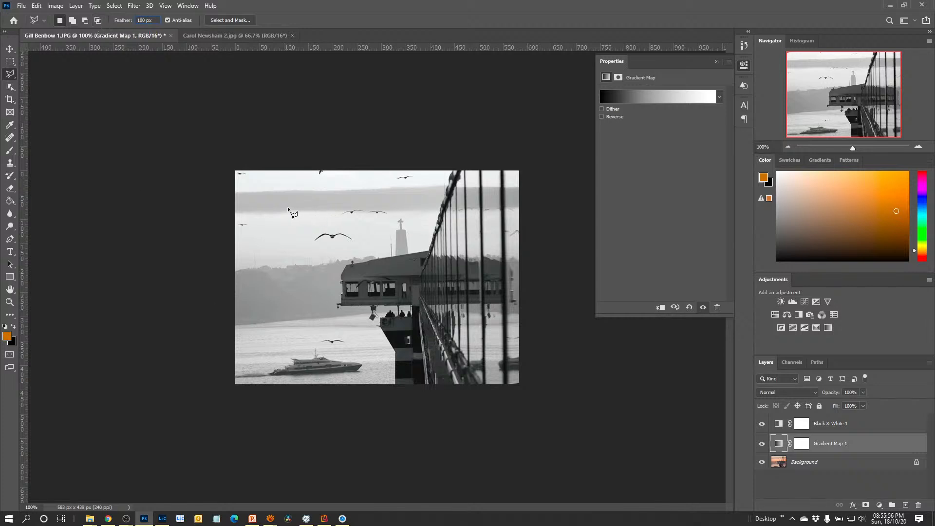
left_click(407, 196)
left_click(476, 205)
left_click(496, 227)
left_click(504, 257)
left_click(462, 363)
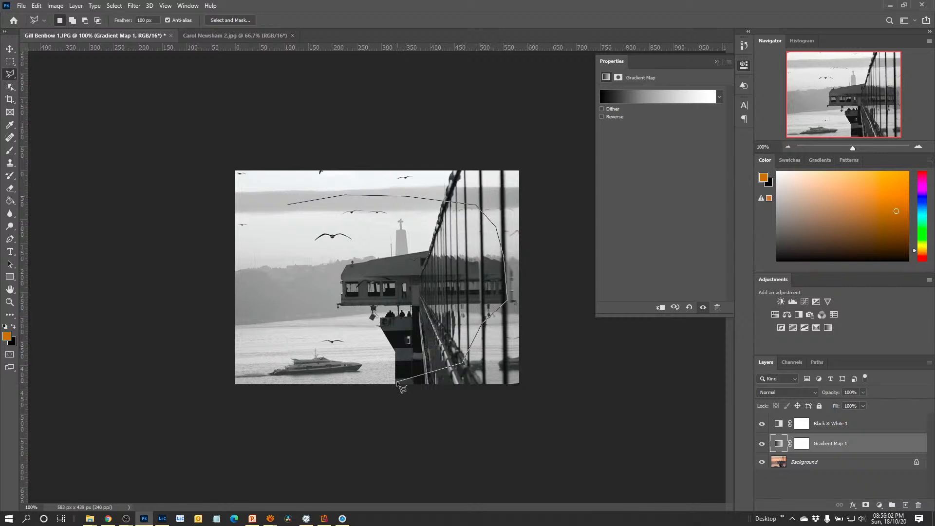
left_click(395, 383)
left_click(262, 355)
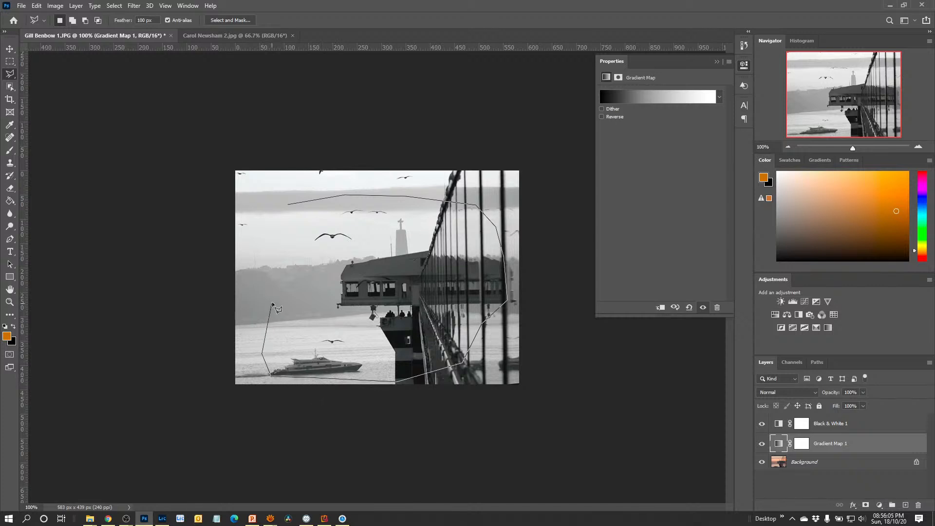
left_click(288, 204)
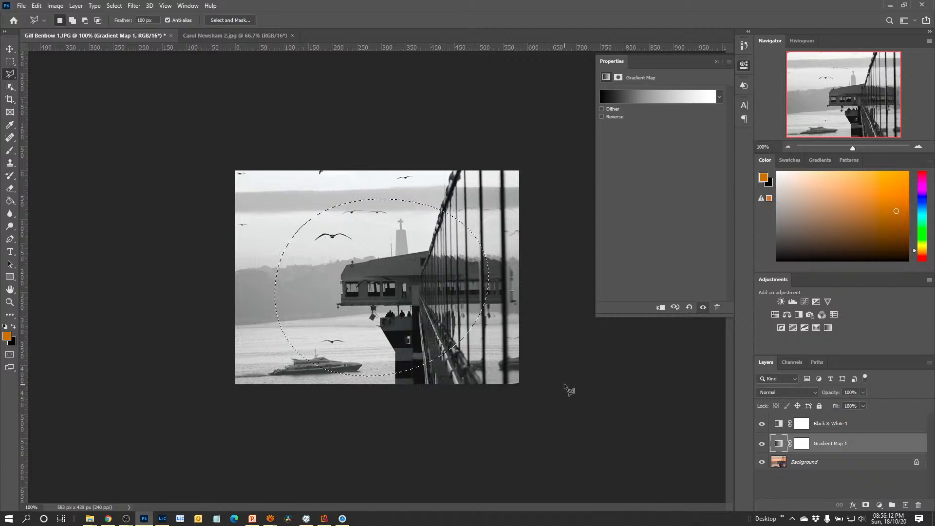
- Add a Curves adjustment layer above Black & White 1, masked by the selection, and pull its midtone point to input 162, output 99
left_click(876, 424)
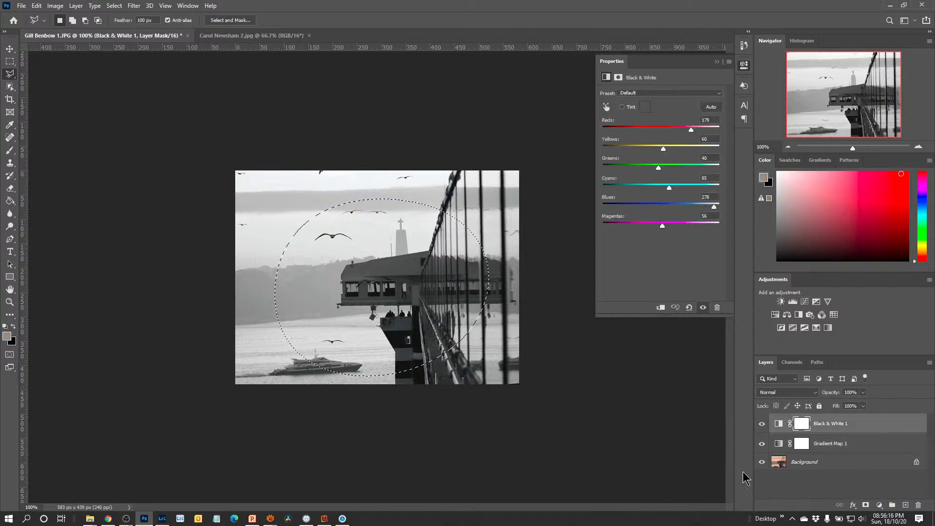
left_click(880, 506)
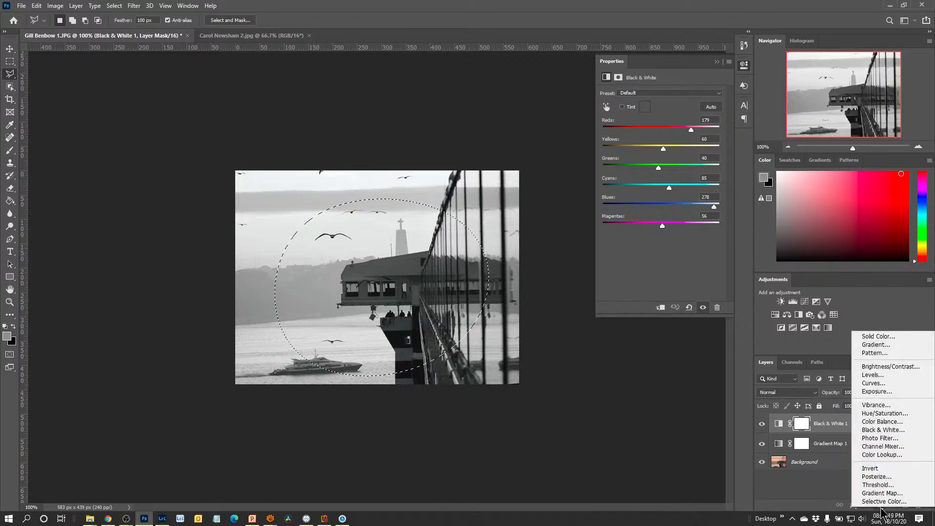
left_click(874, 383)
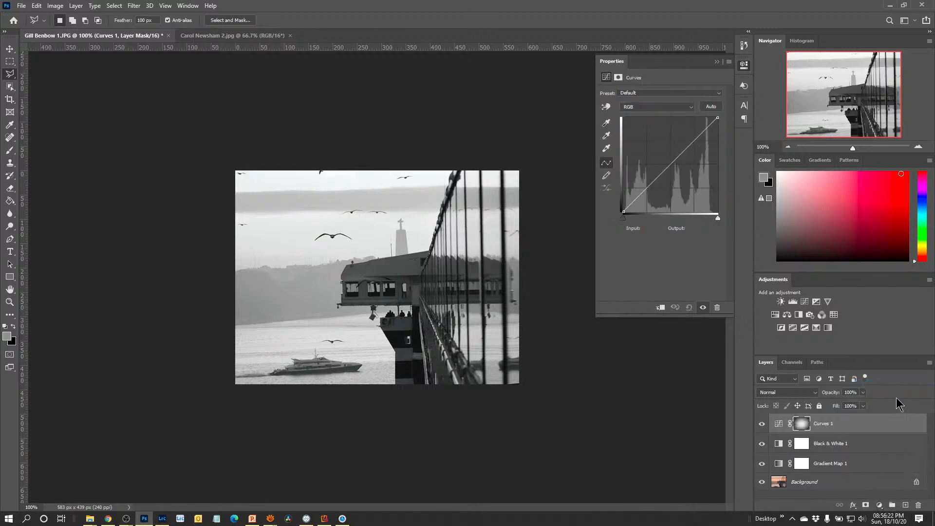
mouse_move(671, 166)
left_mouse_down()
mouse_move(682, 178)
mouse_move(657, 155)
mouse_move(683, 175)
left_mouse_up()
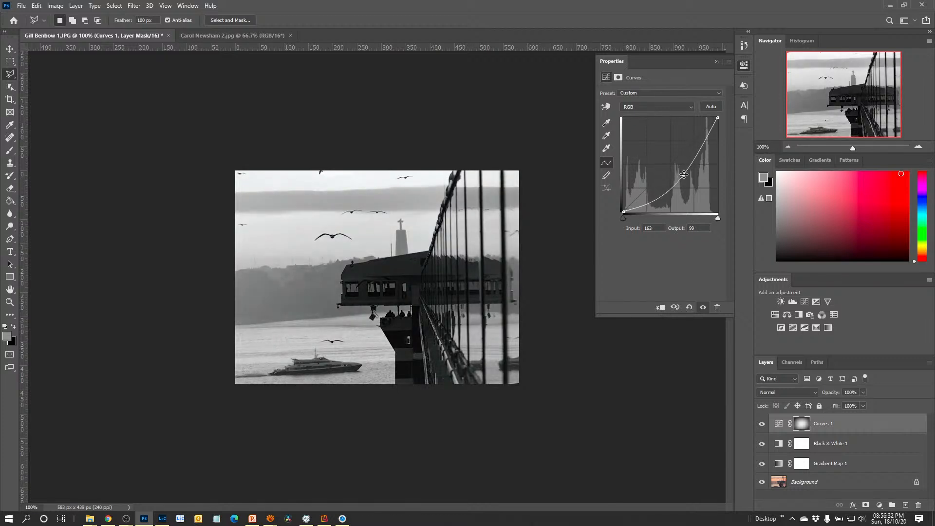
- Invert the Curves 1 layer mask and move the curve's point to input 184, output 129
left_click(799, 426)
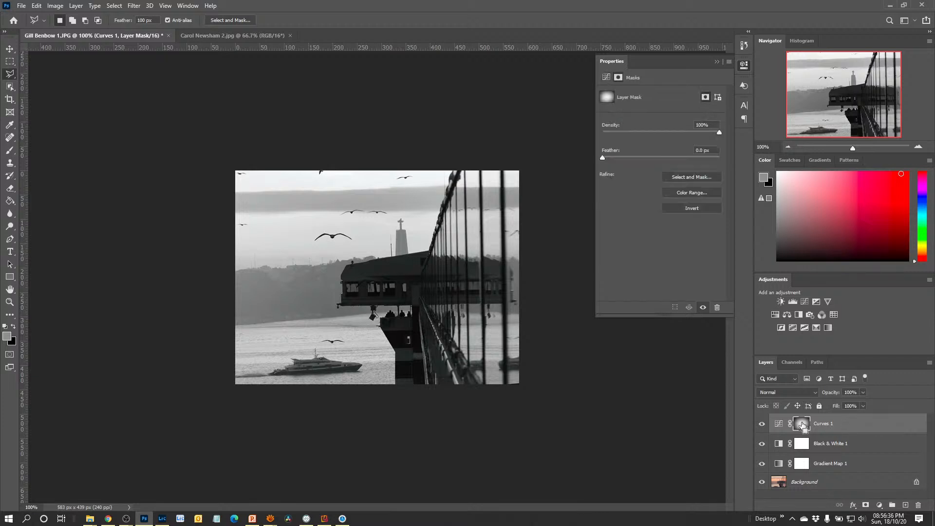
key("ctrl+i")
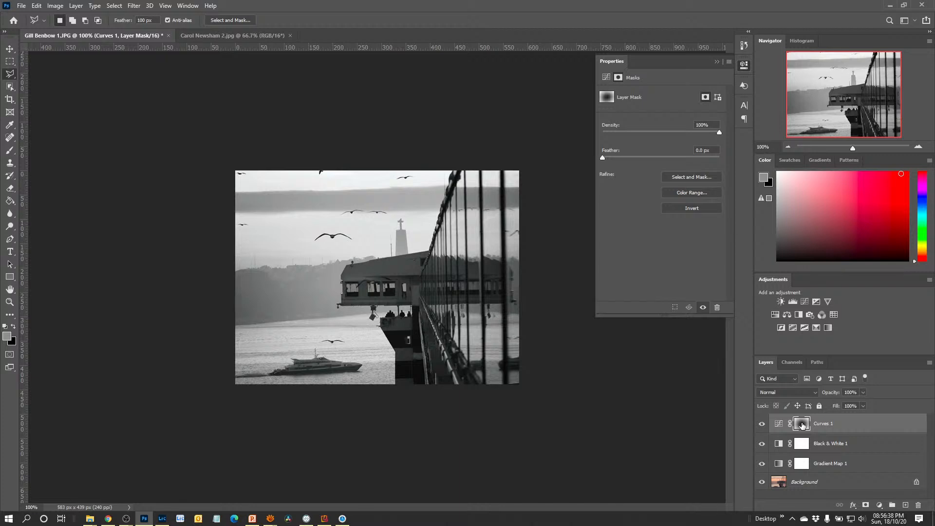
left_click(778, 424)
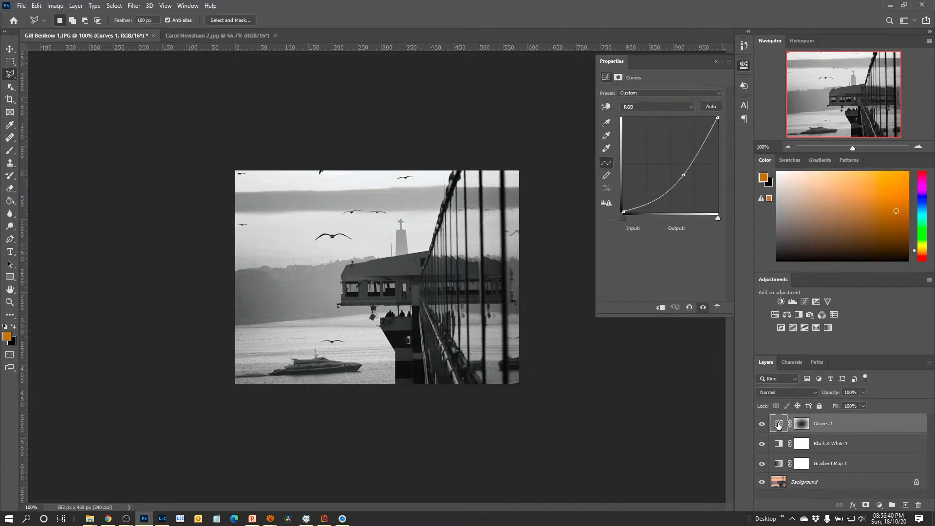
mouse_move(683, 175)
left_mouse_down()
mouse_move(695, 181)
mouse_move(694, 152)
mouse_move(694, 163)
left_mouse_up()
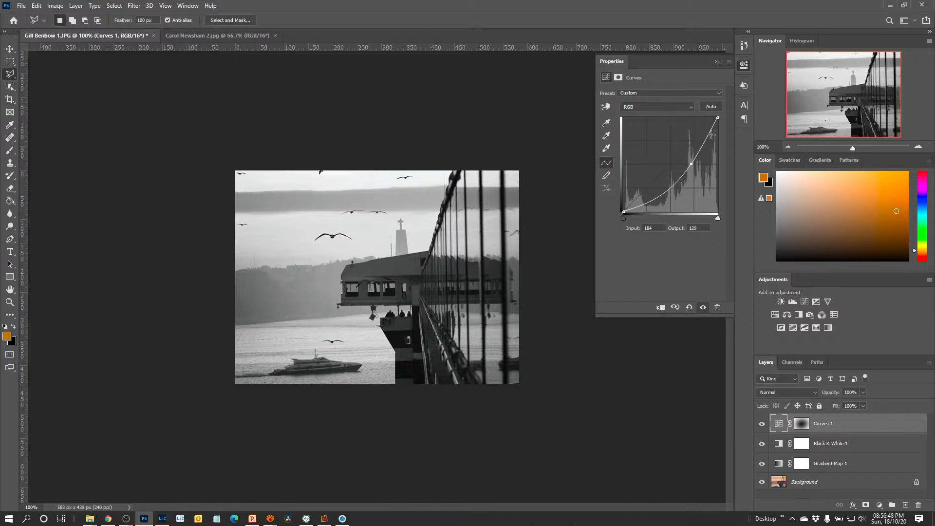
- Add a highlight point near the upper end of the curve and set the midtone point to input 173, output 120
left_click(711, 136)
left_click_drag(711, 137, 710, 137)
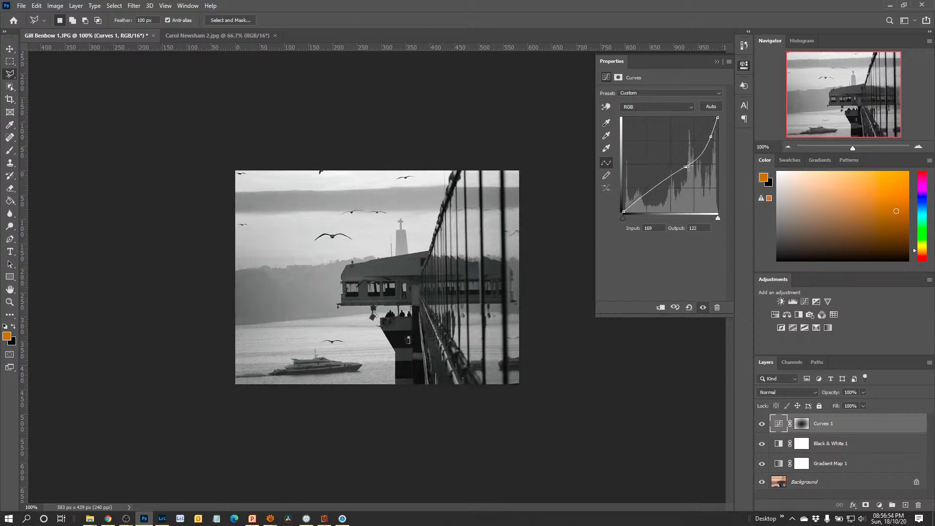
left_click(691, 168)
left_click_drag(691, 168, 687, 167)
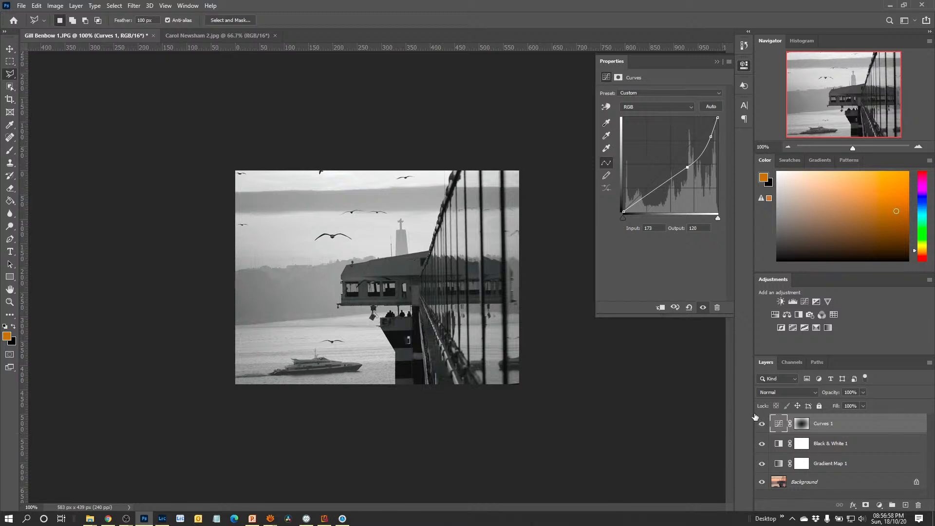
- Compare the bridge photo with and without the Curves 1 layer, leaving the layer shown
left_click(762, 425)
left_click(762, 425)
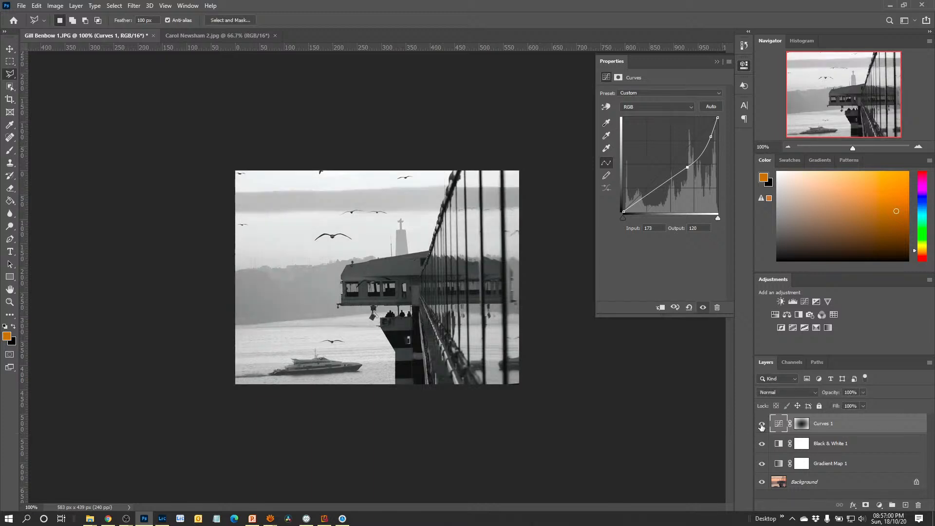
left_click(762, 425)
left_click(762, 424)
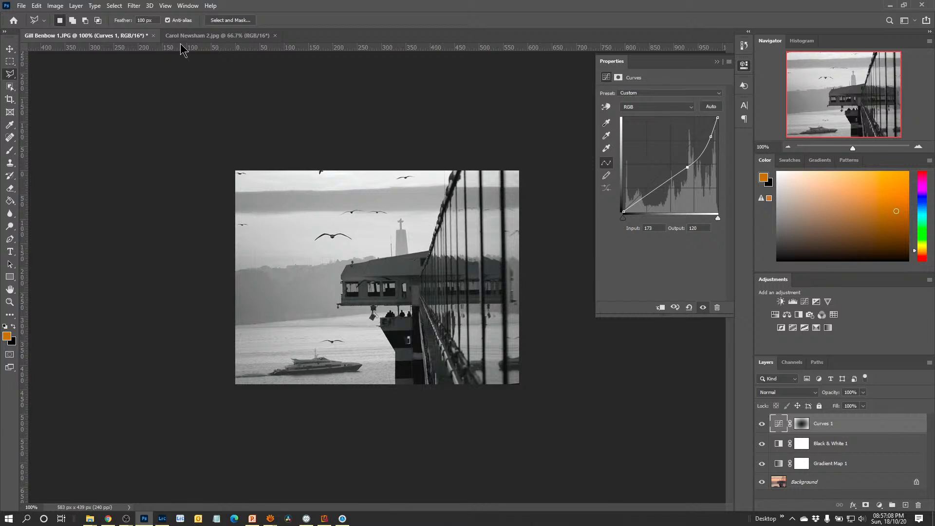
- Switch to the portrait of the seated man, fit it to the screen, and add a Curves adjustment layer above the Background
left_click(195, 35)
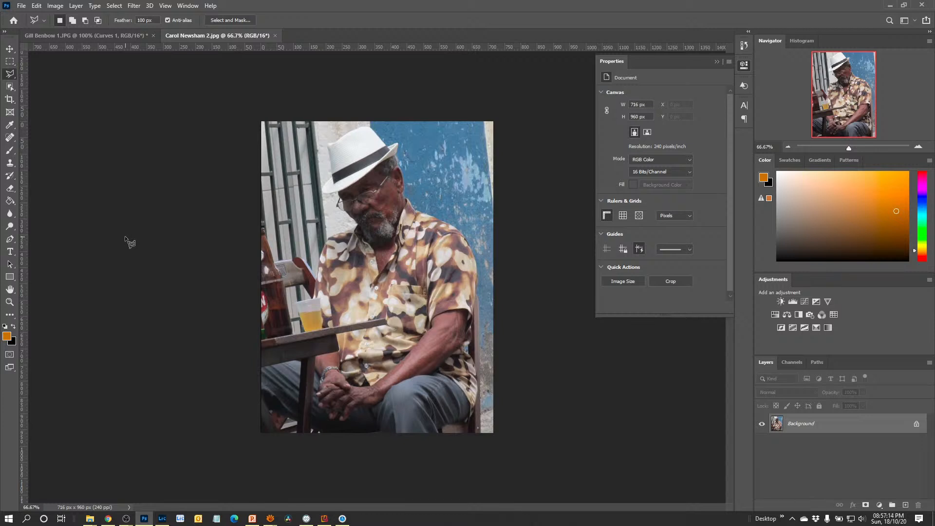
left_click(9, 51)
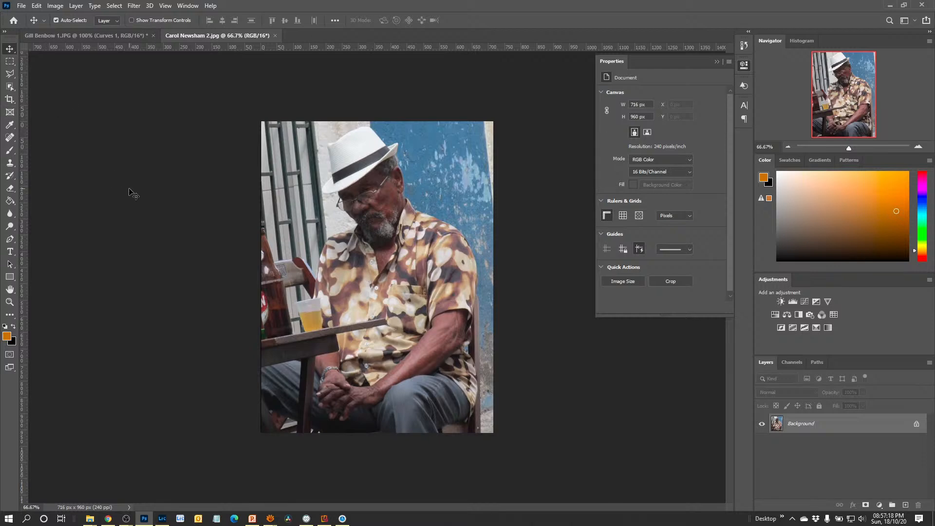
key("ctrl+0")
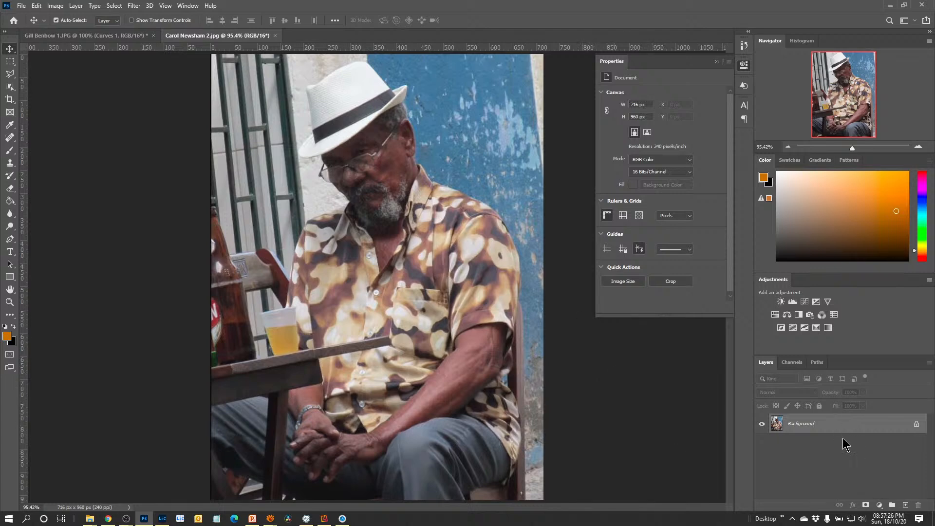
left_click(879, 506)
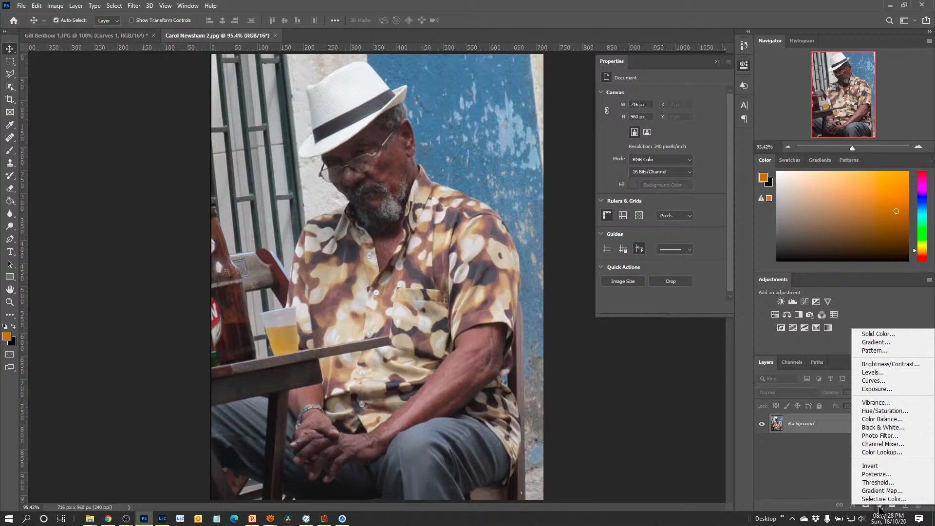
left_click(873, 381)
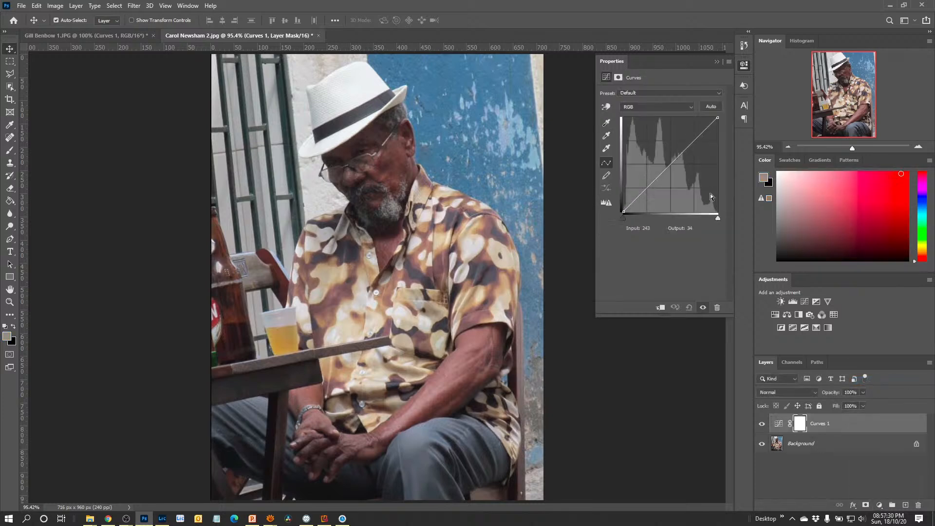
- Brighten the portrait by raising the curve's midtones and highlights, with another point holding the shadows
left_click_drag(669, 167, 666, 159)
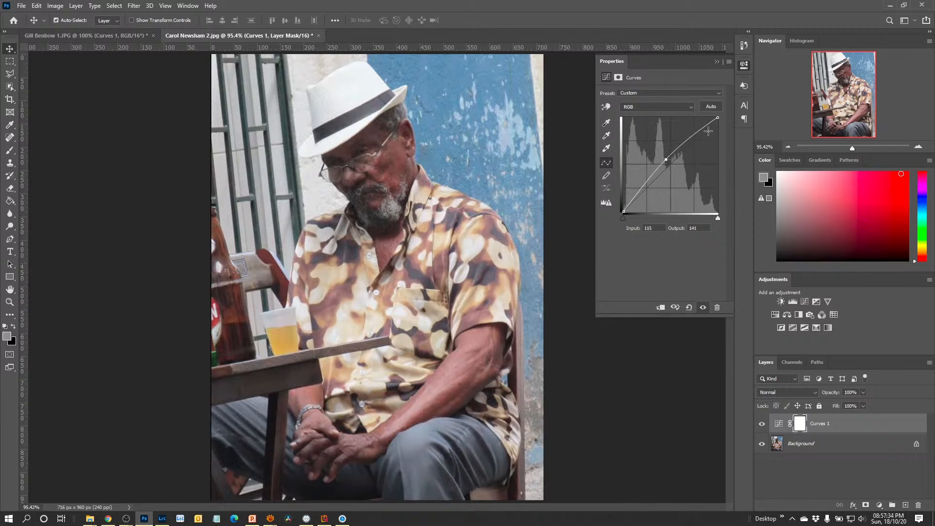
left_click_drag(700, 131, 698, 129)
left_click_drag(647, 184, 664, 158)
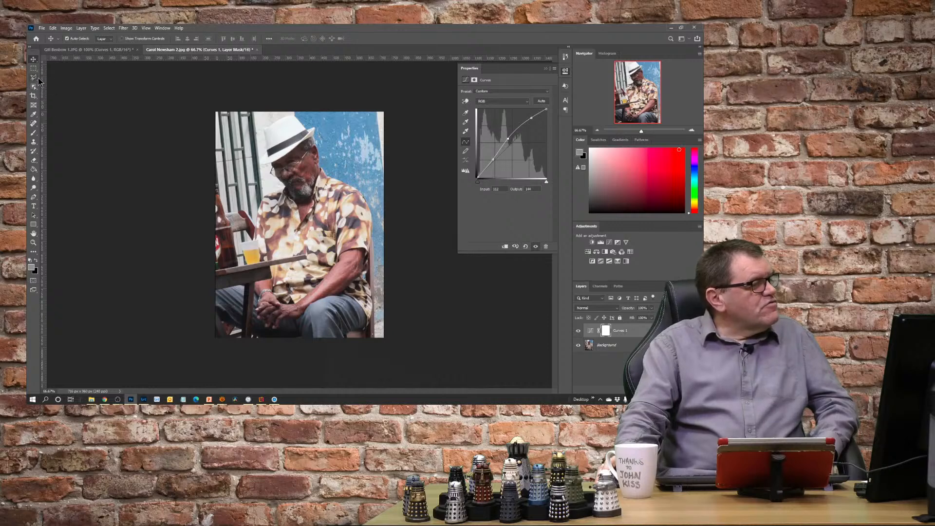
- Rotate the portrait clockwise with the Crop tool to straighten it, fit the crop tightly around the seated man, and commit the crop
left_click(34, 96)
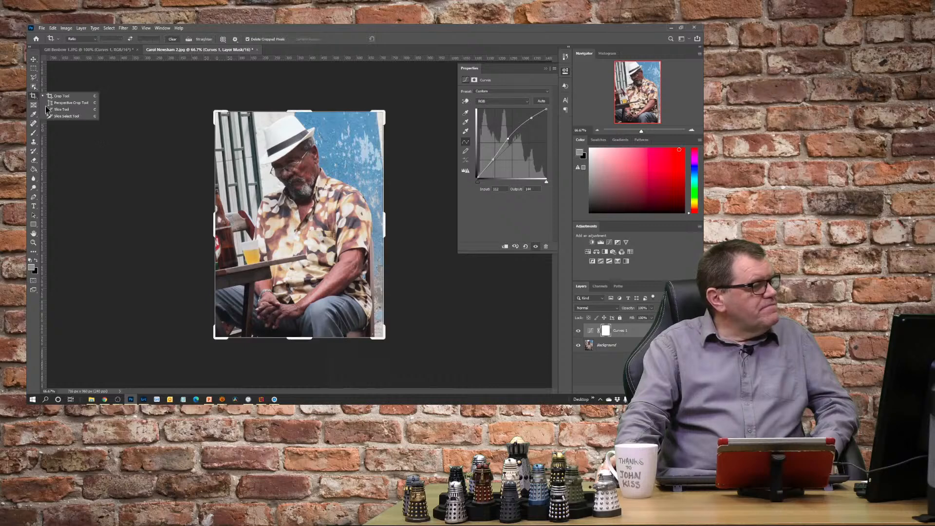
left_click_drag(394, 338, 378, 348)
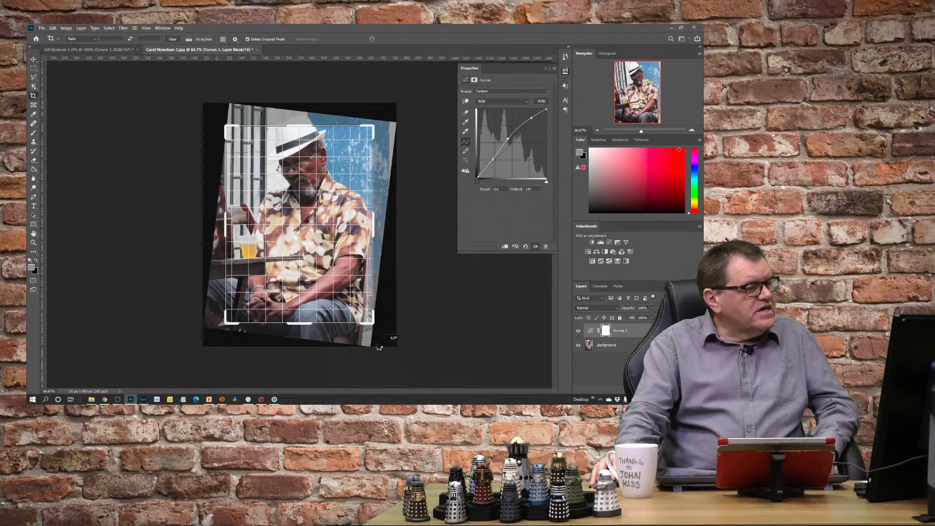
left_click_drag(379, 348, 379, 349)
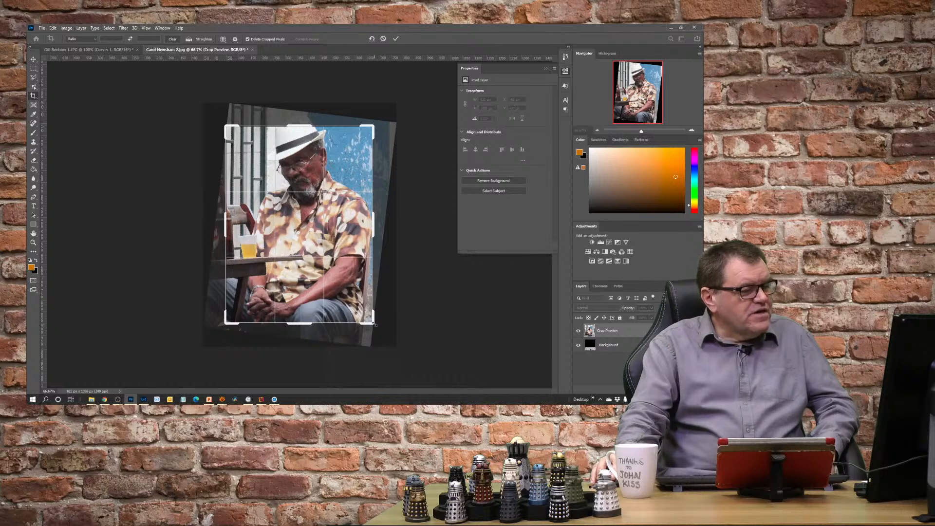
left_click_drag(374, 323, 370, 329)
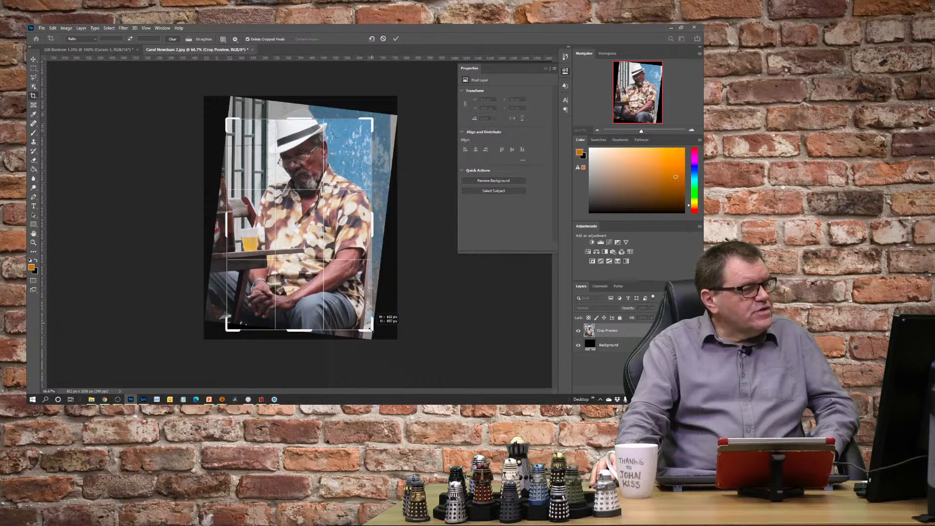
left_click_drag(371, 330, 371, 330)
left_click_drag(229, 122, 227, 119)
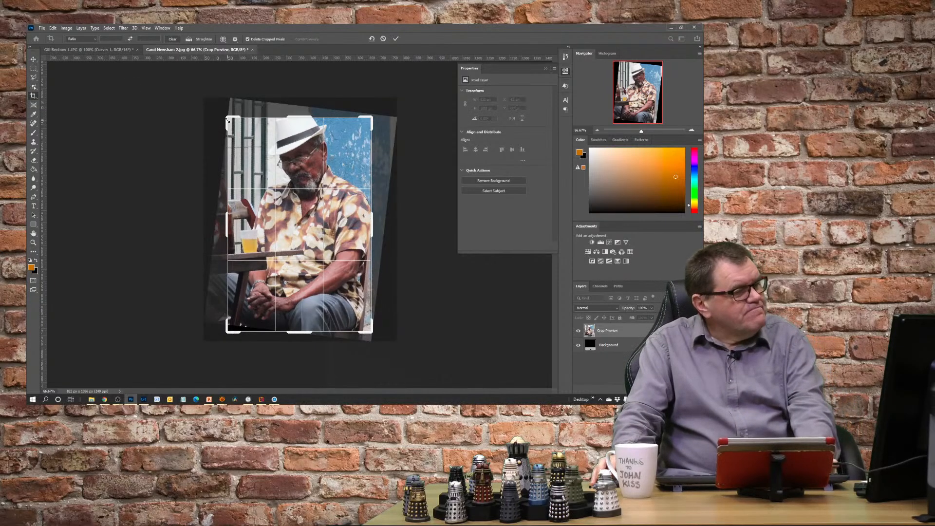
left_click(34, 97)
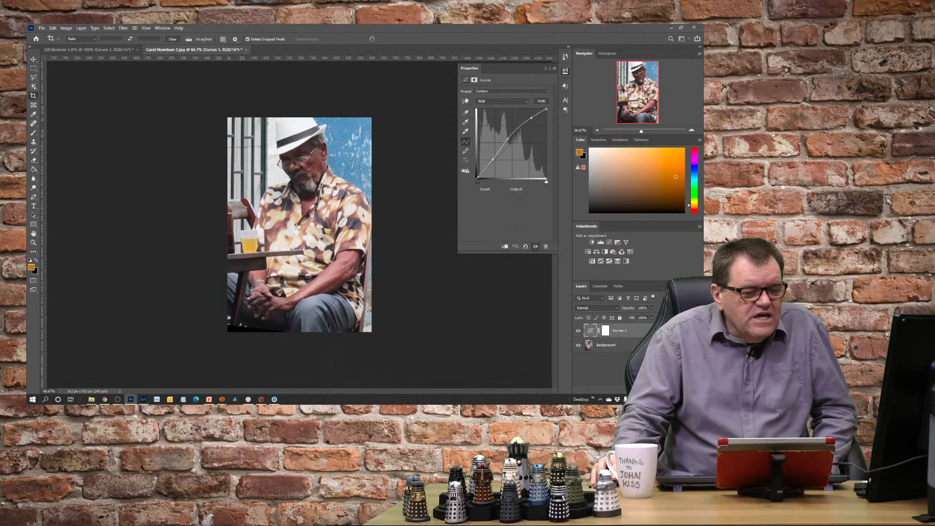
- Add a Gradient Map adjustment layer above Curves 1 using the Black, White preset, with the gradient midpoint at 39%
left_click(642, 390)
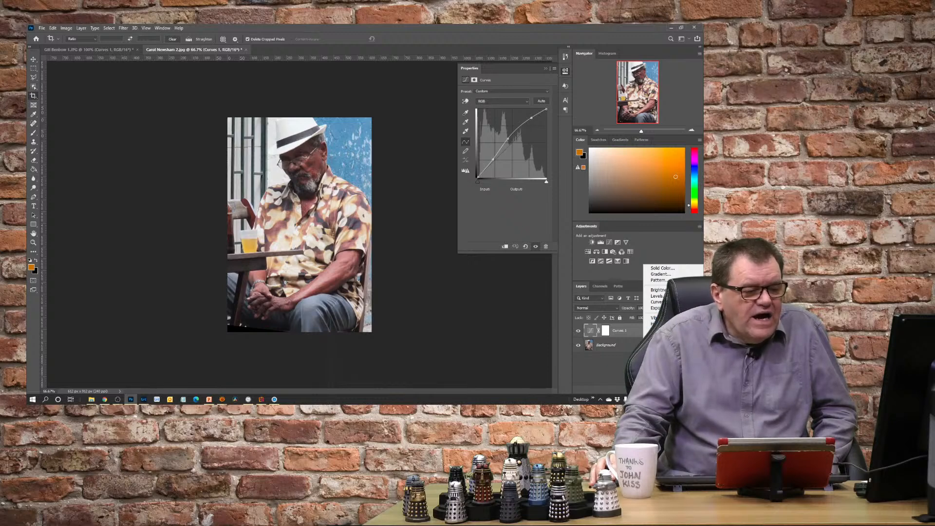
left_click(658, 380)
left_click(498, 95)
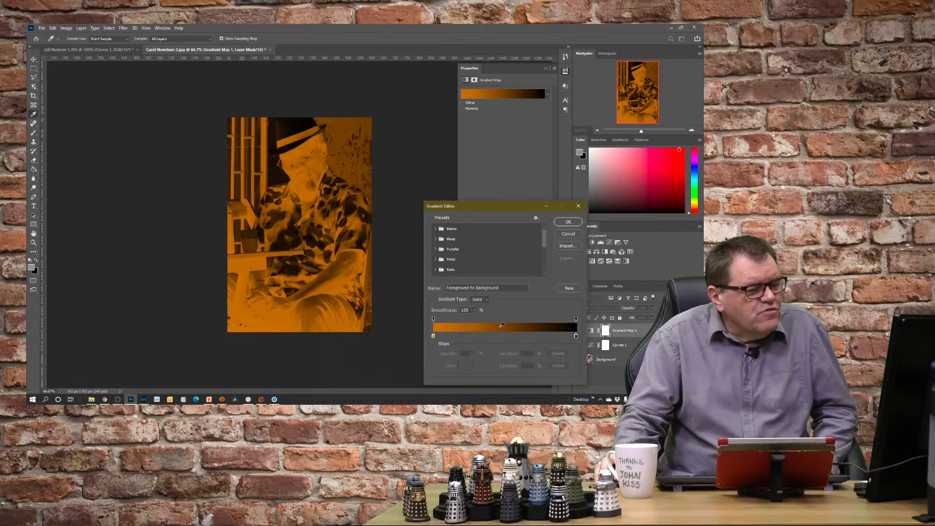
left_click(435, 228)
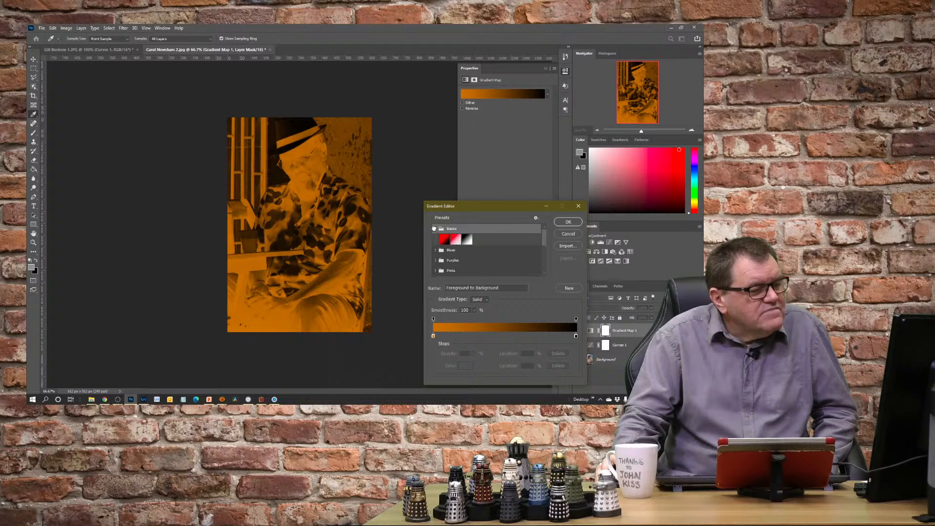
left_click(468, 240)
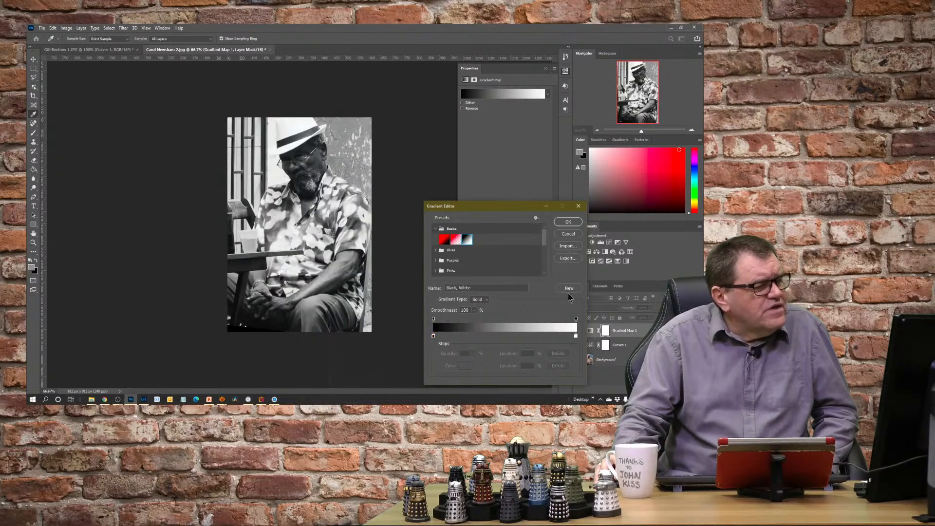
left_click(434, 336)
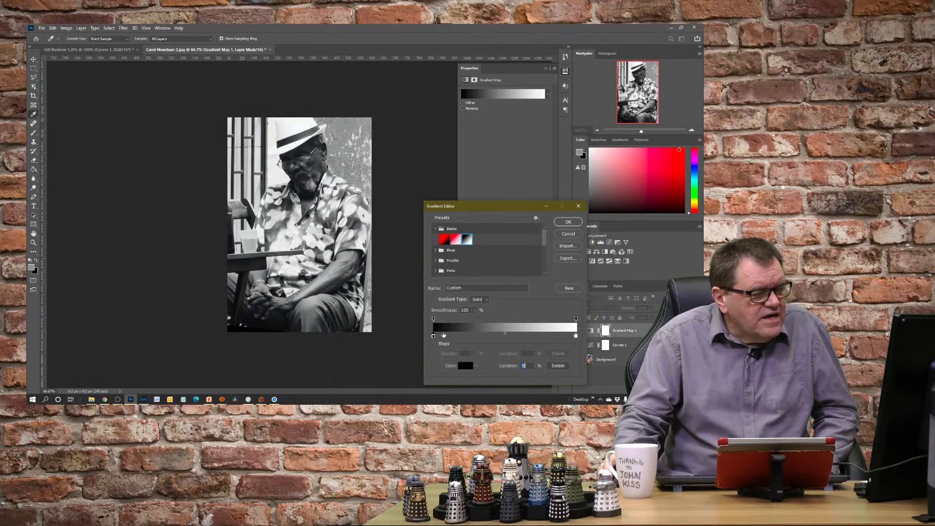
mouse_move(505, 335)
left_mouse_down()
mouse_move(481, 336)
mouse_move(490, 336)
left_mouse_up()
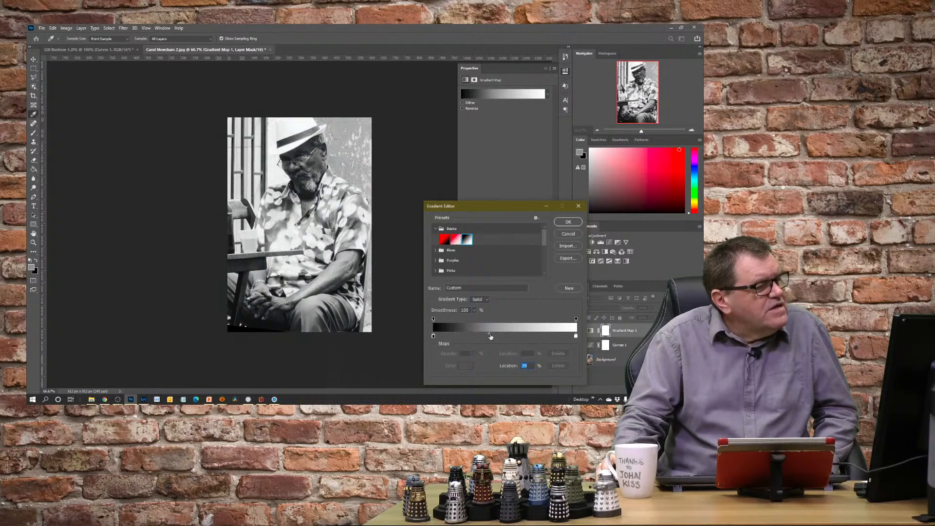
left_click(490, 336)
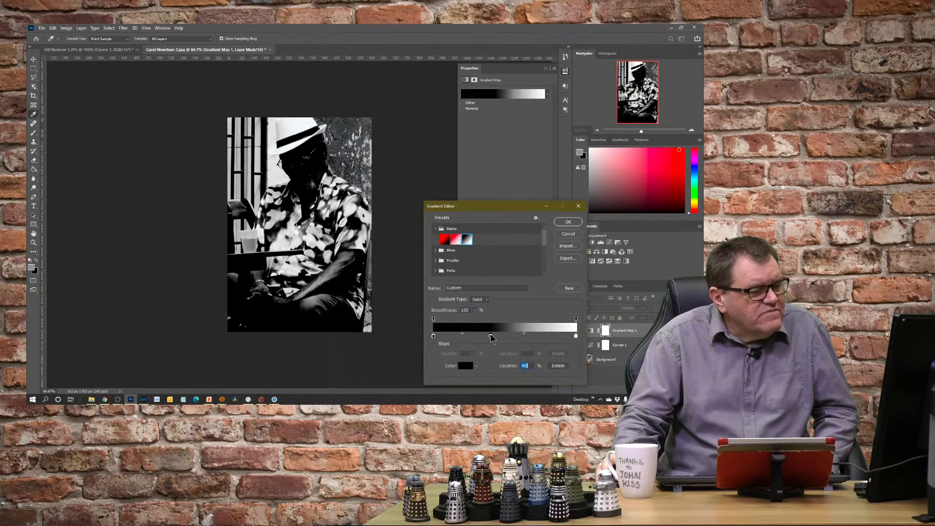
double_click(490, 336)
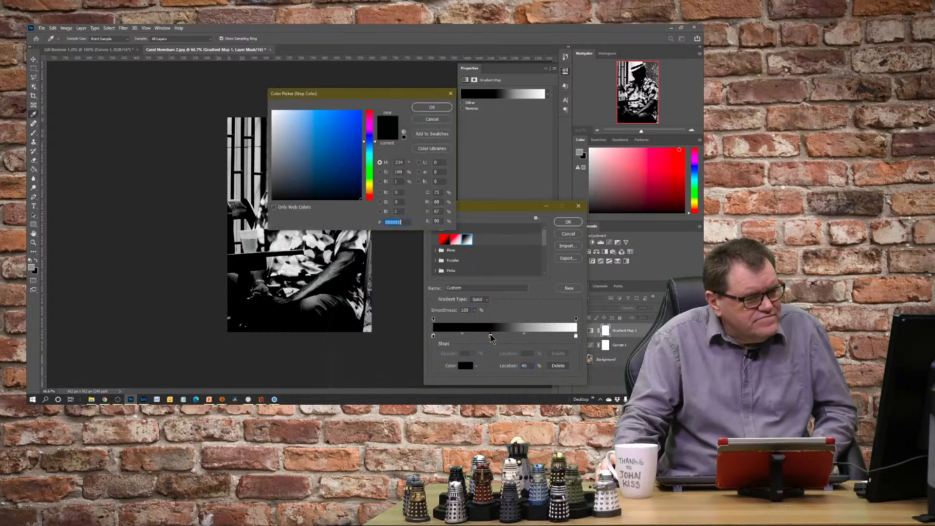
left_click(439, 122)
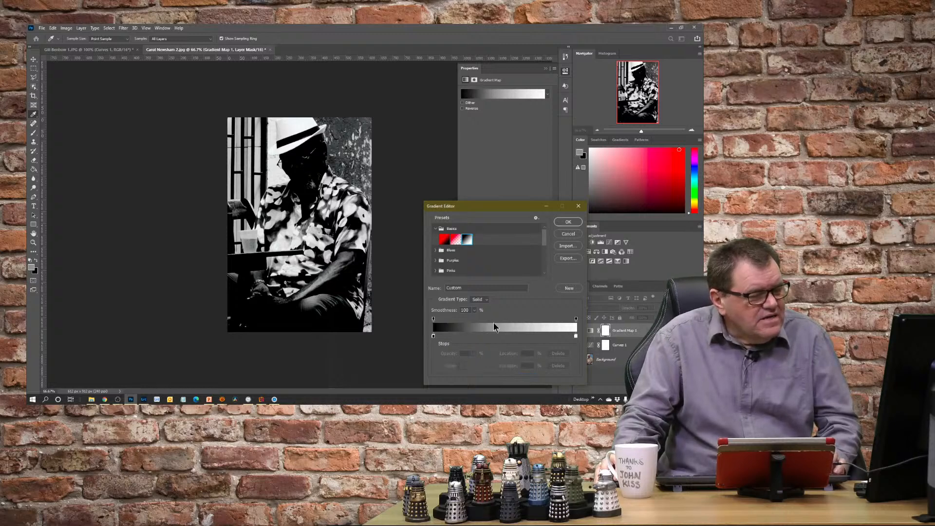
left_click_drag(490, 336, 482, 358)
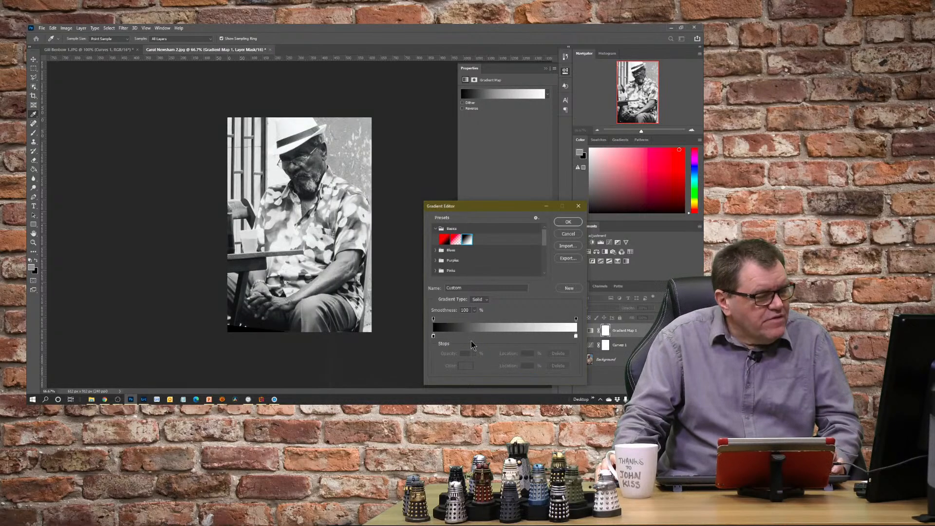
- Accept the gradient, hide the Gradient Map layer, and add a Black & White adjustment layer above it
left_click(568, 222)
key("c")
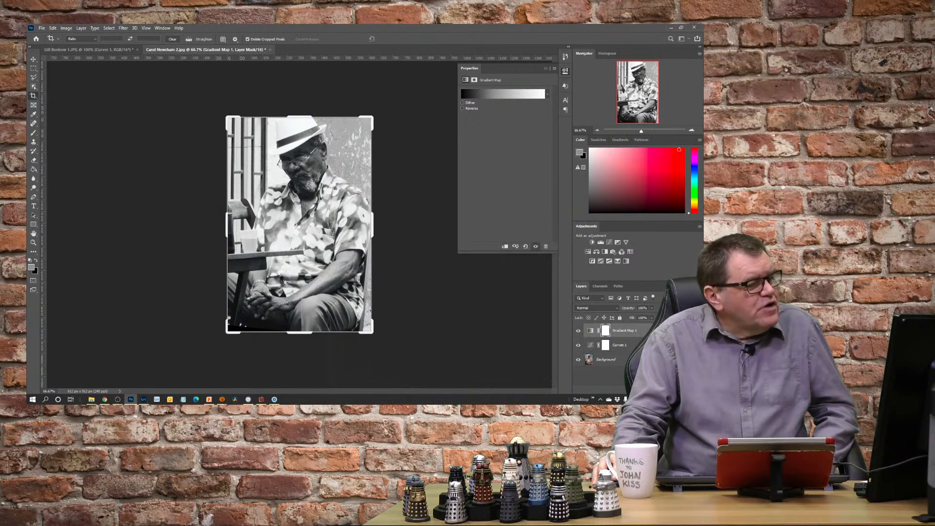
left_click(578, 331)
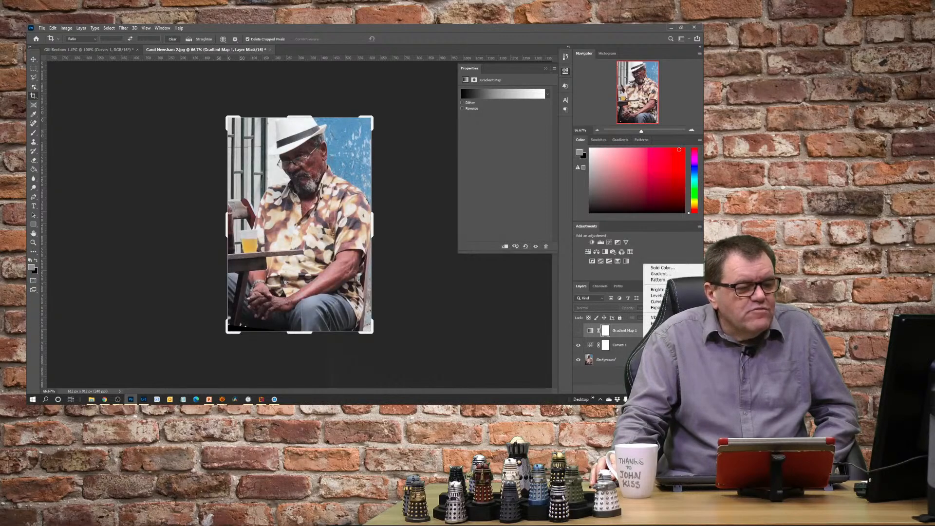
left_click(662, 335)
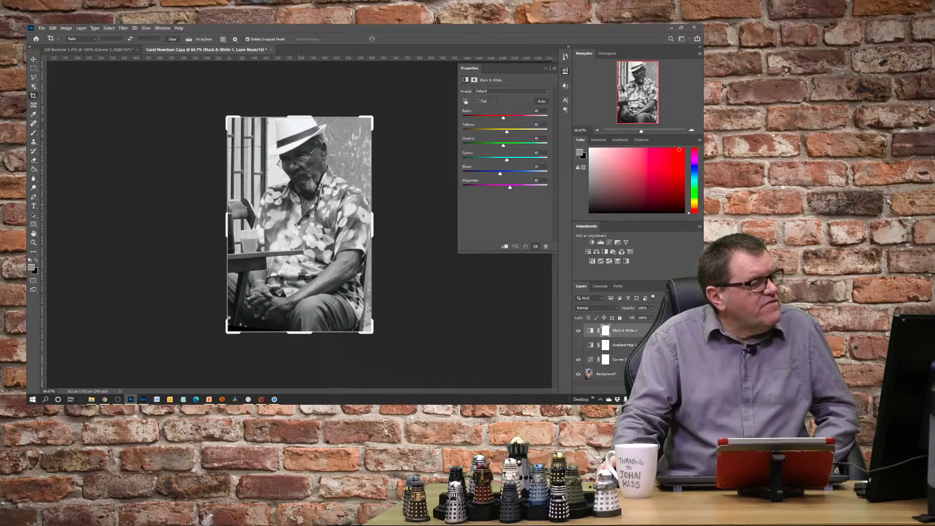
- In the Black & White adjustment, lighten the reds for the skin, raise greens slightly, and darken yellows, cyans, blues and magentas
left_click(466, 101)
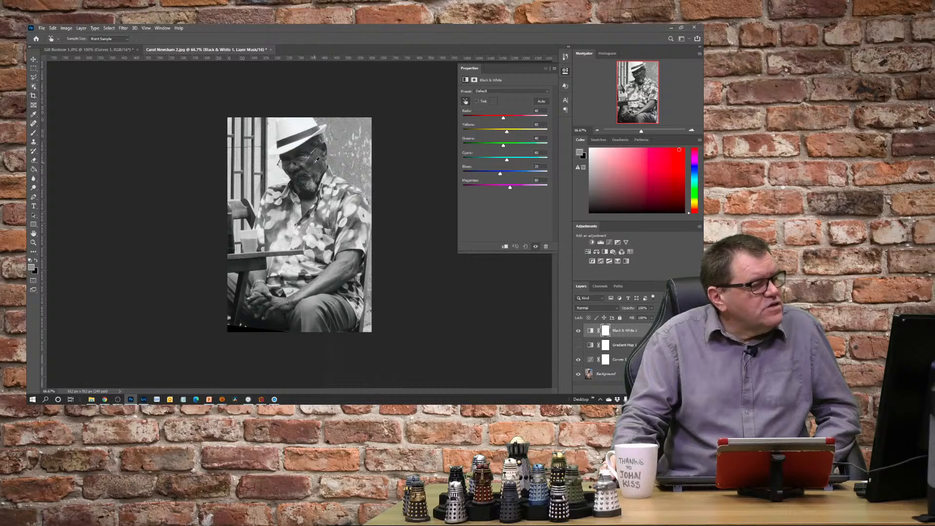
left_click_drag(323, 164, 348, 167)
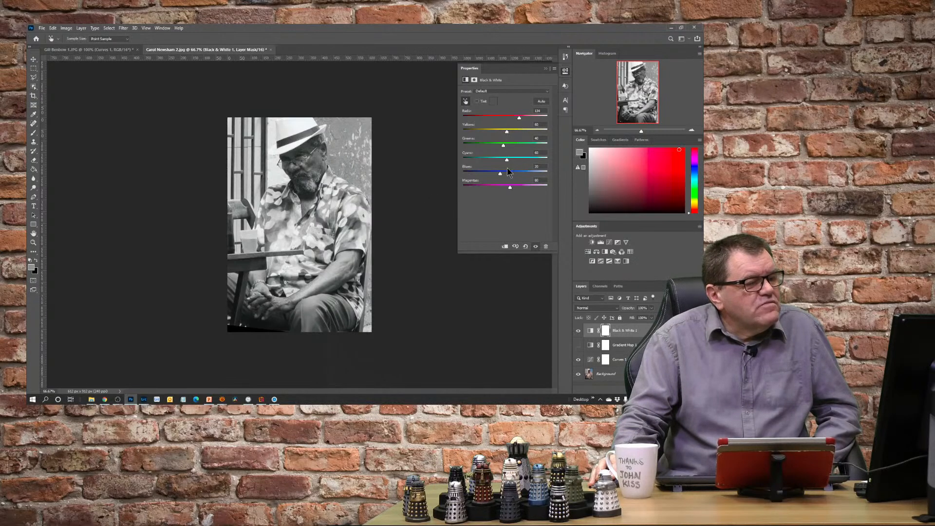
left_click_drag(500, 174, 485, 207)
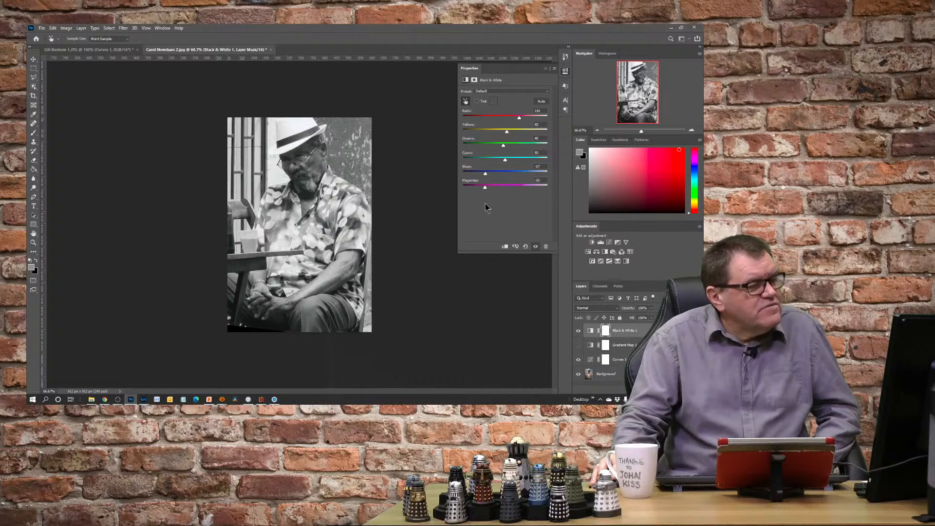
mouse_move(504, 145)
left_mouse_down()
mouse_move(533, 153)
mouse_move(479, 153)
mouse_move(523, 157)
mouse_move(491, 155)
left_mouse_up()
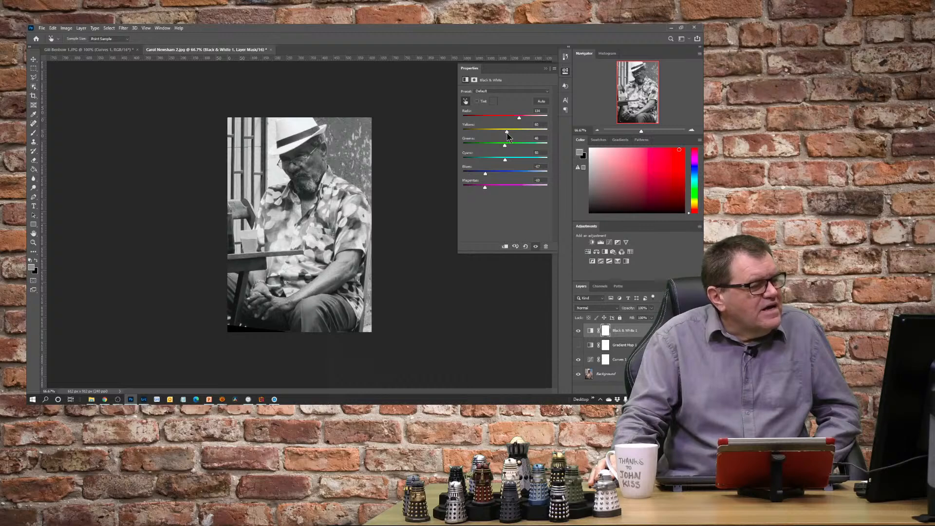
left_click_drag(508, 133, 522, 123)
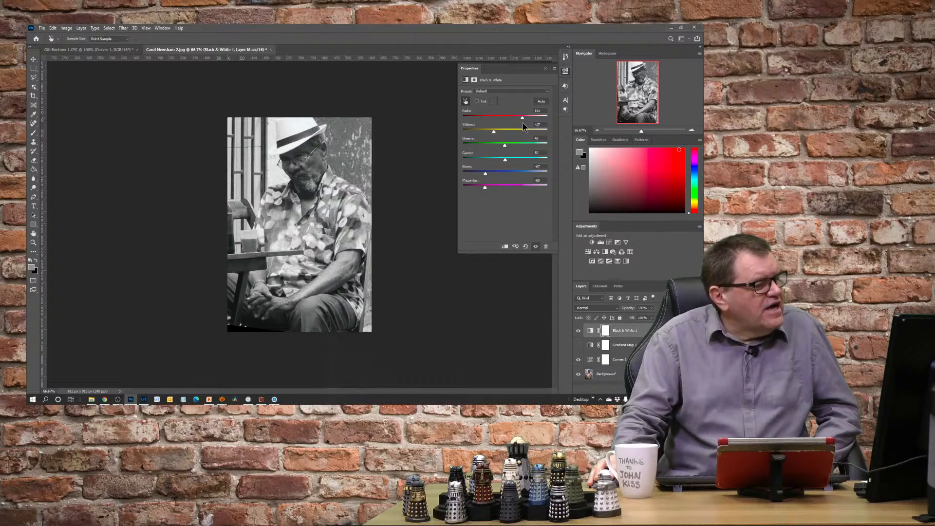
- Compare the portrait with and without the Gradient Map layer beneath the Black & White layer, leaving it shown
left_click(578, 345)
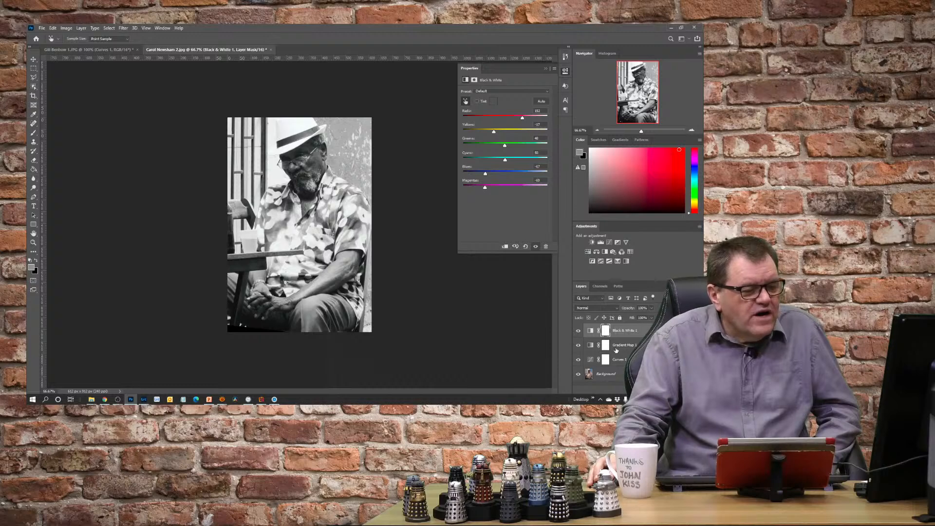
left_click(578, 346)
left_click(578, 346)
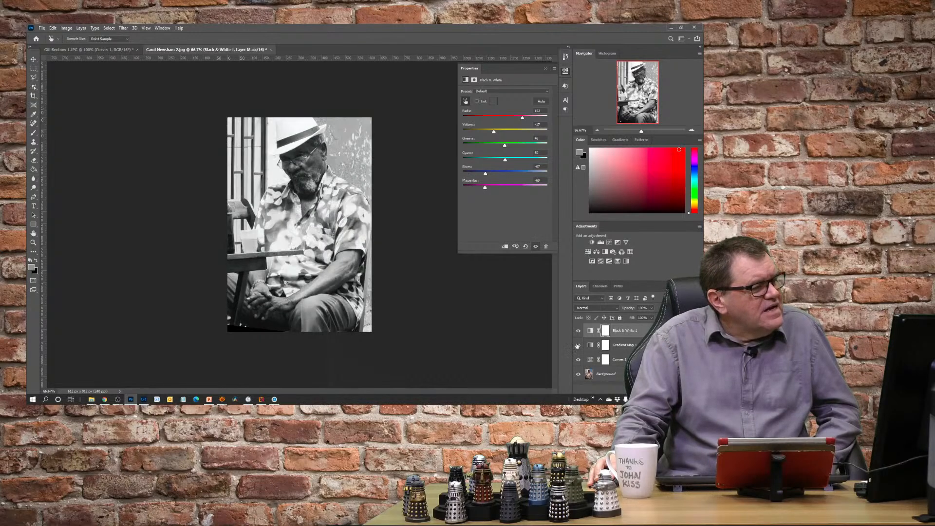
- Reopen the Gradient Map layer's gradient for editing and set the midpoint between black and white to 47%
left_click(606, 344)
key("c")
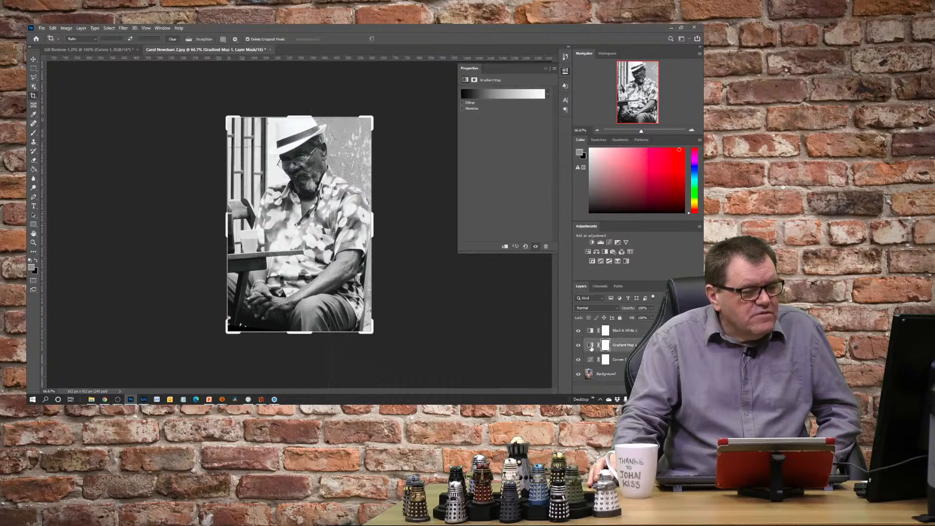
left_click(497, 95)
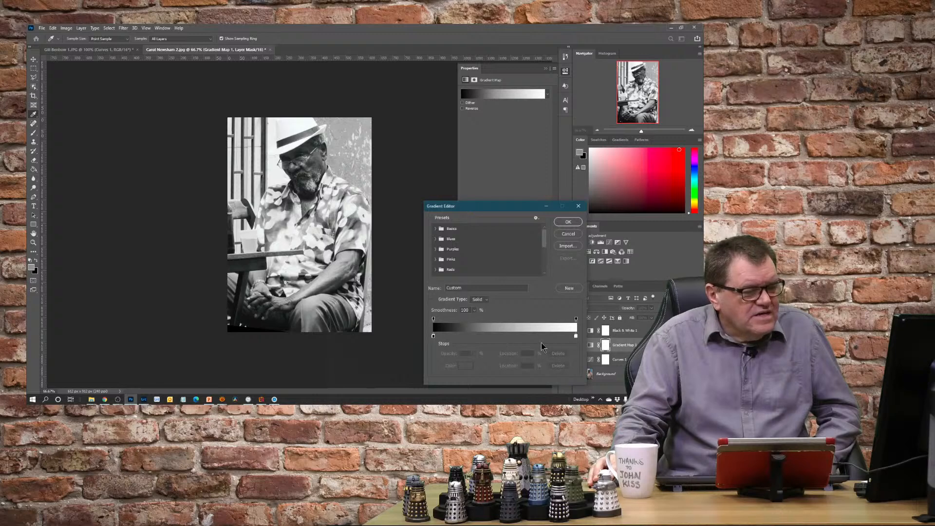
left_click(576, 336)
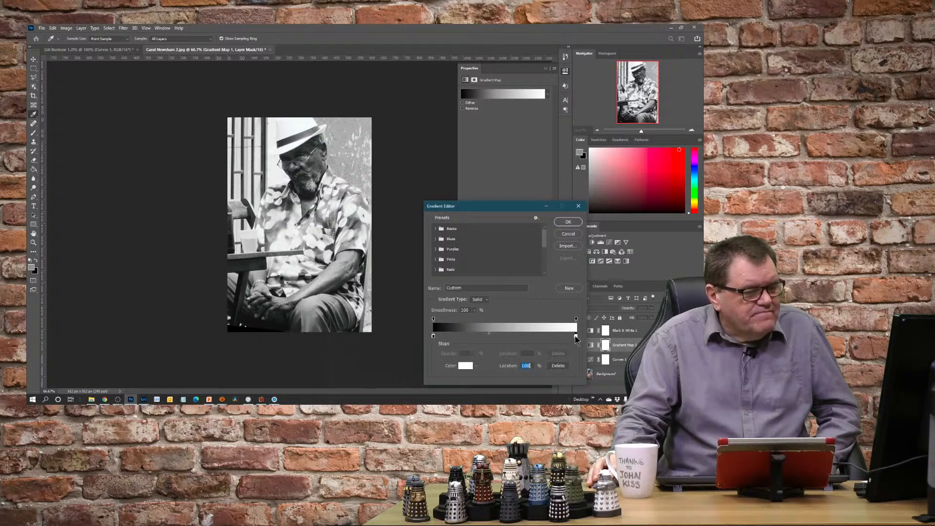
left_click_drag(489, 336, 500, 339)
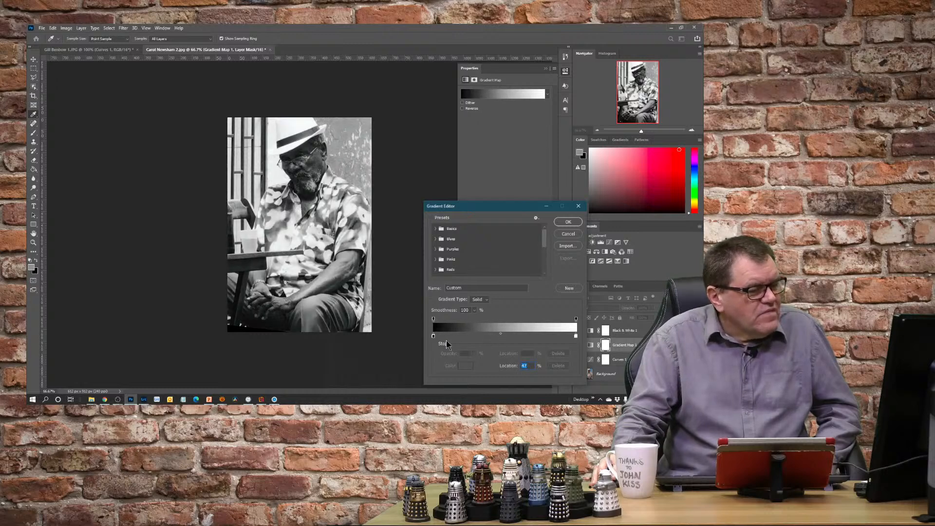
- Try moving the gradient's black color stop inward to 11%, and return it to the dark end
mouse_move(433, 336)
left_mouse_down()
mouse_move(460, 345)
mouse_move(447, 336)
left_mouse_up()
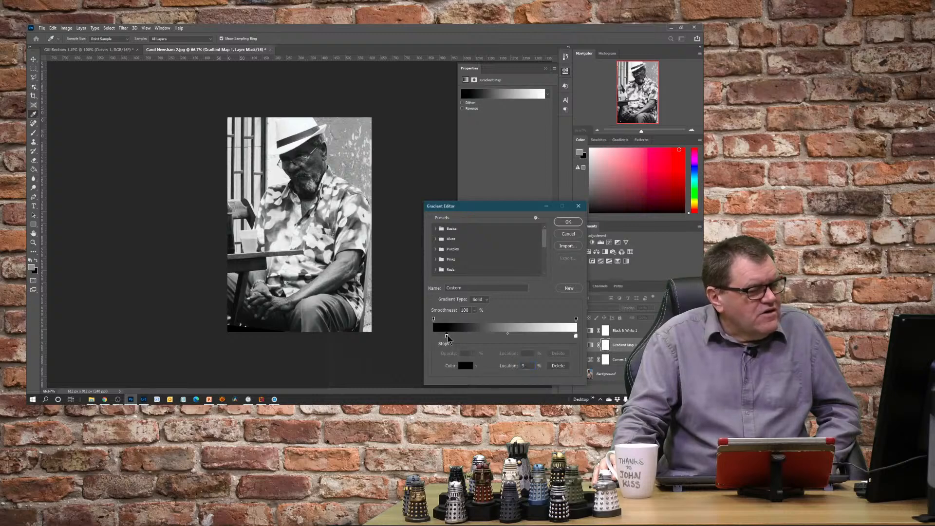
left_click(449, 336)
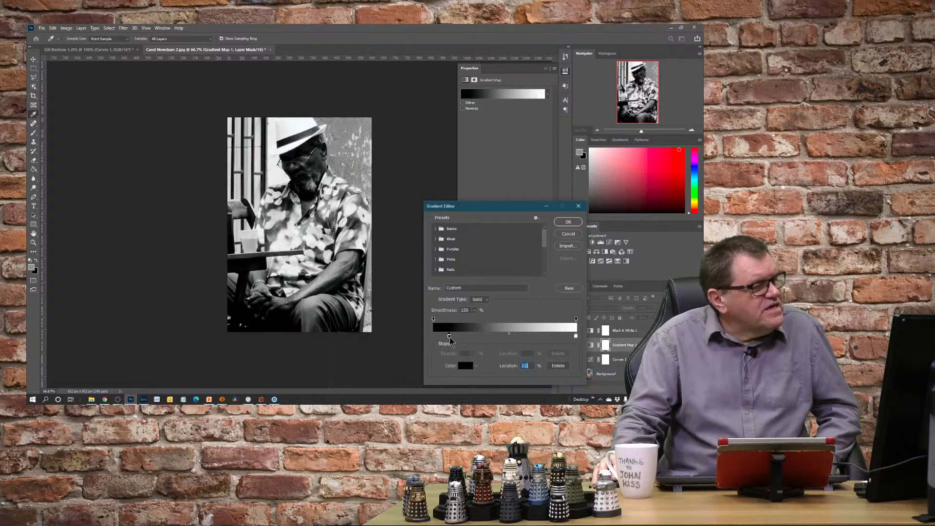
left_click_drag(449, 337, 433, 337)
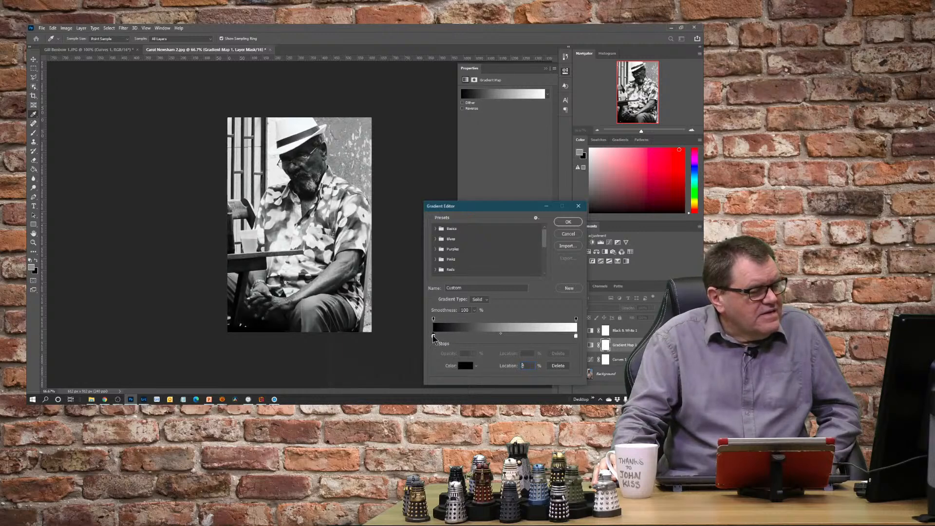
- Move the gradient's white color stop inward to 86%, set the midpoint to 55%, and accept the edited gradient
left_click(575, 337)
left_click_drag(575, 336, 557, 338)
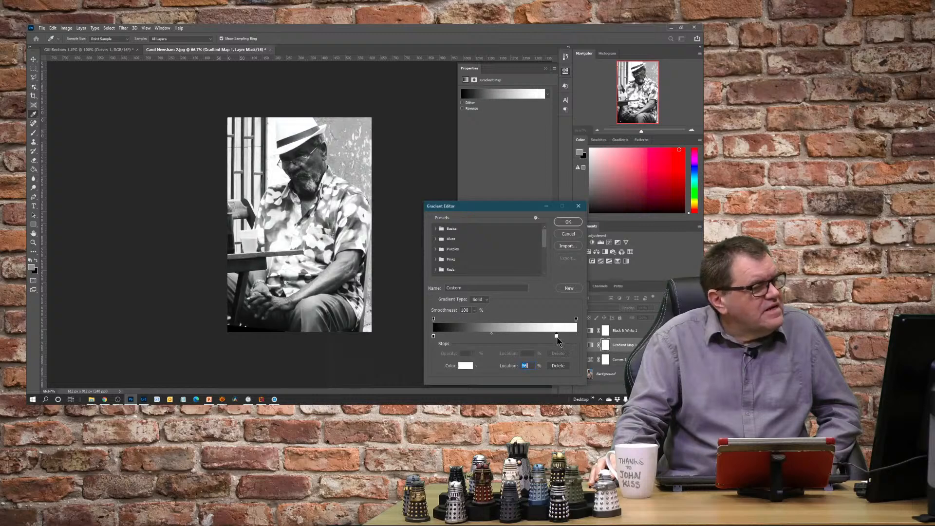
mouse_move(491, 334)
left_mouse_down()
mouse_move(478, 333)
mouse_move(501, 339)
left_mouse_up()
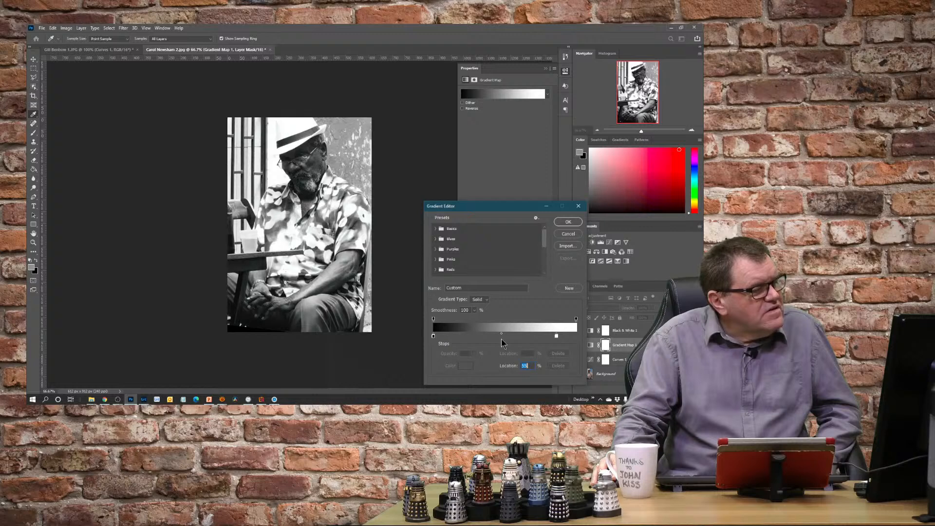
left_click(565, 222)
- Add a Curves adjustment layer above the Black & White layer and raise its midtones to brighten the portrait
key("c")
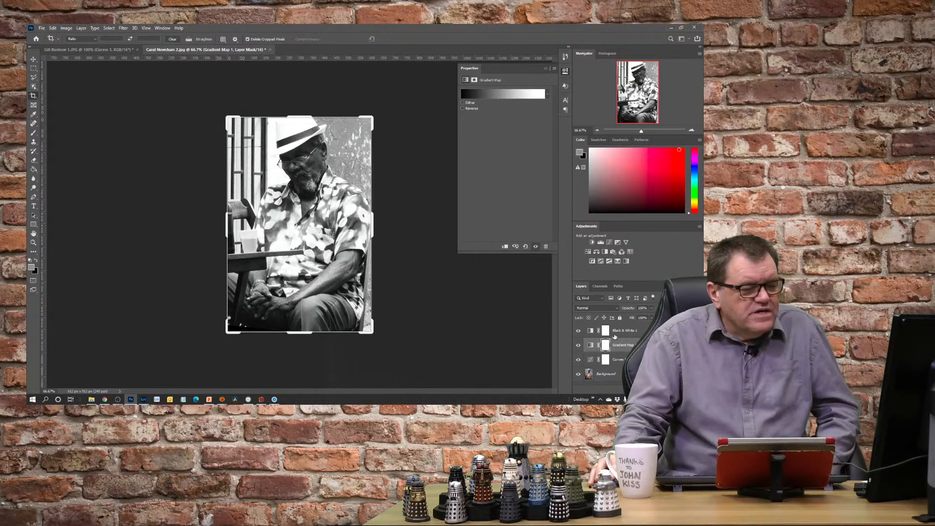
left_click(630, 332)
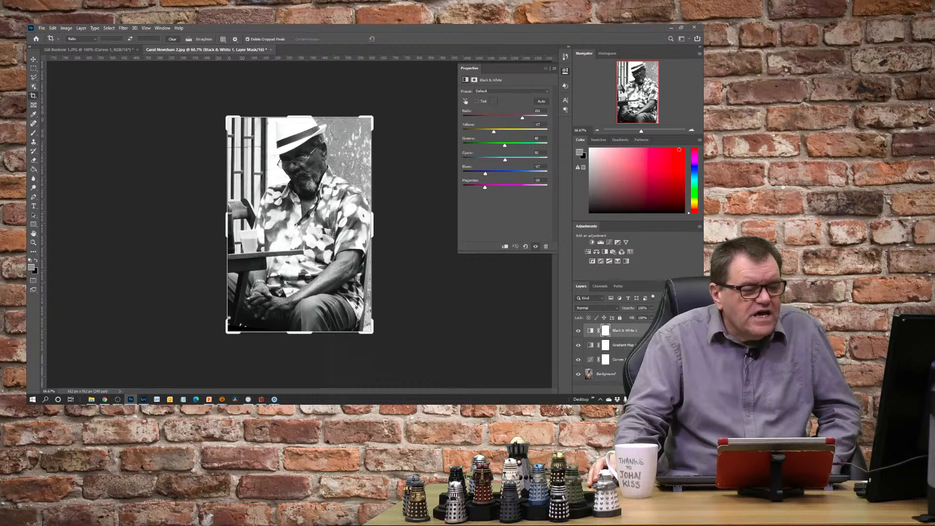
left_click(644, 389)
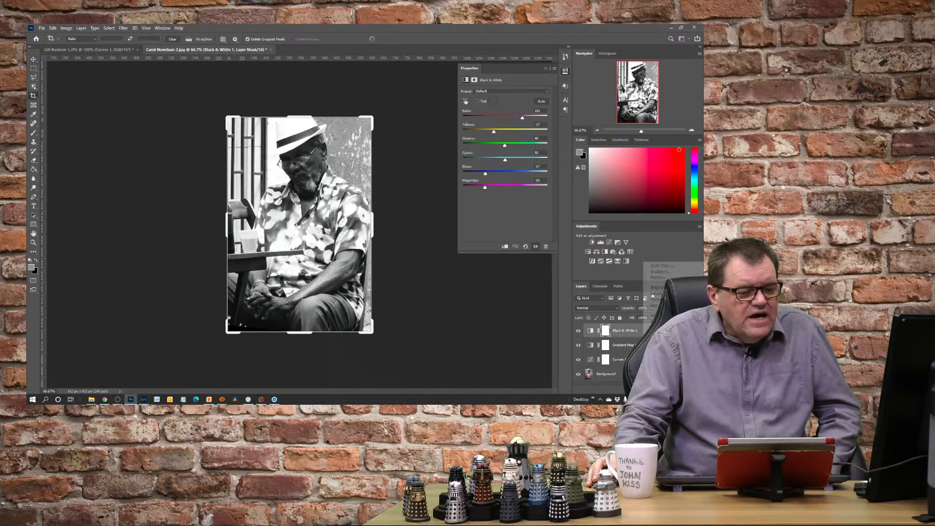
left_click(655, 299)
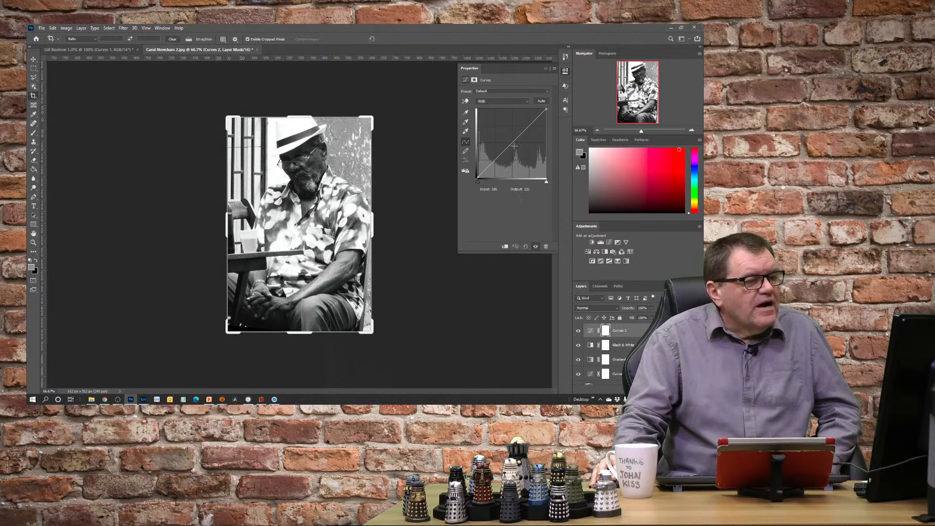
left_click_drag(514, 143, 511, 133)
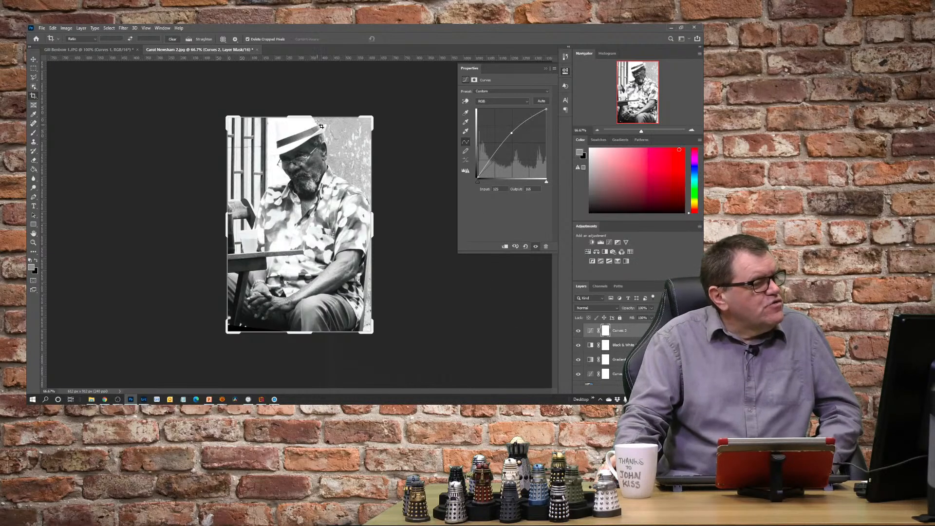
- Fill the new Curves layer's mask with black using the Paint Bucket
left_click(34, 169)
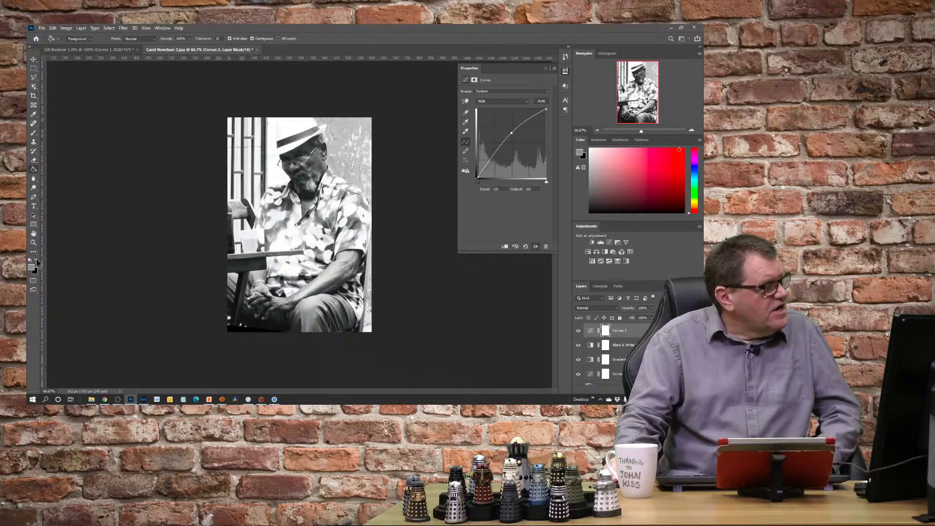
left_click(36, 262)
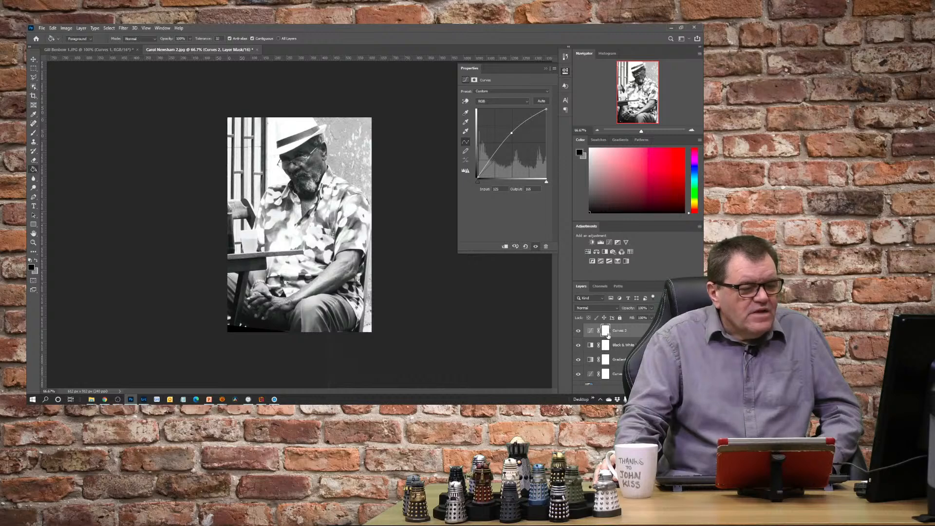
left_click(325, 215)
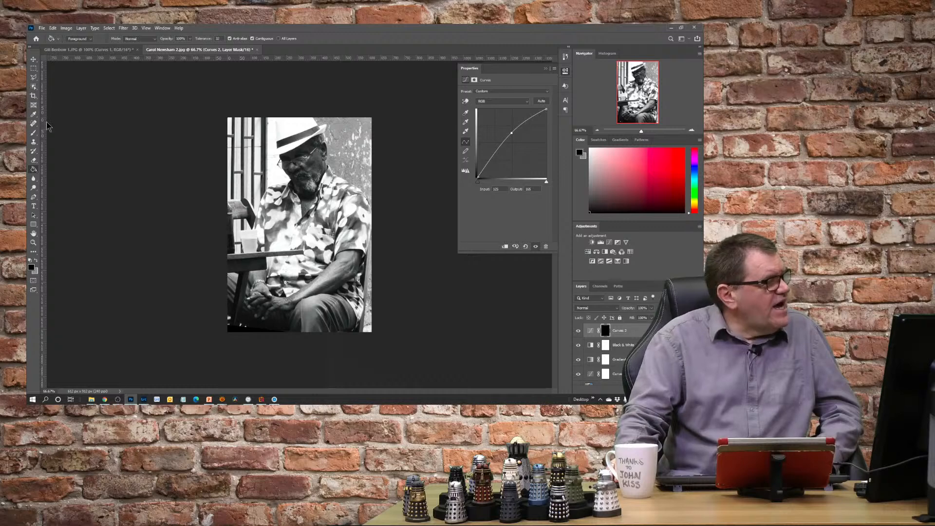
- Paint white over the man's face on the Curves mask with an enlarged brush at about half opacity, and raise the curve further
left_click(33, 133)
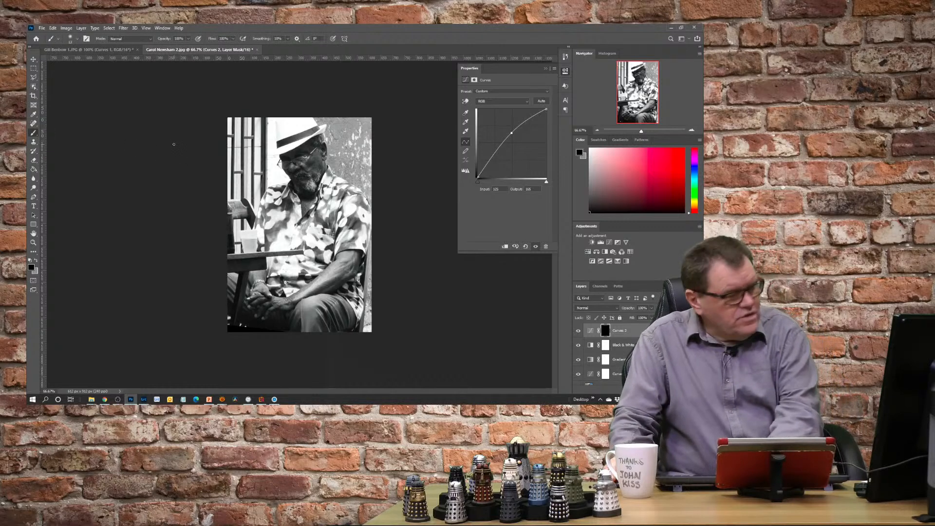
key("]")
key("]")
key("]")
key("]")
key("]")
key("]")
key("]")
key("]")
key("]")
key("]")
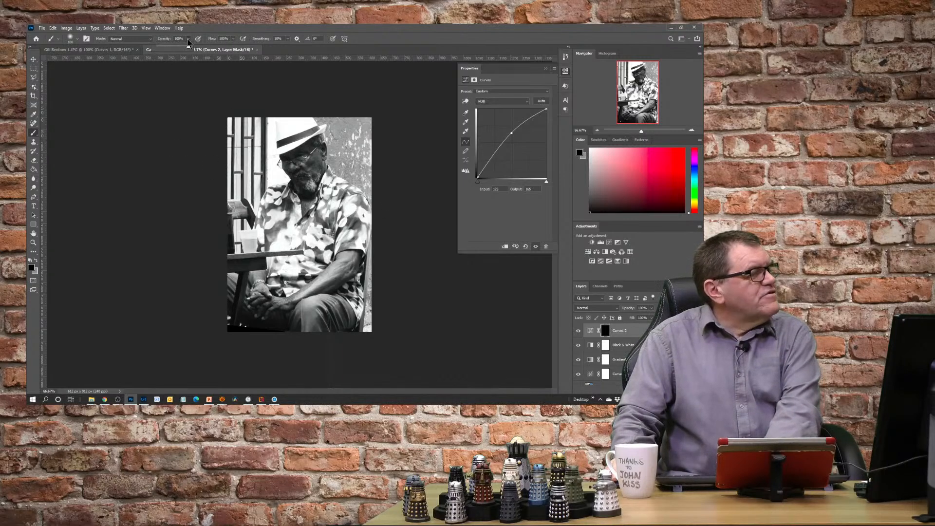
left_click_drag(186, 48, 169, 48)
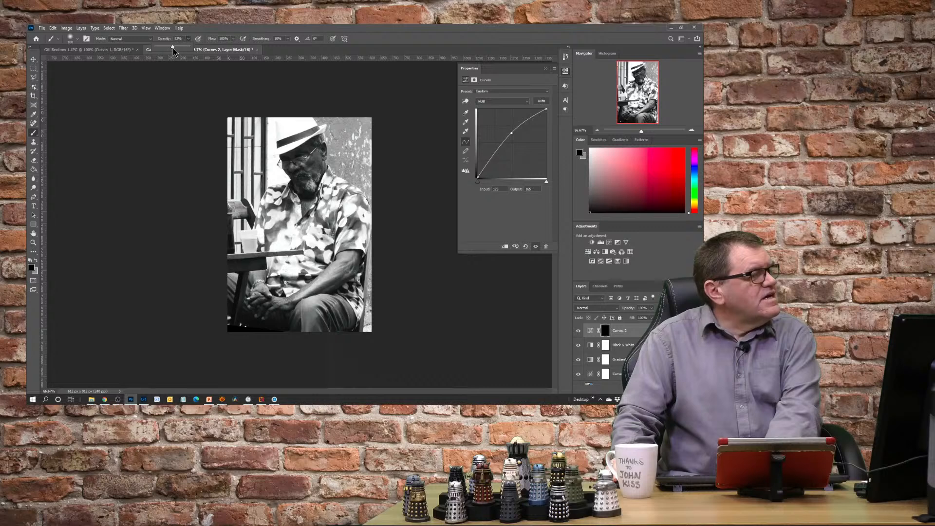
left_click(287, 160)
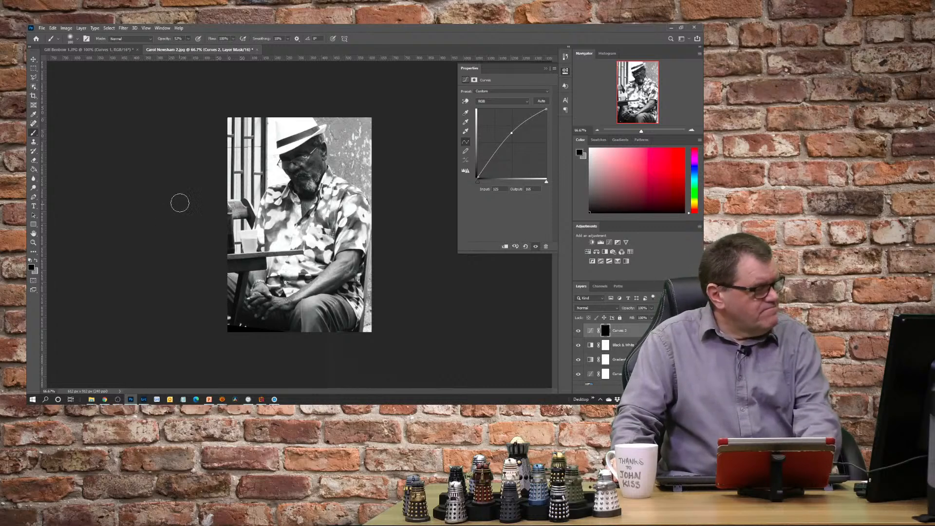
key("x")
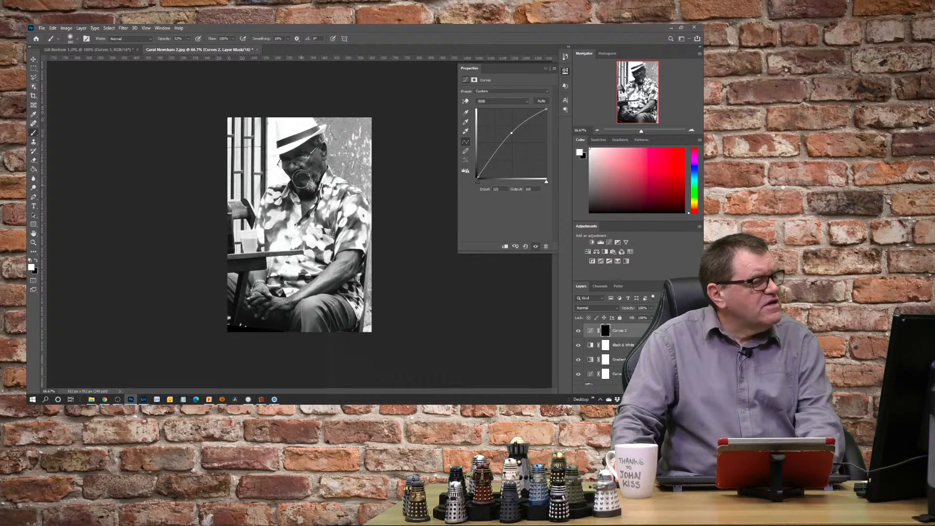
mouse_move(293, 151)
left_mouse_down()
mouse_move(302, 152)
mouse_move(294, 163)
mouse_move(319, 146)
mouse_move(311, 156)
left_mouse_up()
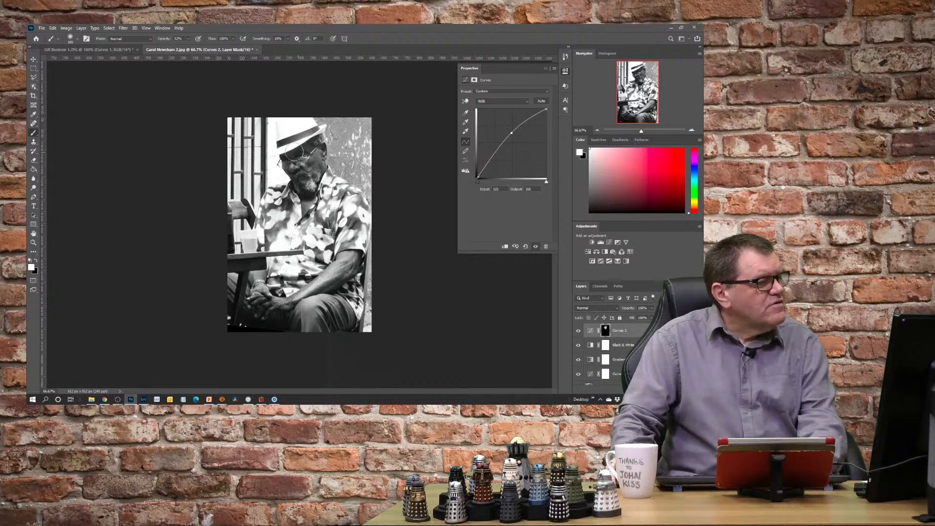
left_click_drag(511, 133, 511, 128)
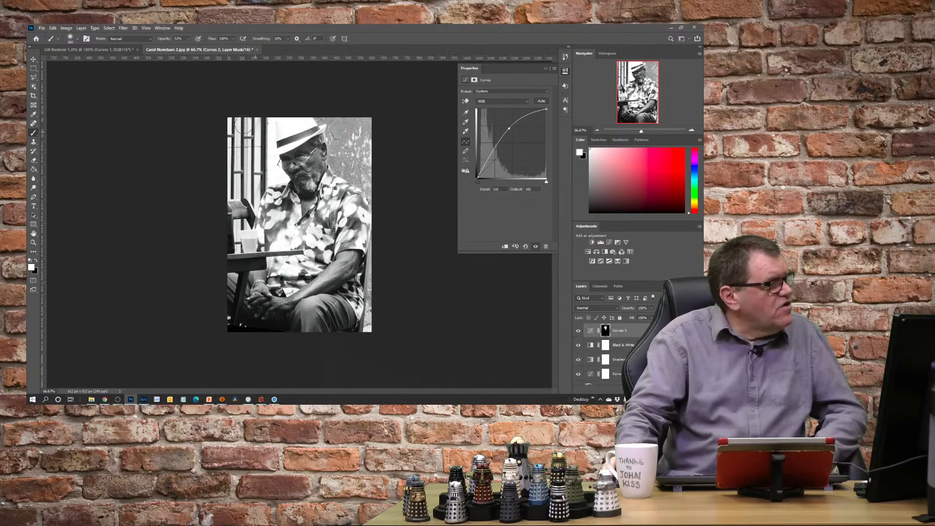
- Draw a feathered Polygonal Lasso selection around the man's hat, shirt and arms
key("l")
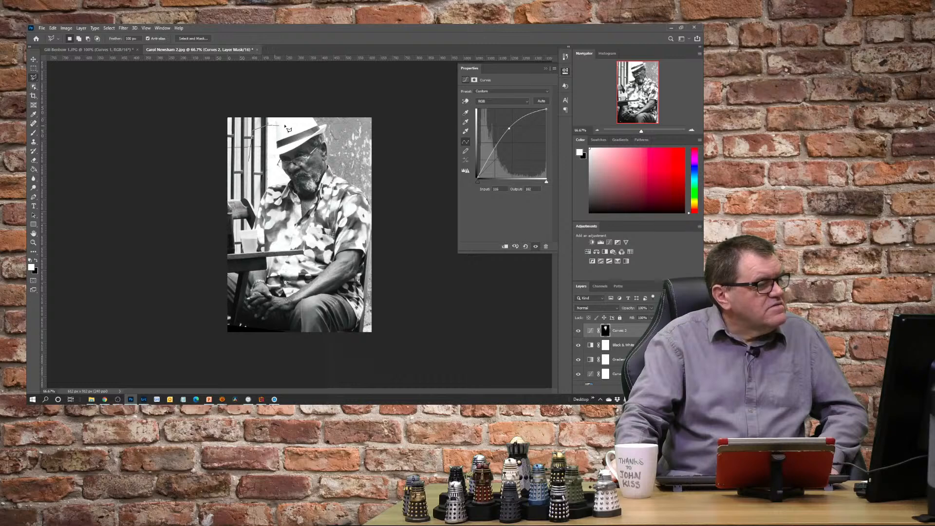
mouse_move(289, 129)
left_mouse_down()
mouse_move(318, 119)
mouse_move(357, 135)
left_mouse_up()
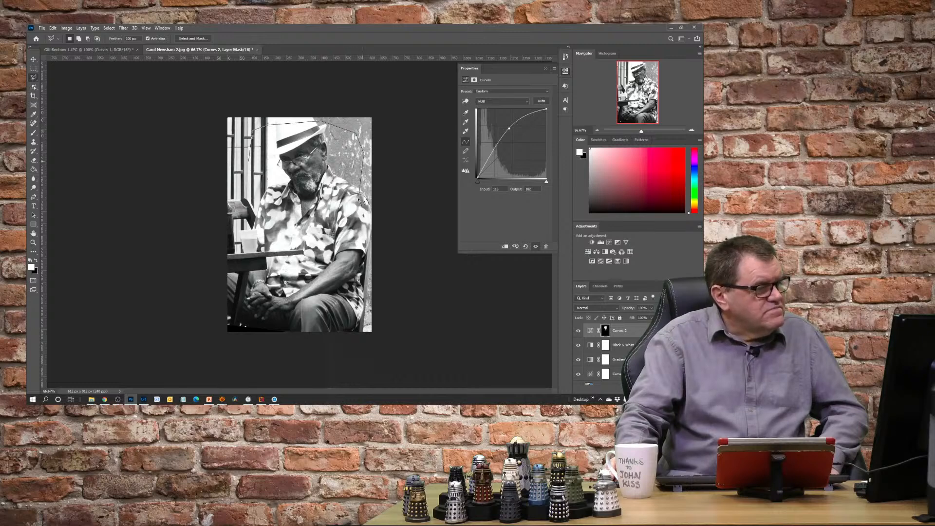
left_click_drag(361, 201, 354, 253)
mouse_move(328, 289)
left_mouse_down()
mouse_move(286, 303)
mouse_move(248, 292)
mouse_move(226, 242)
mouse_move(242, 215)
mouse_move(251, 167)
left_mouse_up()
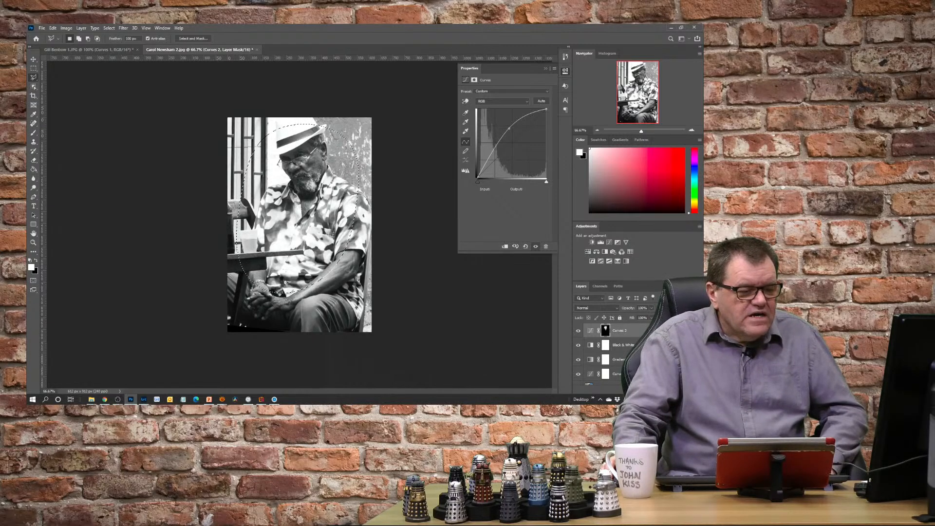
- Add a second Curves adjustment layer masked by the selection and pull its midtones down to darken them
left_click(646, 390)
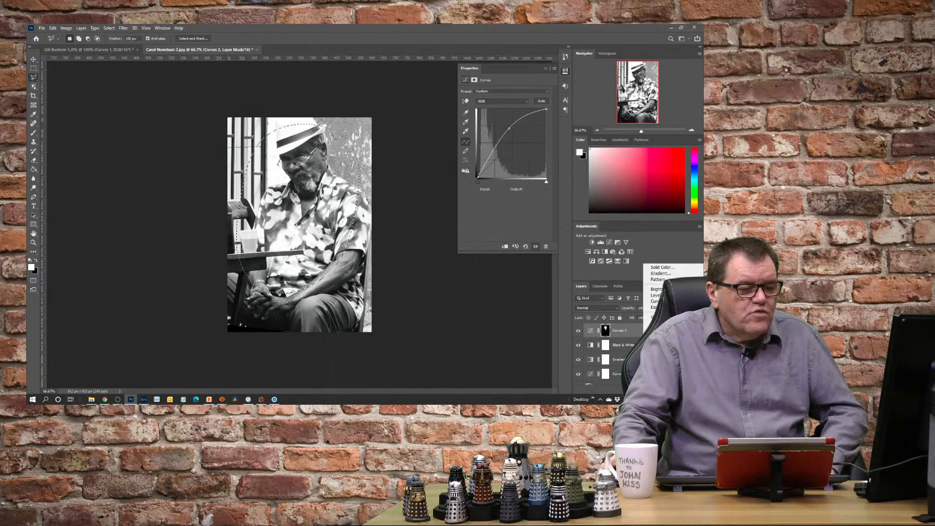
left_click(654, 301)
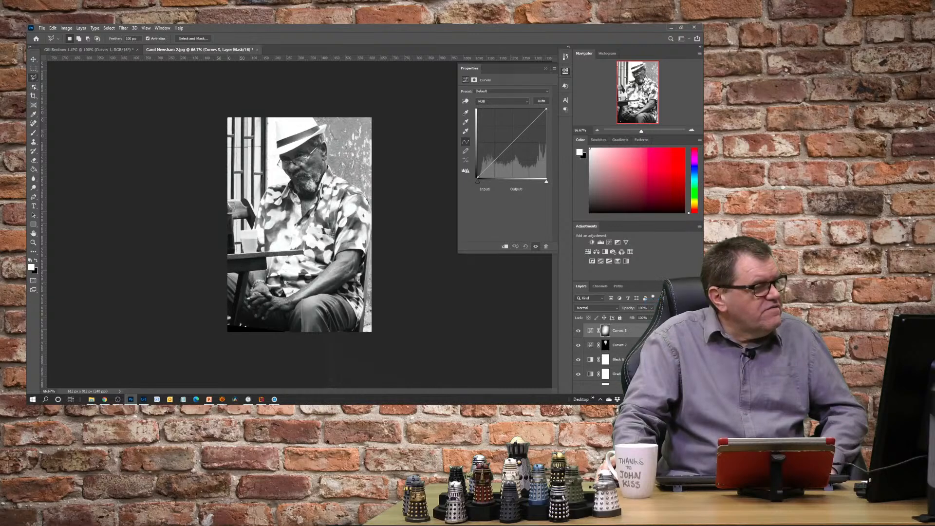
mouse_move(511, 145)
left_mouse_down()
mouse_move(504, 136)
mouse_move(499, 142)
mouse_move(515, 157)
left_mouse_up()
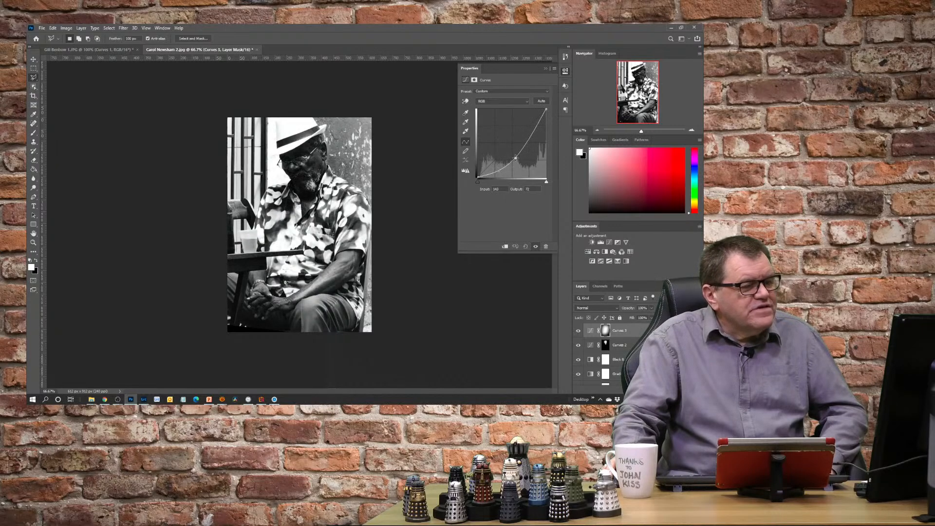
- Invert the darkening Curves layer's mask to affect the surroundings, and refine its curve with a second point in the highlights
left_click(606, 331)
key("ctrl+i")
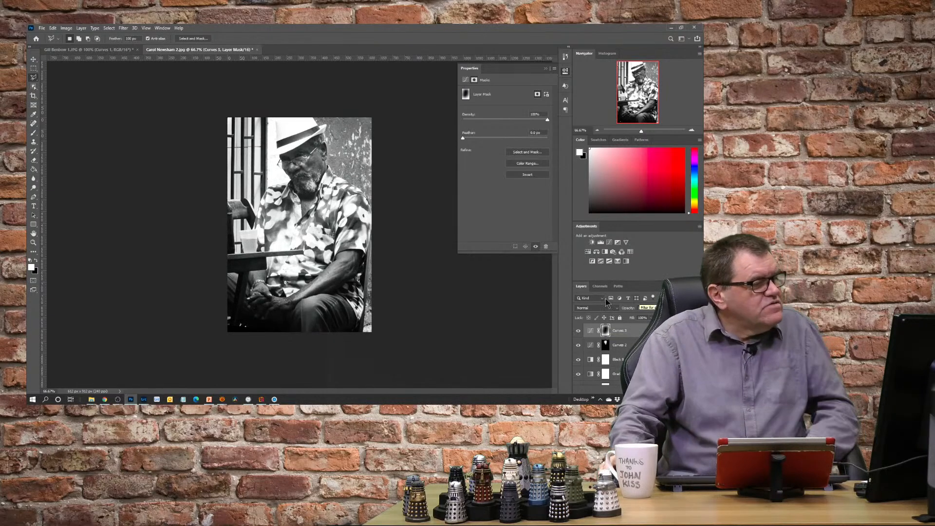
left_click(591, 331)
left_click_drag(516, 158, 534, 137)
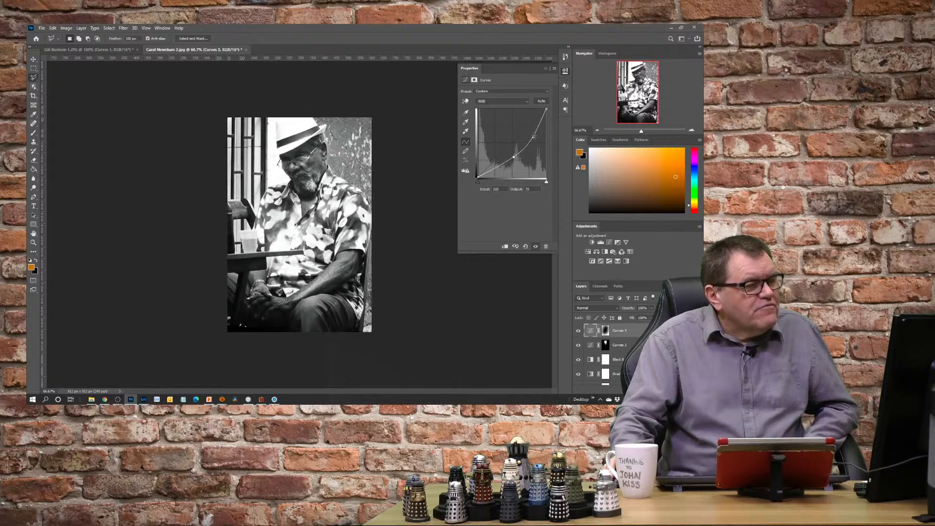
left_click(532, 137)
left_click_drag(532, 137, 530, 135)
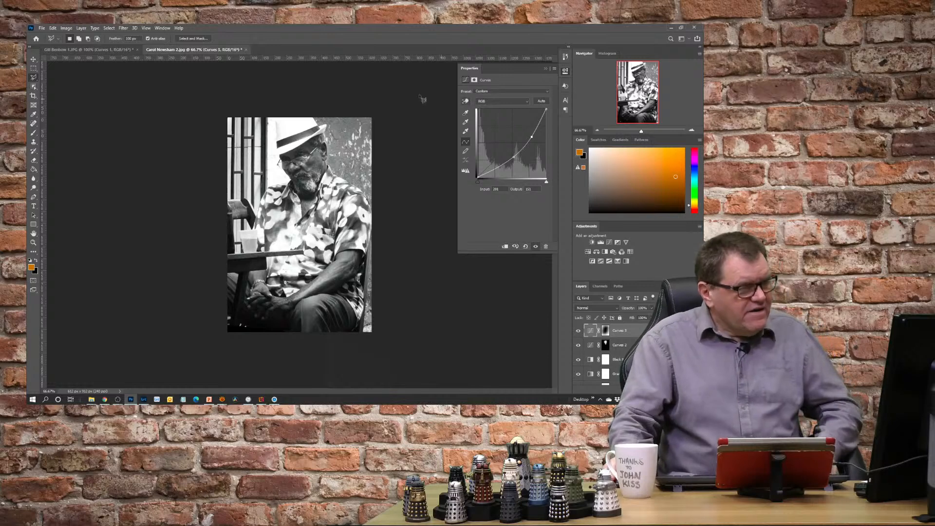
- Close the portrait and the bridge photo, saving the changes to both, and exit the program
left_click(247, 49)
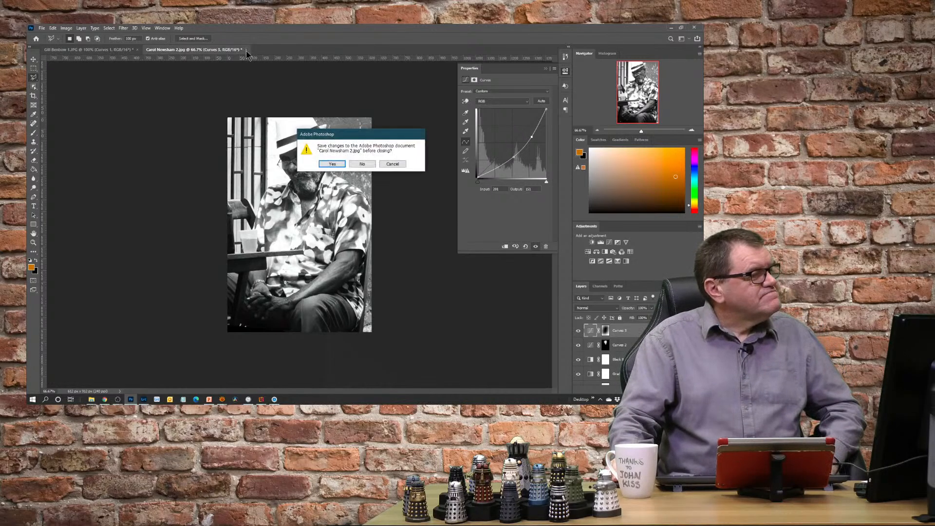
left_click(350, 164)
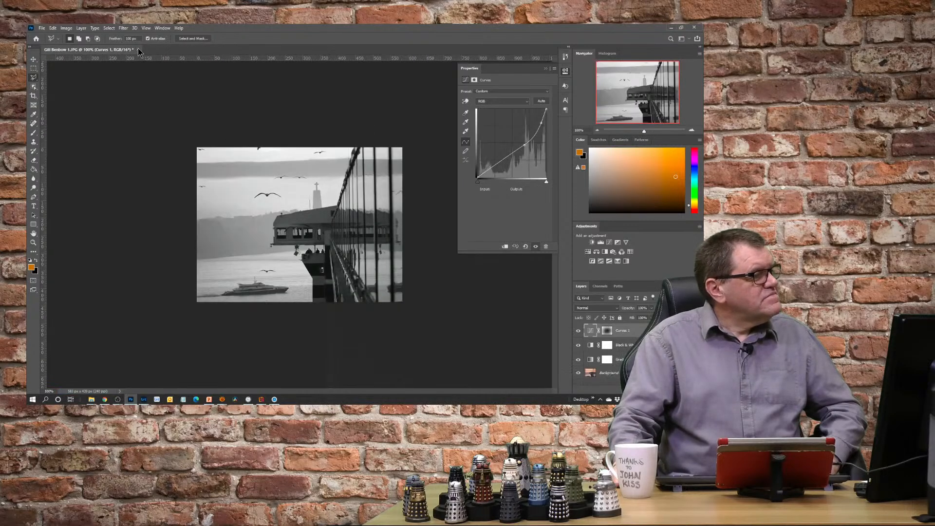
left_click(138, 49)
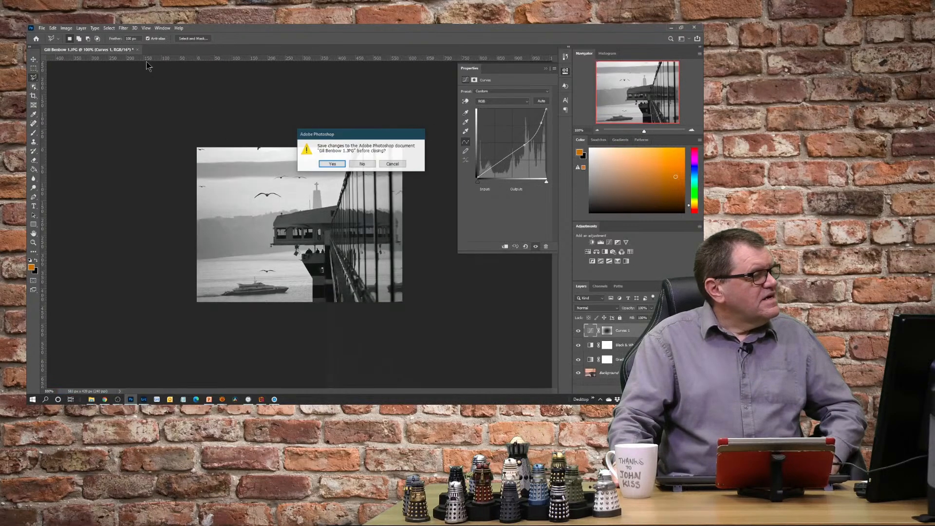
left_click(332, 165)
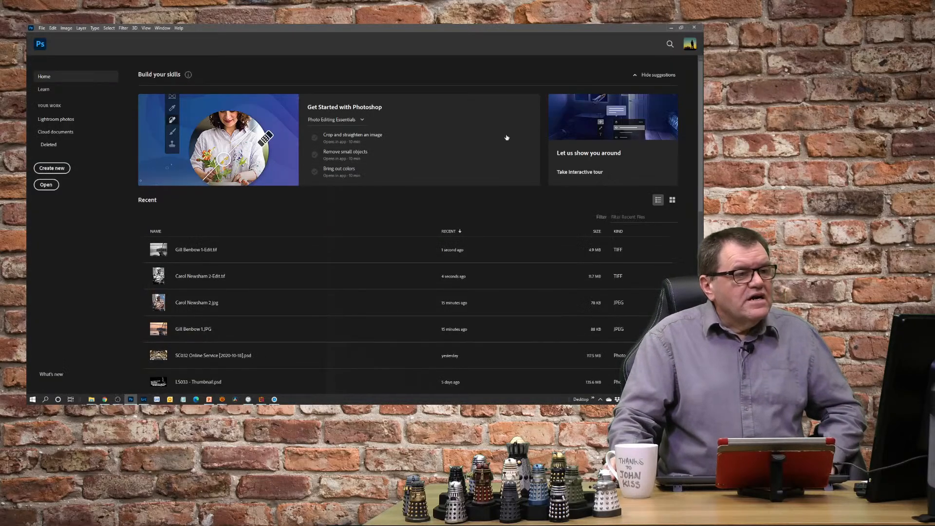
left_click(694, 28)
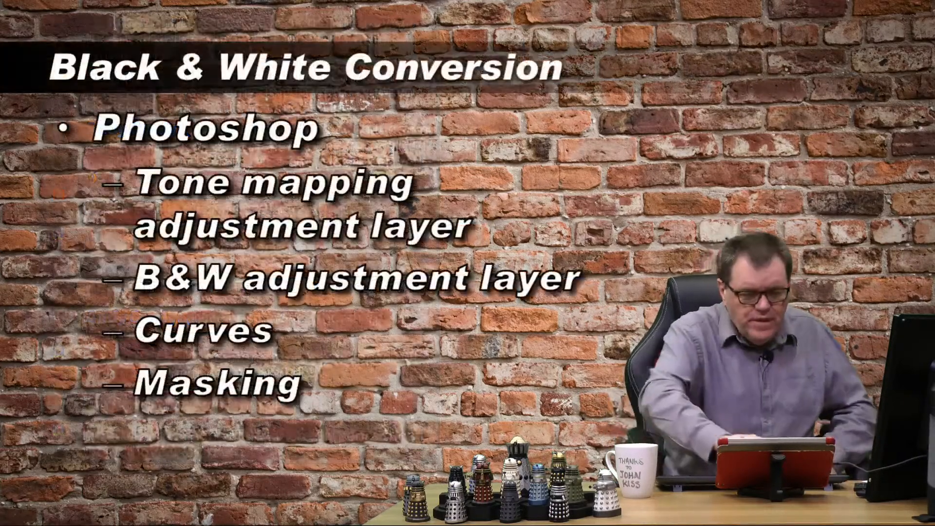
key("Right")
key("Right")
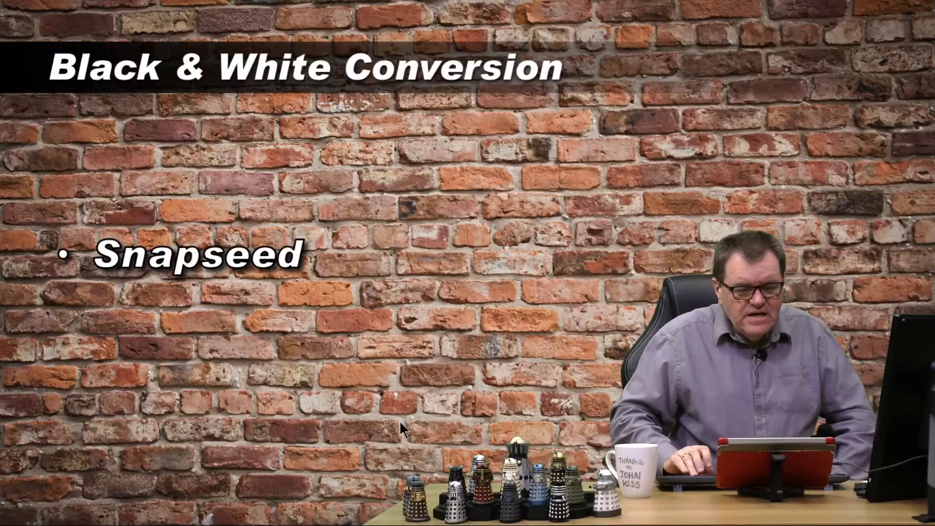